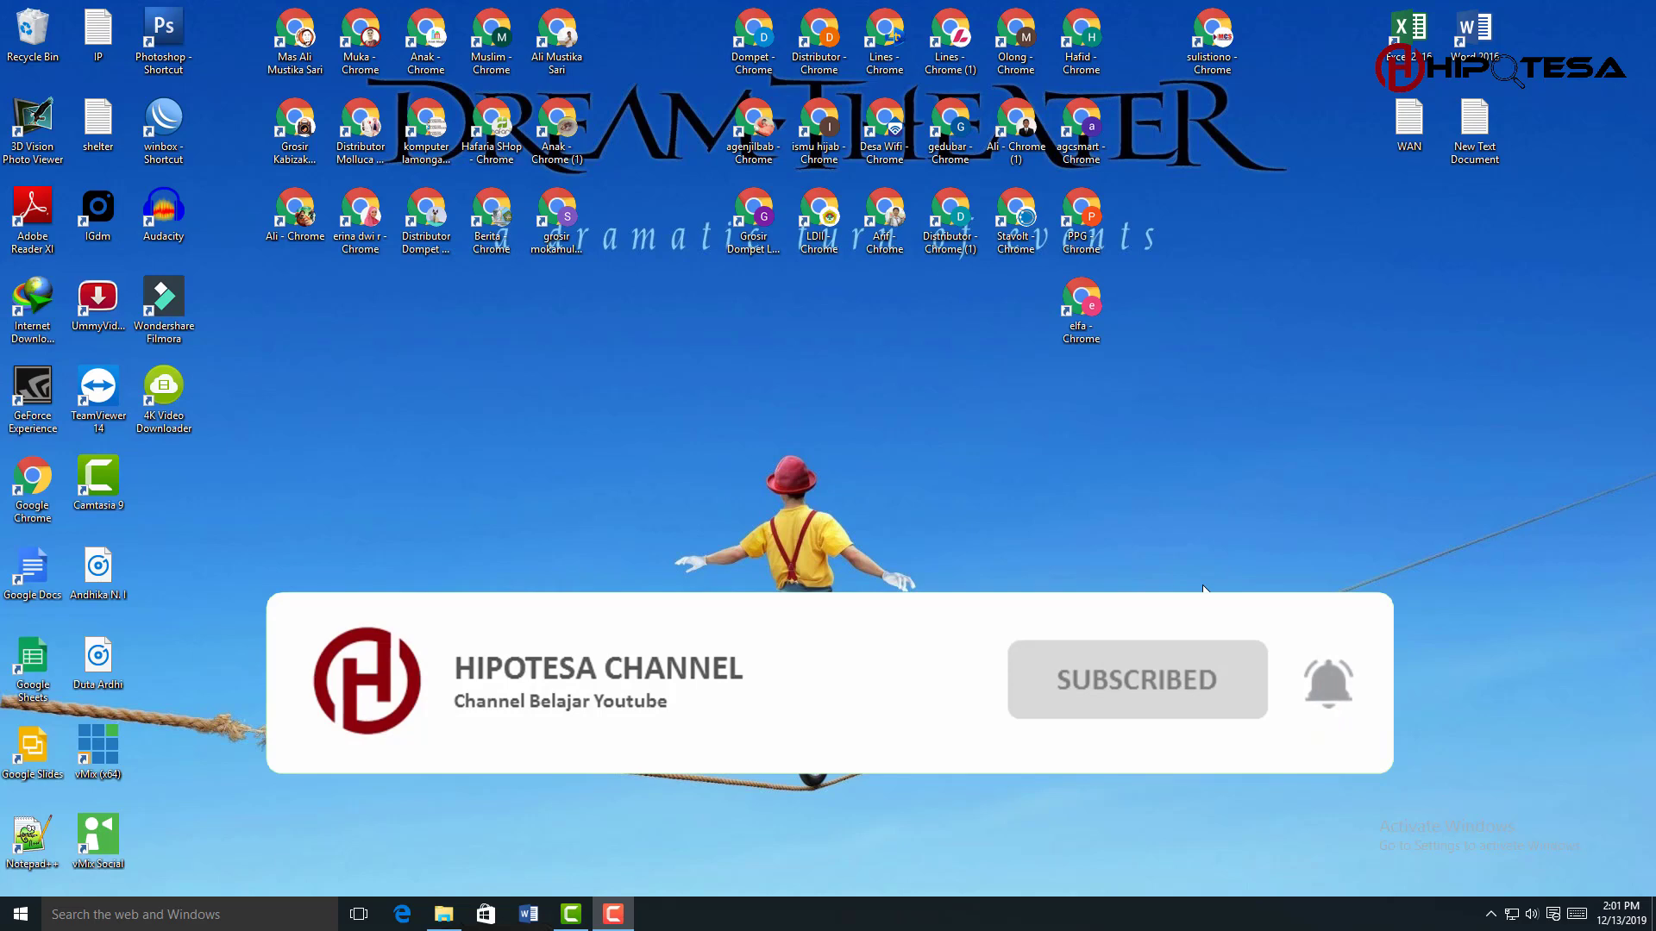
Step: Launch the Chrome browser profile from the desktop and load youtube.com
{"action": "double_click", "coordinate": [1089, 43]}
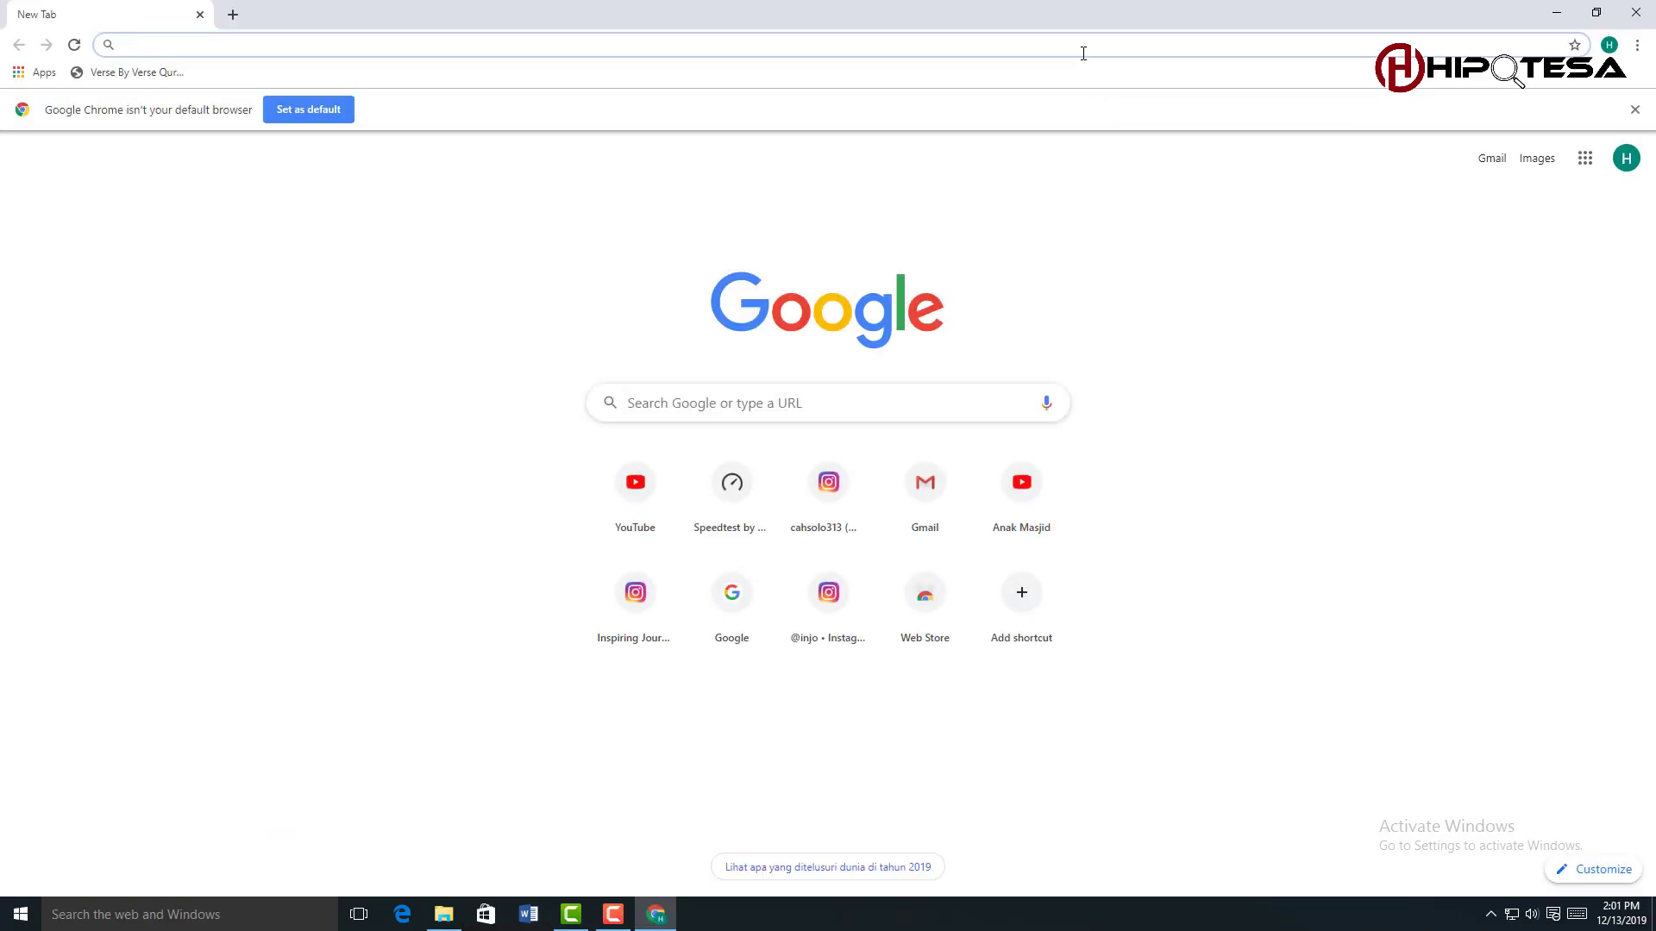
{"action": "type", "text": "yo"}
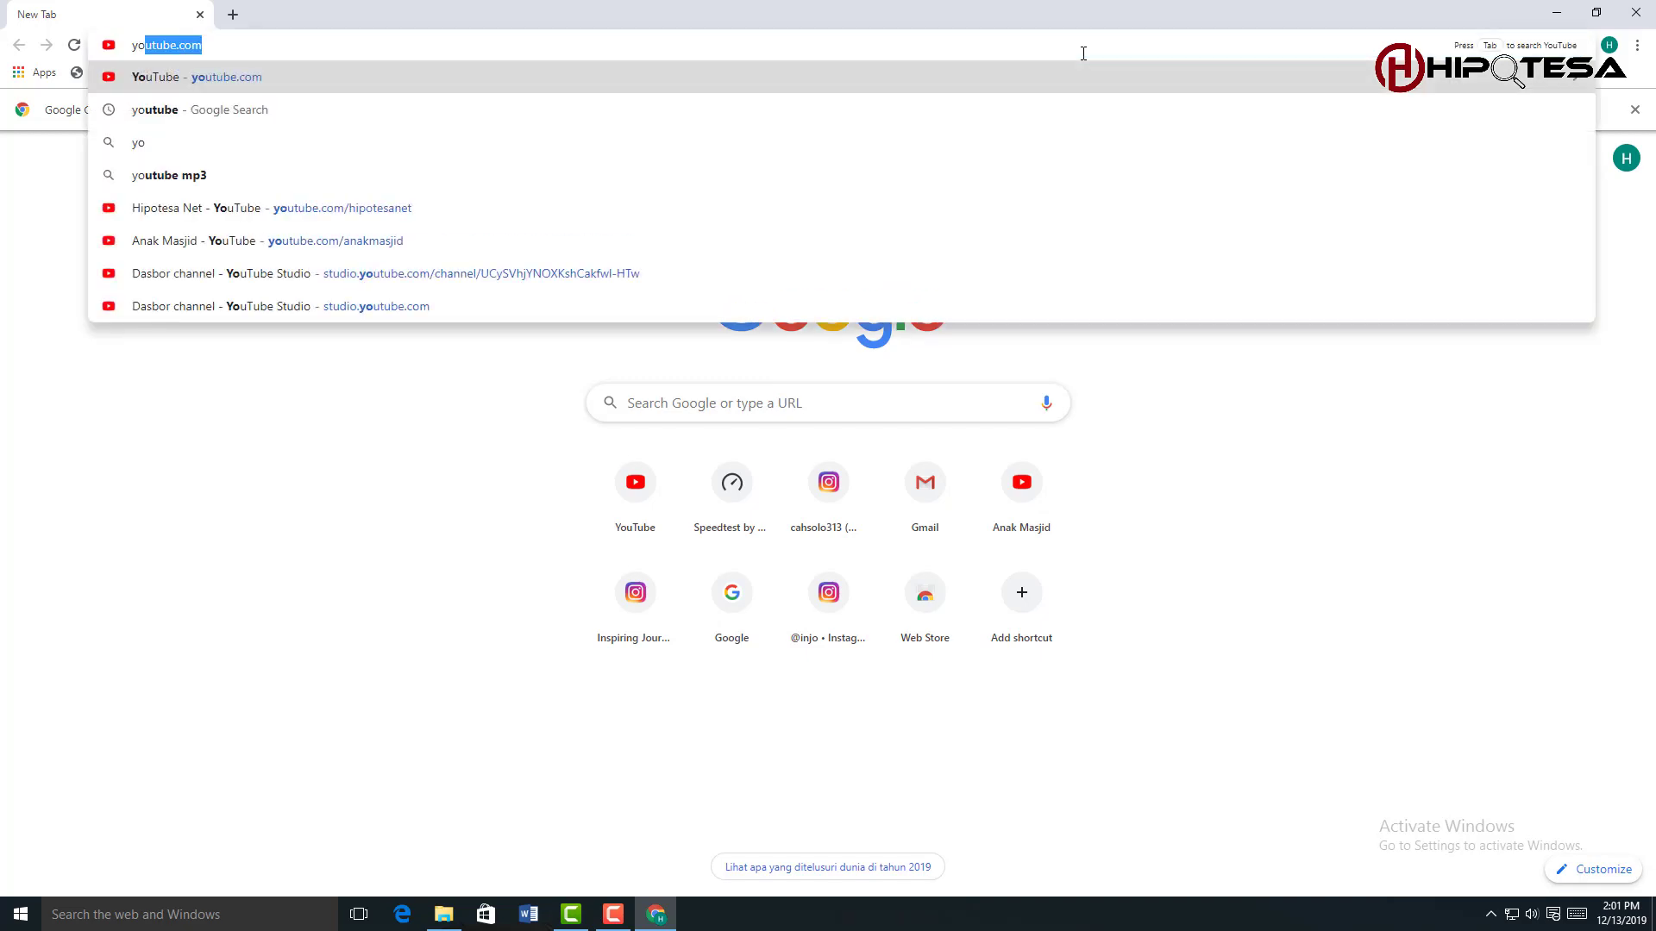
{"action": "key", "text": "Return"}
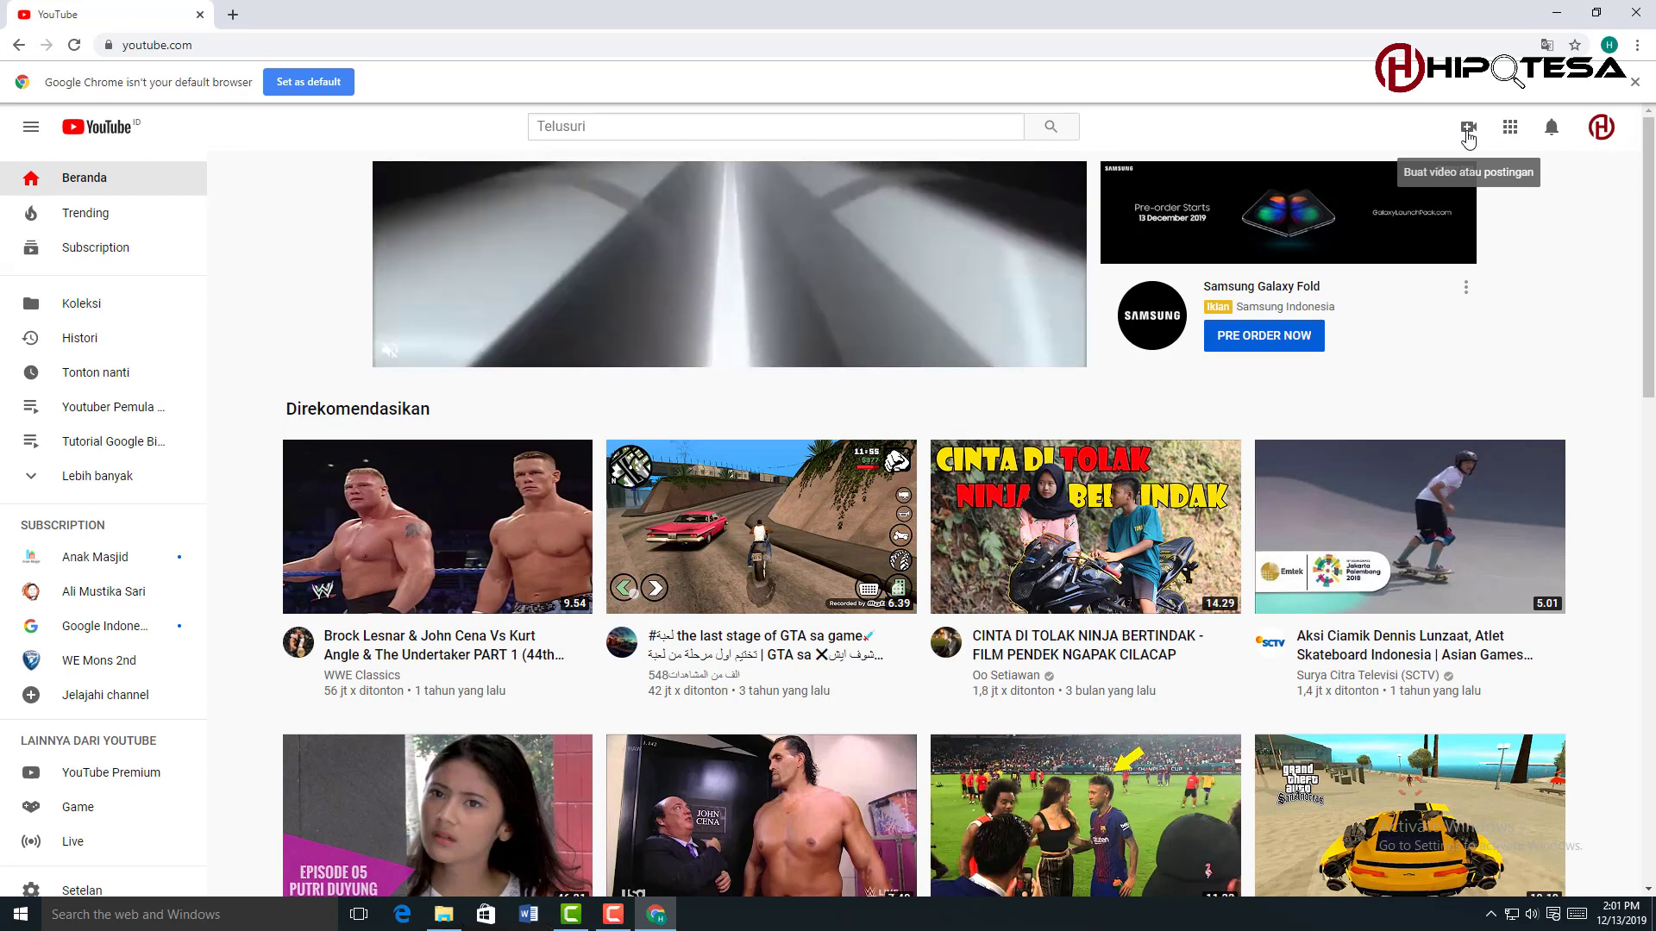
Step: Open YouTube Studio for the signed-in channel in a new browser tab and switch to it
{"action": "left_click", "coordinate": [1601, 136]}
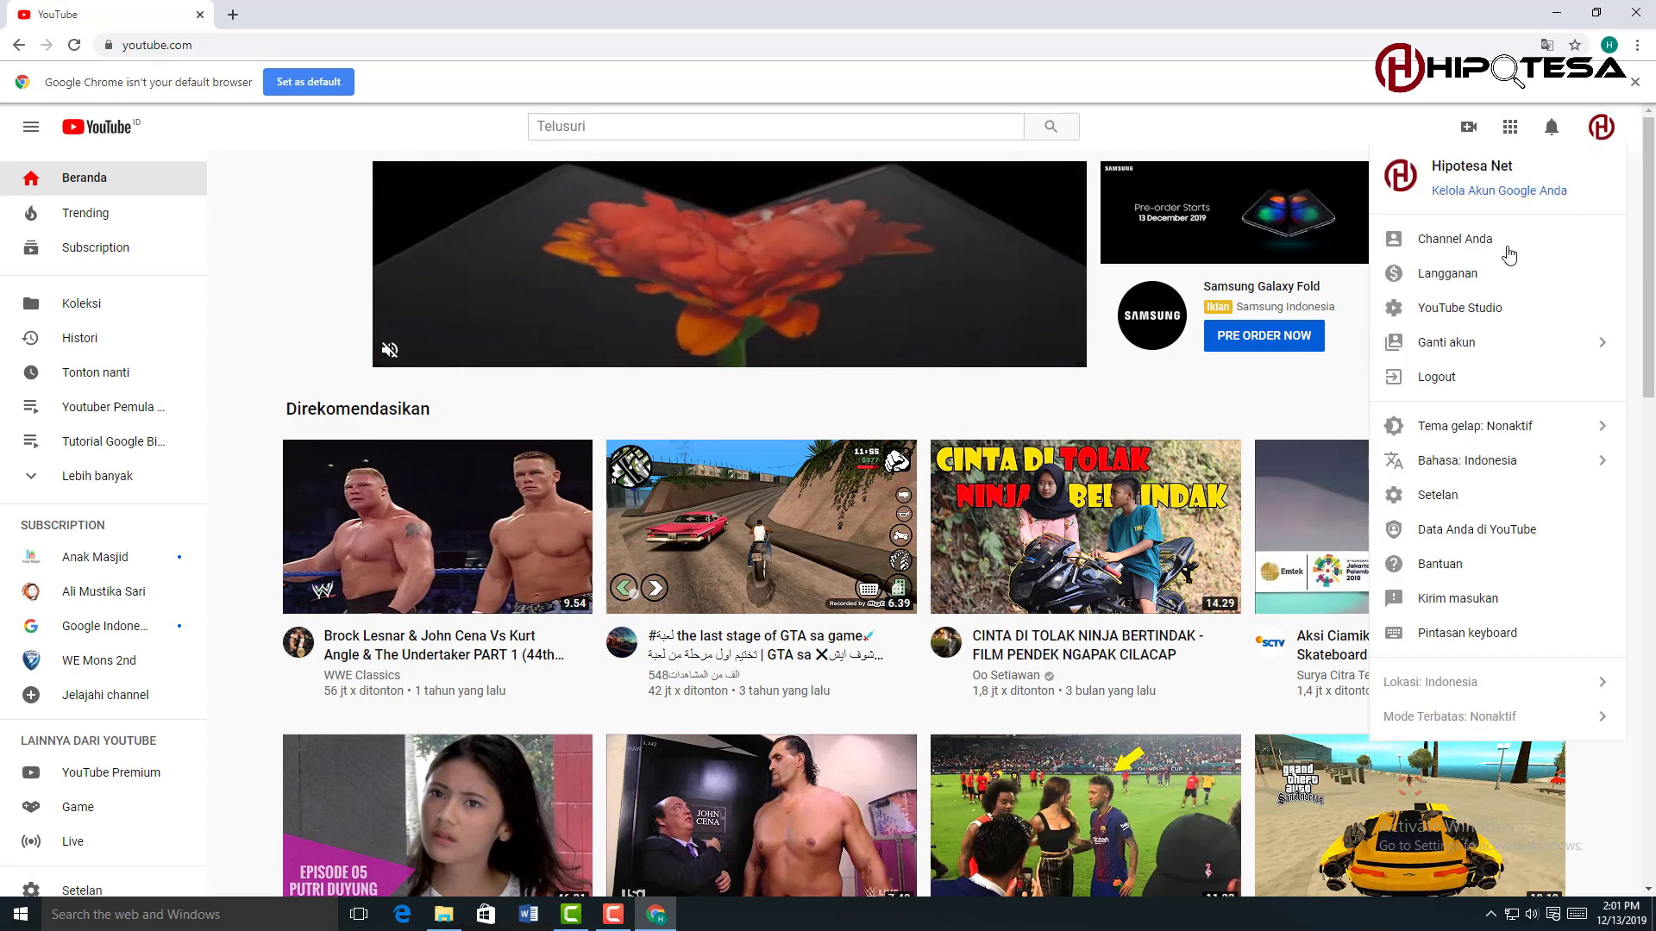
{"action": "right_click", "coordinate": [1466, 308]}
{"action": "left_click", "coordinate": [1477, 321]}
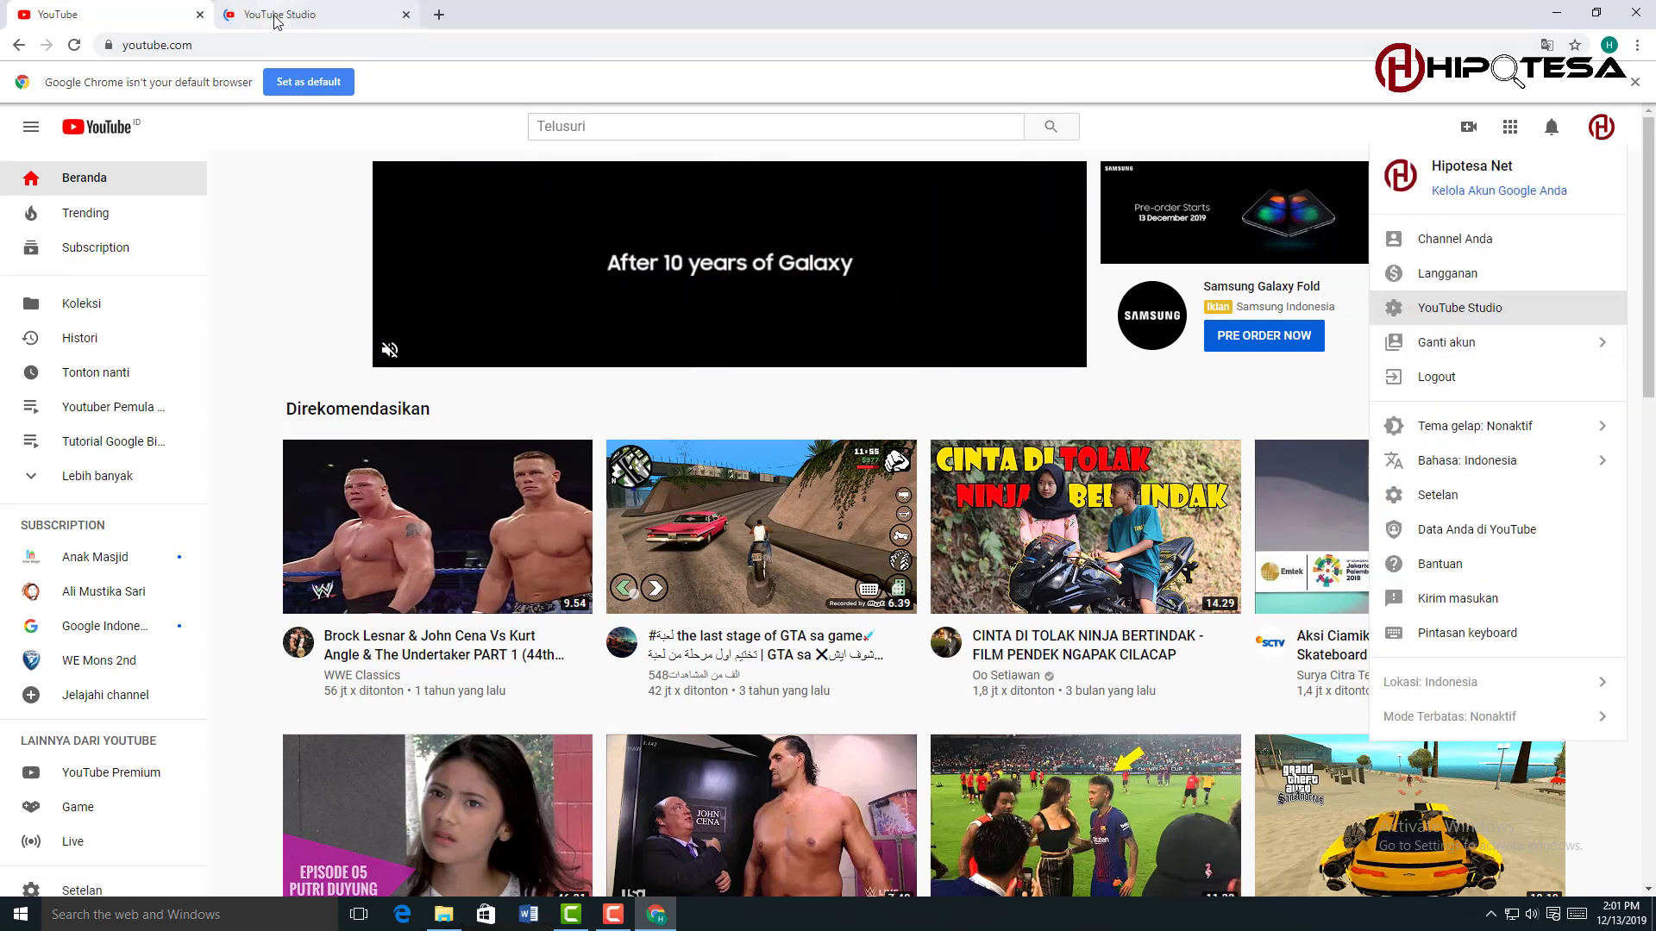
{"action": "left_click", "coordinate": [259, 14]}
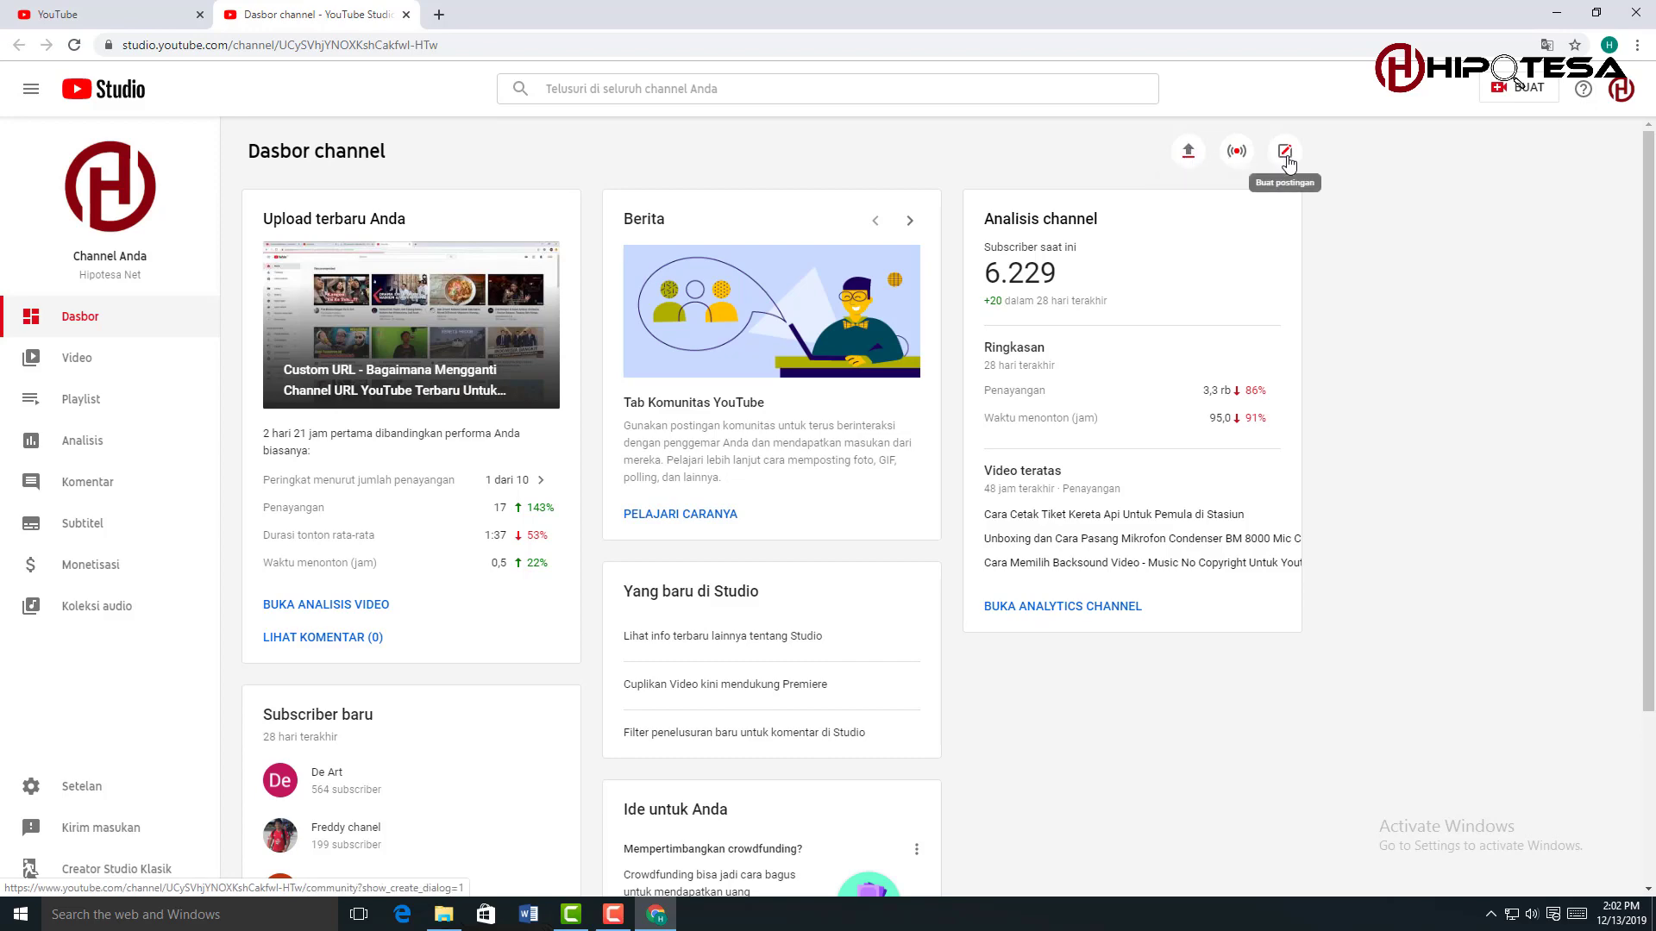
{"action": "left_click", "coordinate": [120, 13]}
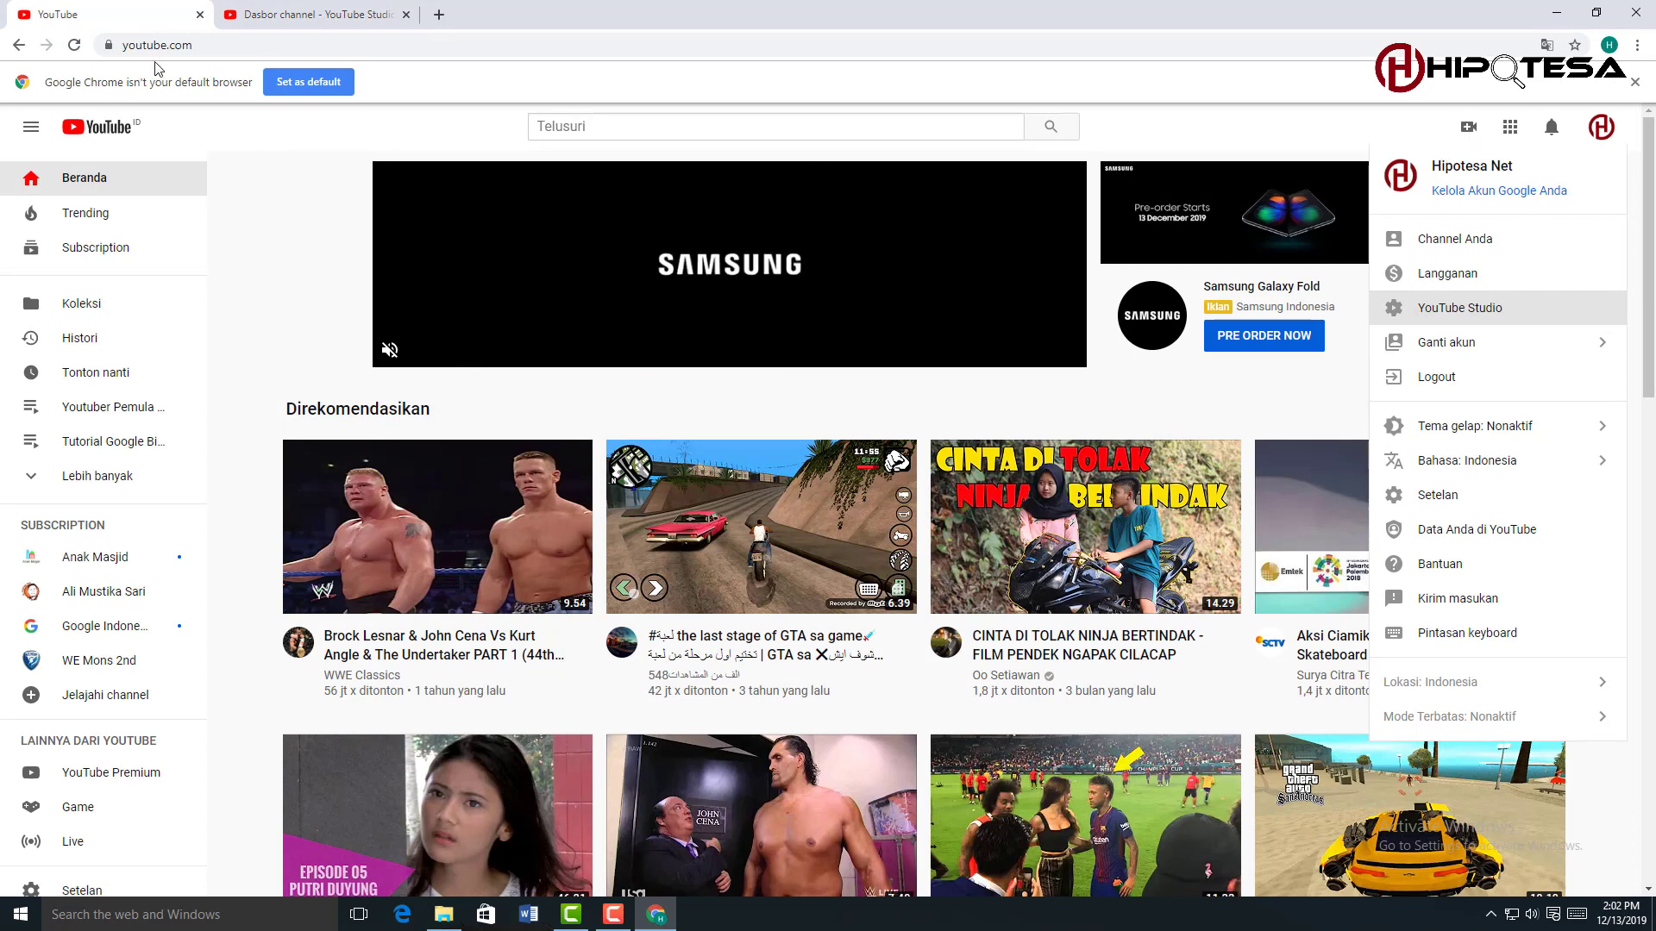
{"action": "left_click", "coordinate": [272, 48]}
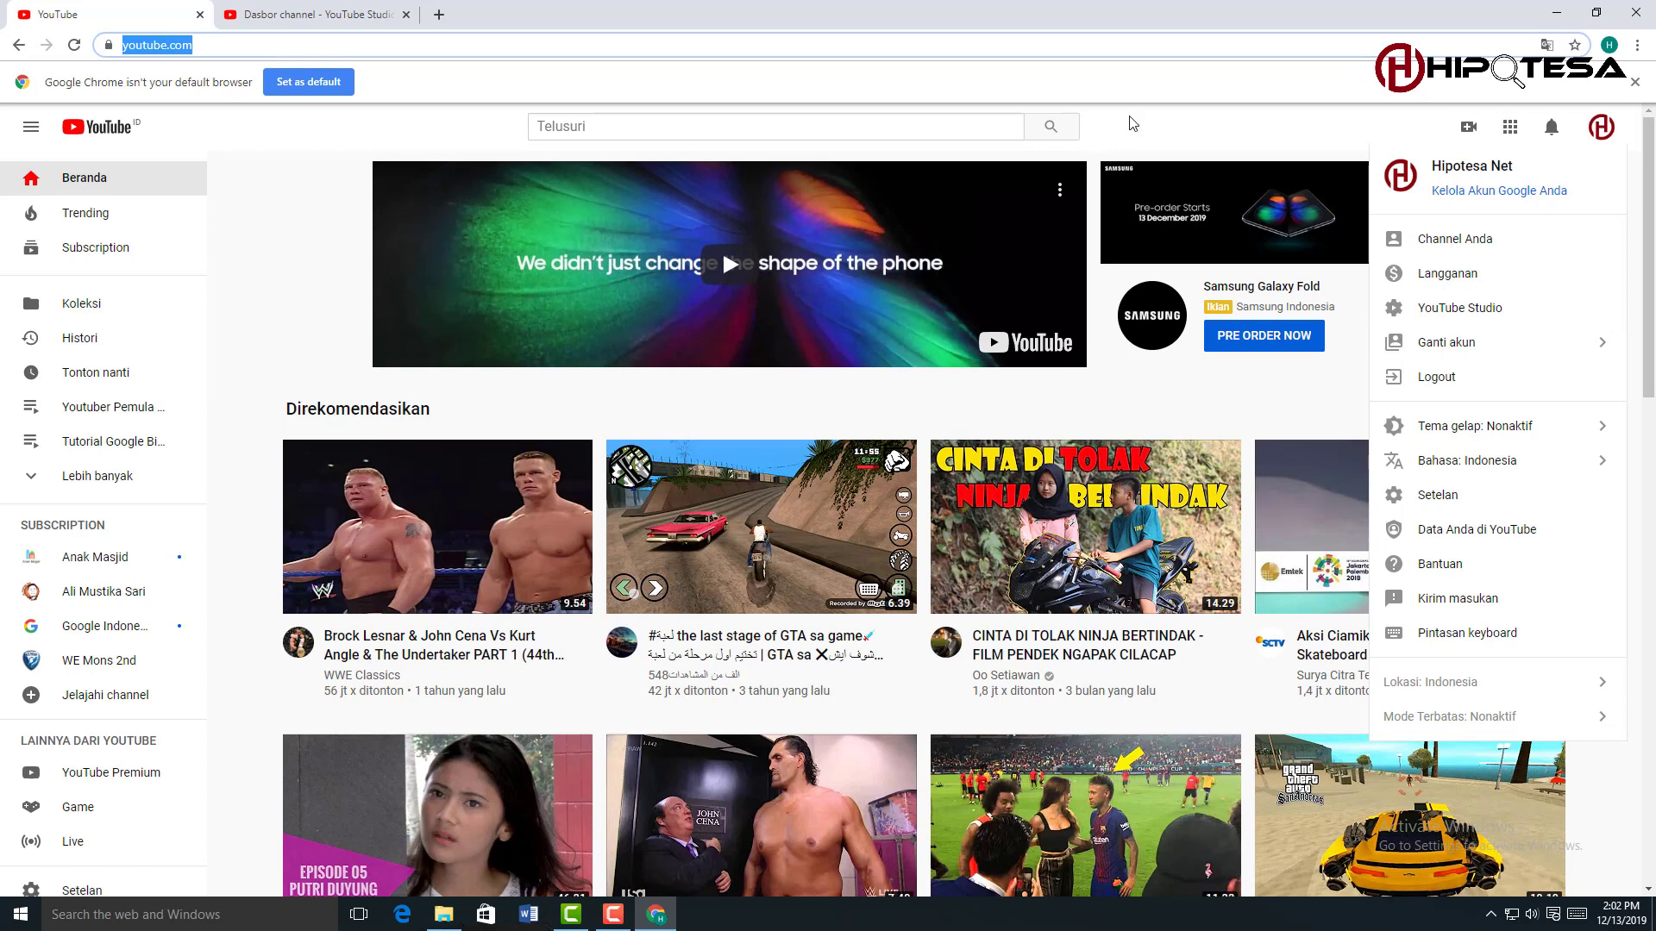
{"action": "left_click", "coordinate": [1245, 132]}
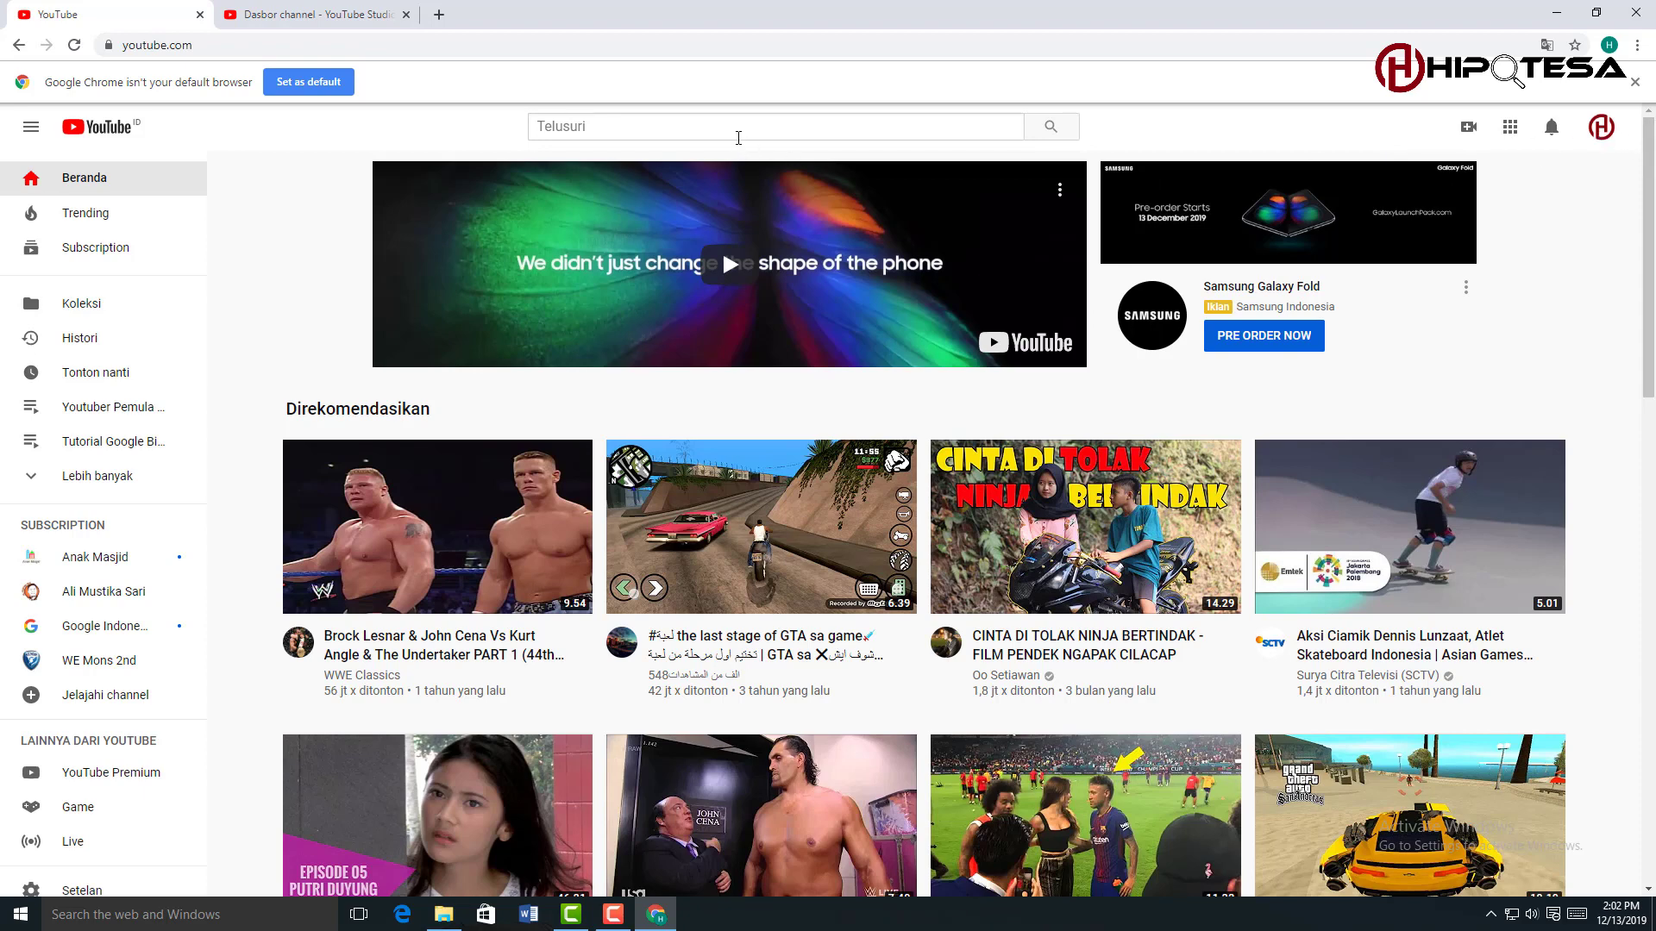
{"action": "left_click", "coordinate": [333, 17]}
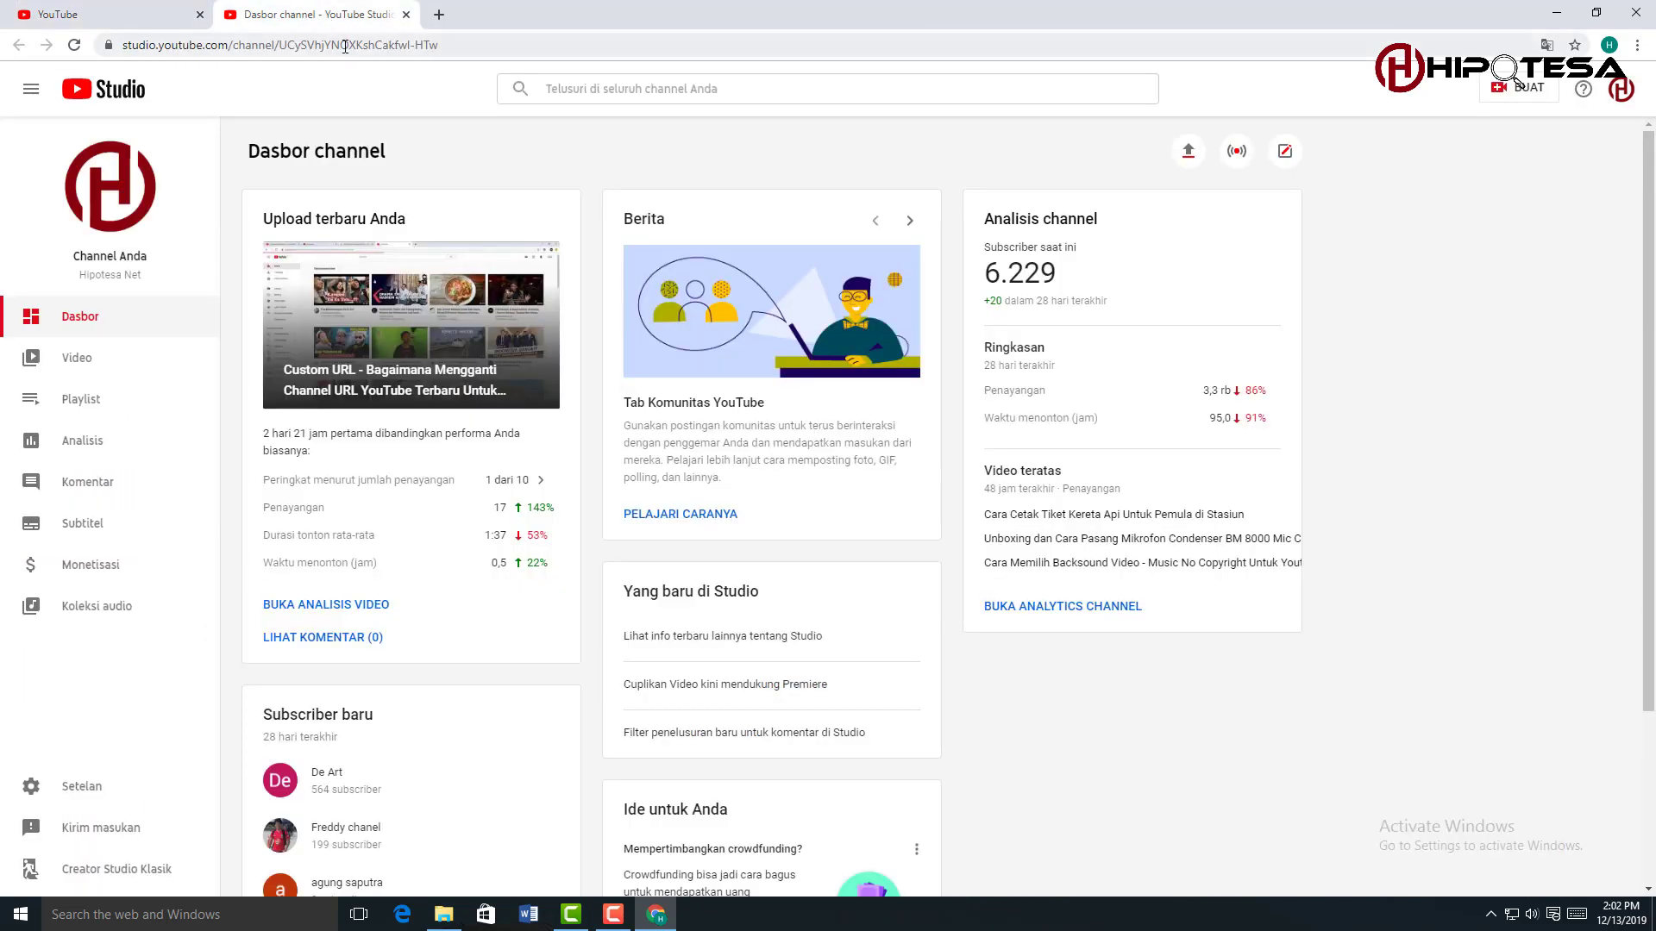
Step: Upload the video file "TERBARU Cara Ganti Nama Chanel Youtube Dengan Mudah Untuk Youtuber Pemula" from its folder on drive D to the channel
{"action": "left_click", "coordinate": [1189, 155]}
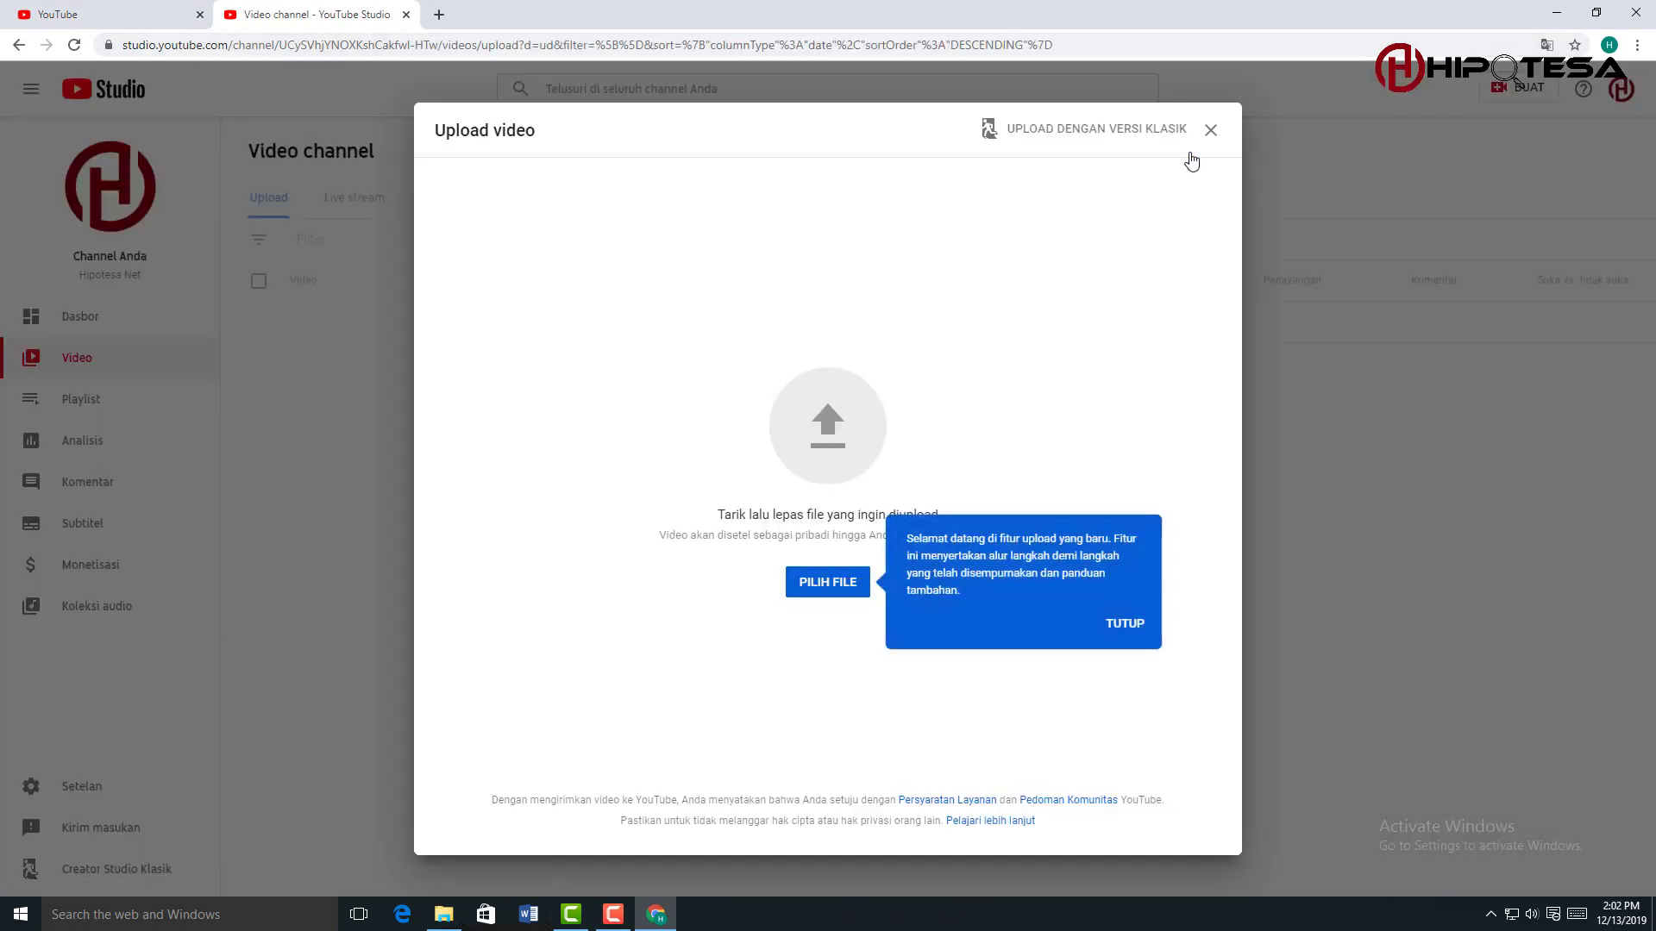
{"action": "left_click", "coordinate": [1125, 623]}
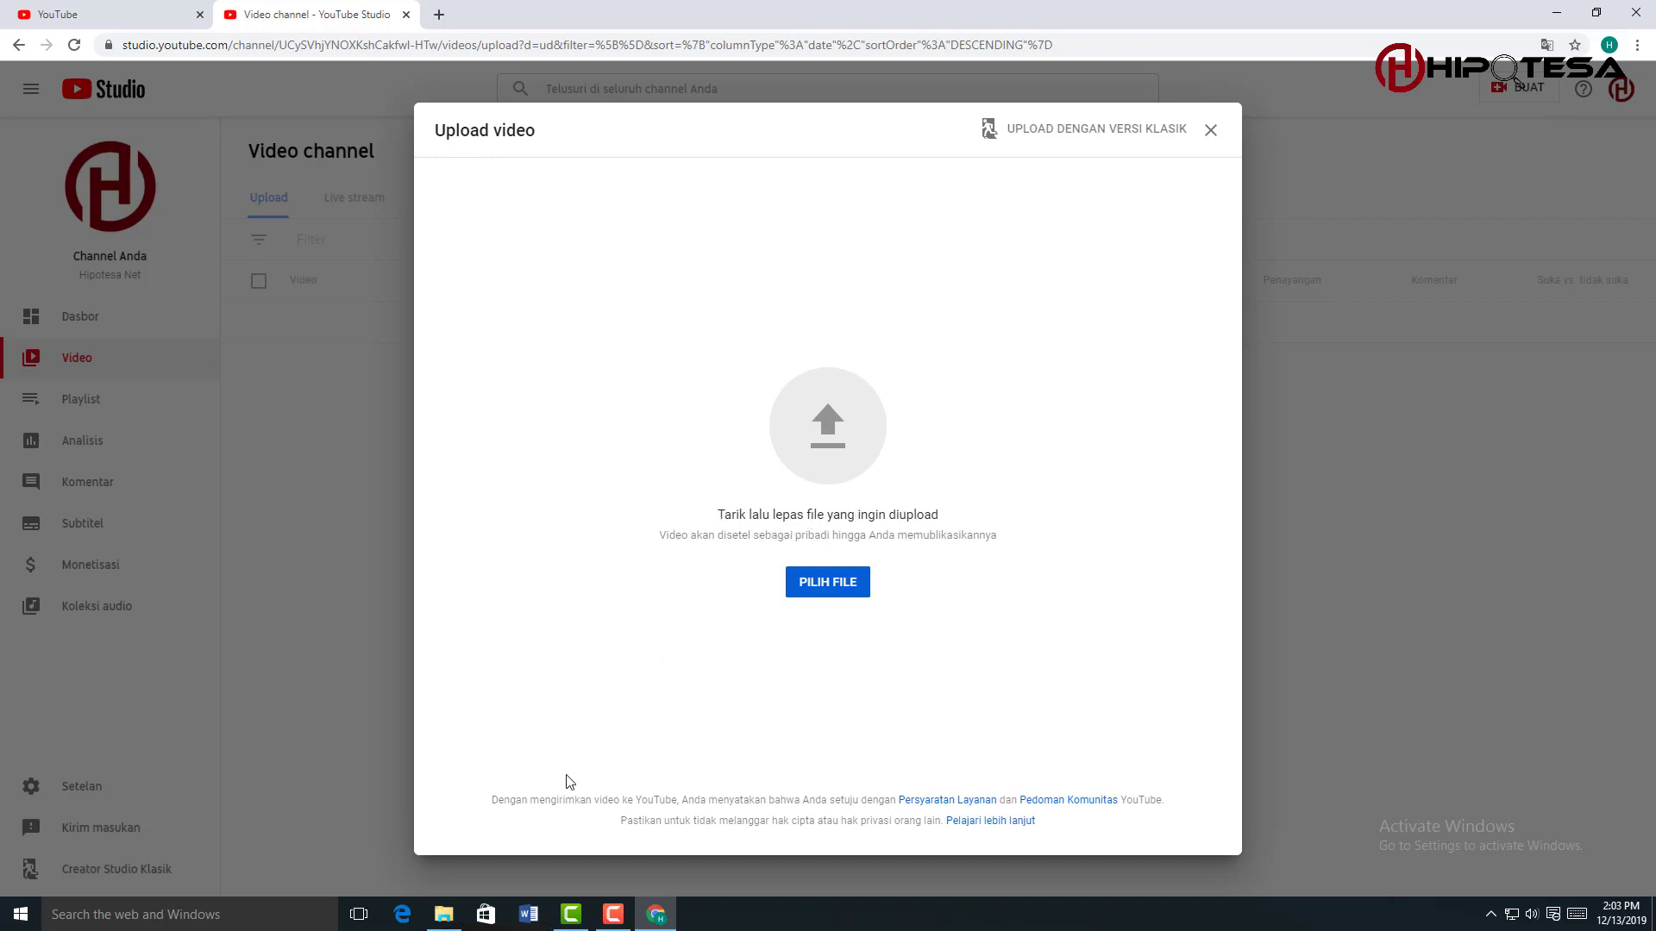
{"action": "left_click", "coordinate": [444, 914]}
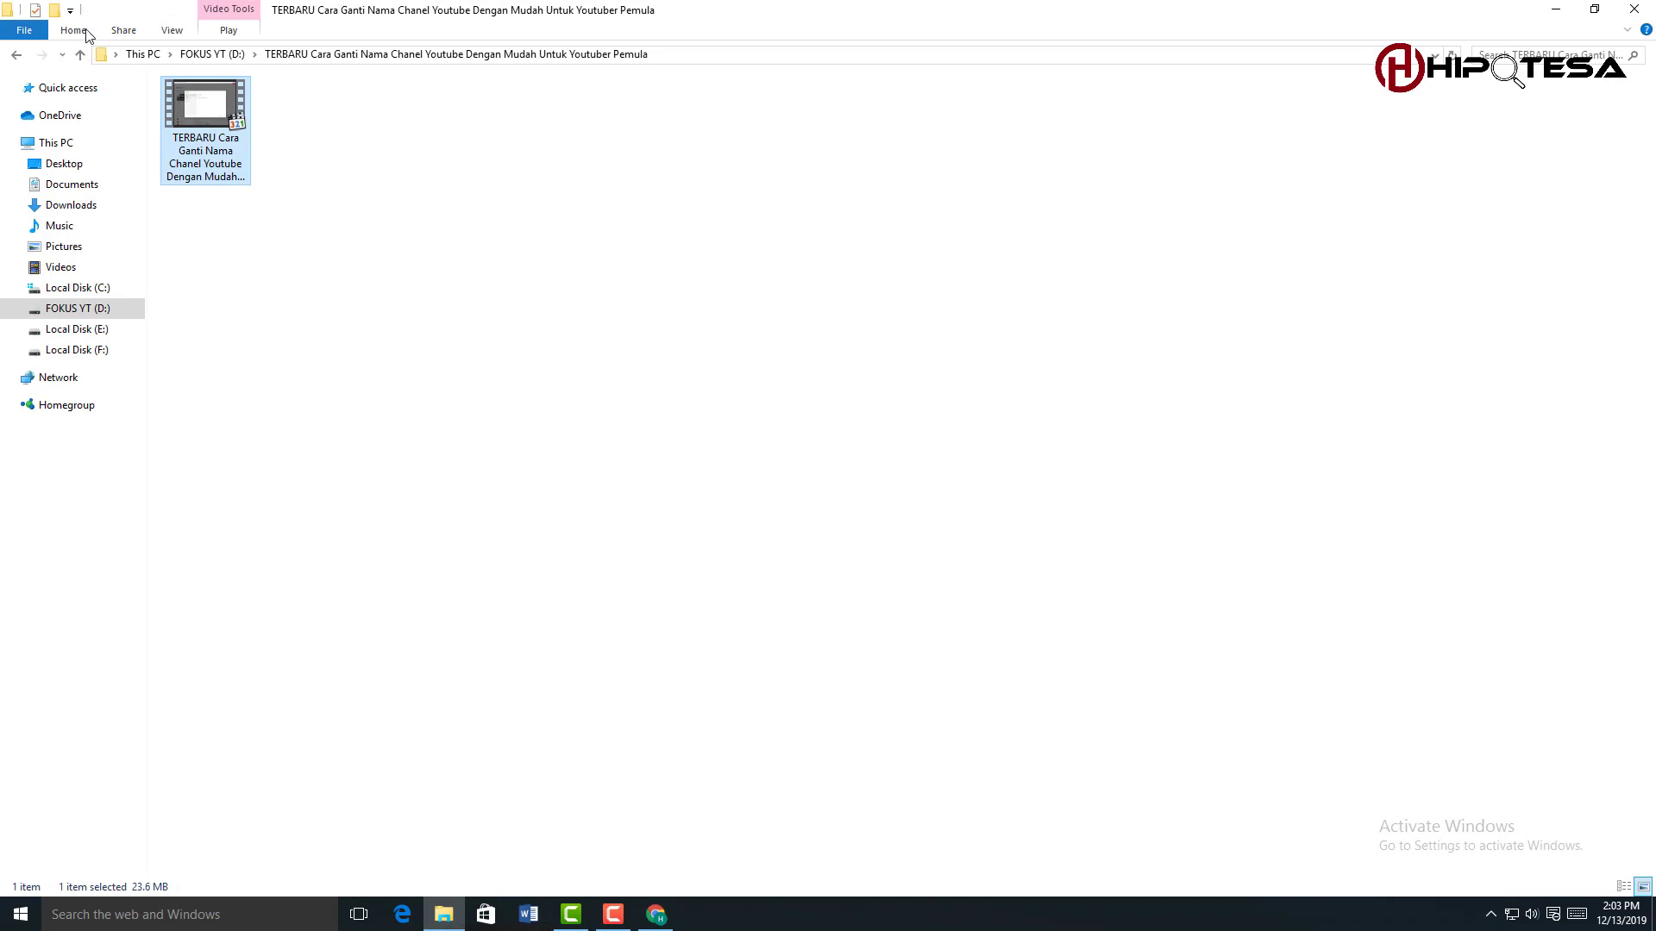
{"action": "left_click_drag", "start_coordinate": [207, 129], "coordinate": [799, 498]}
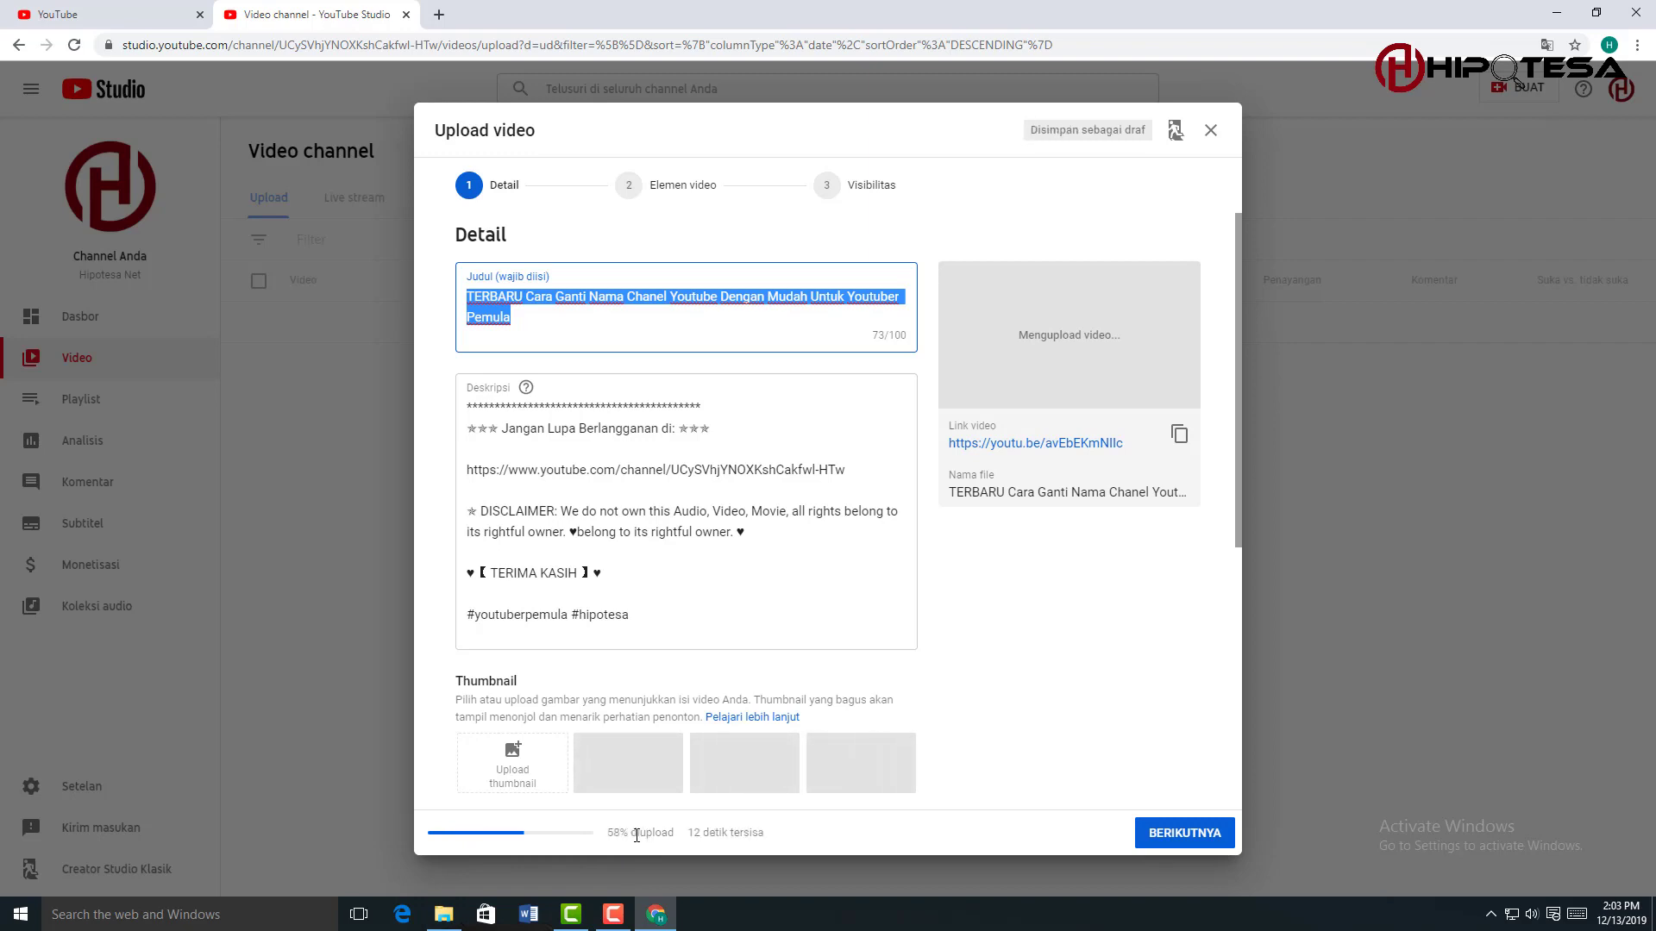
Step: Insert "!!!" after "TERBARU" and "2020" after "Youtube" in the video title
{"action": "left_click", "coordinate": [526, 296]}
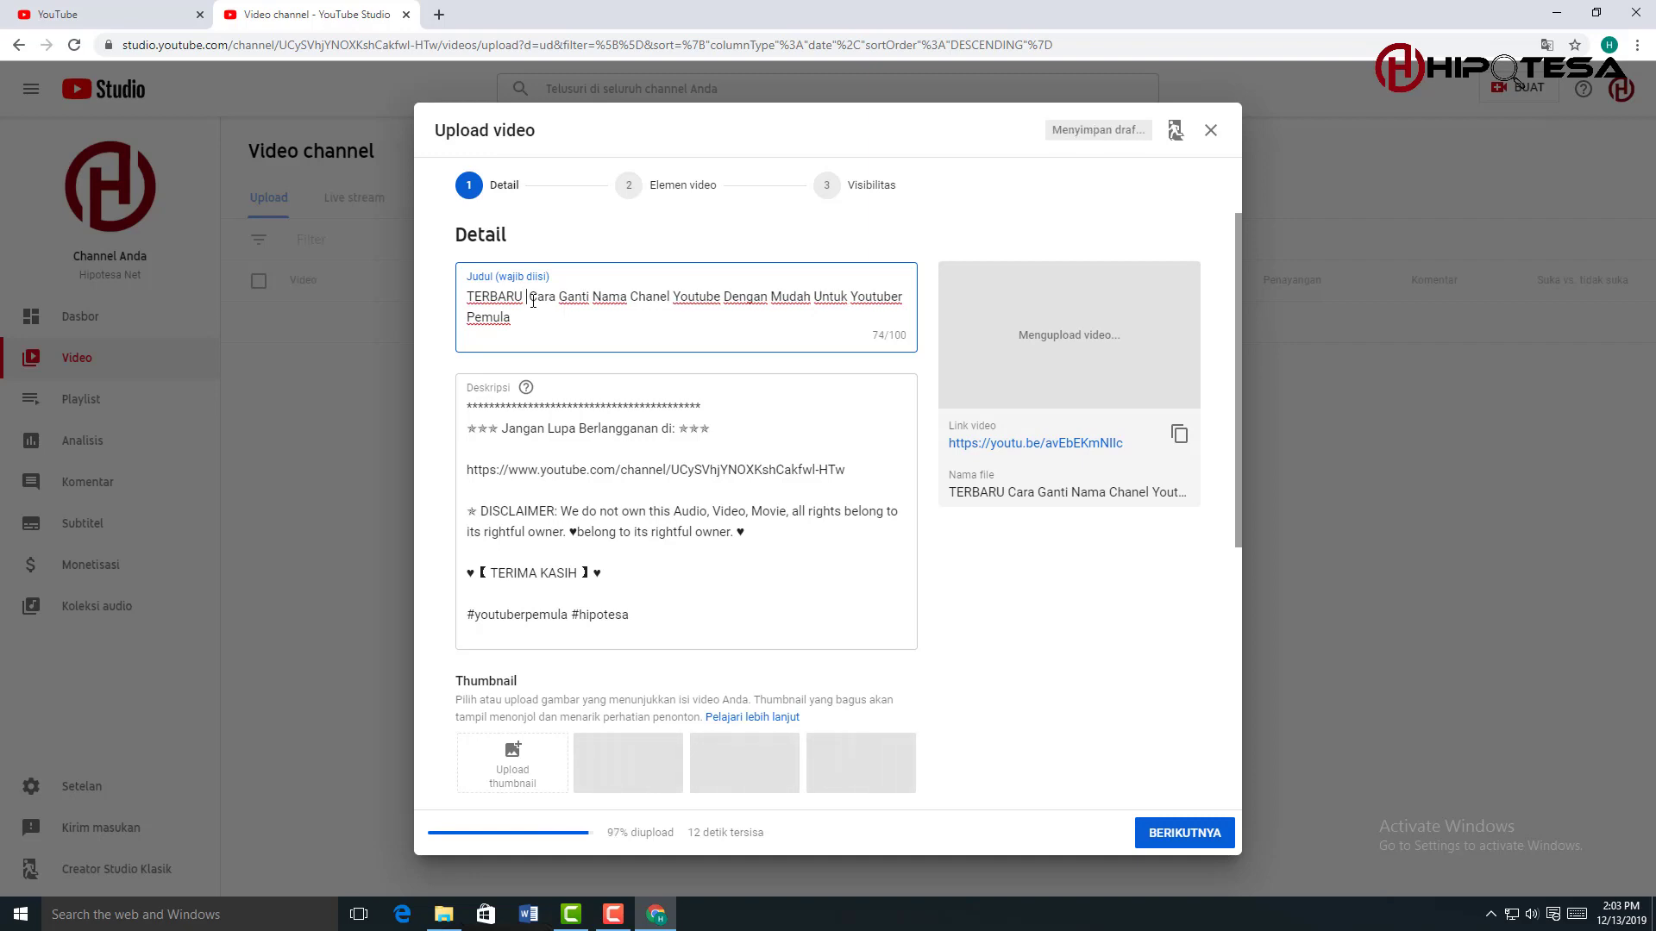
{"action": "type", "text": "!!!!"}
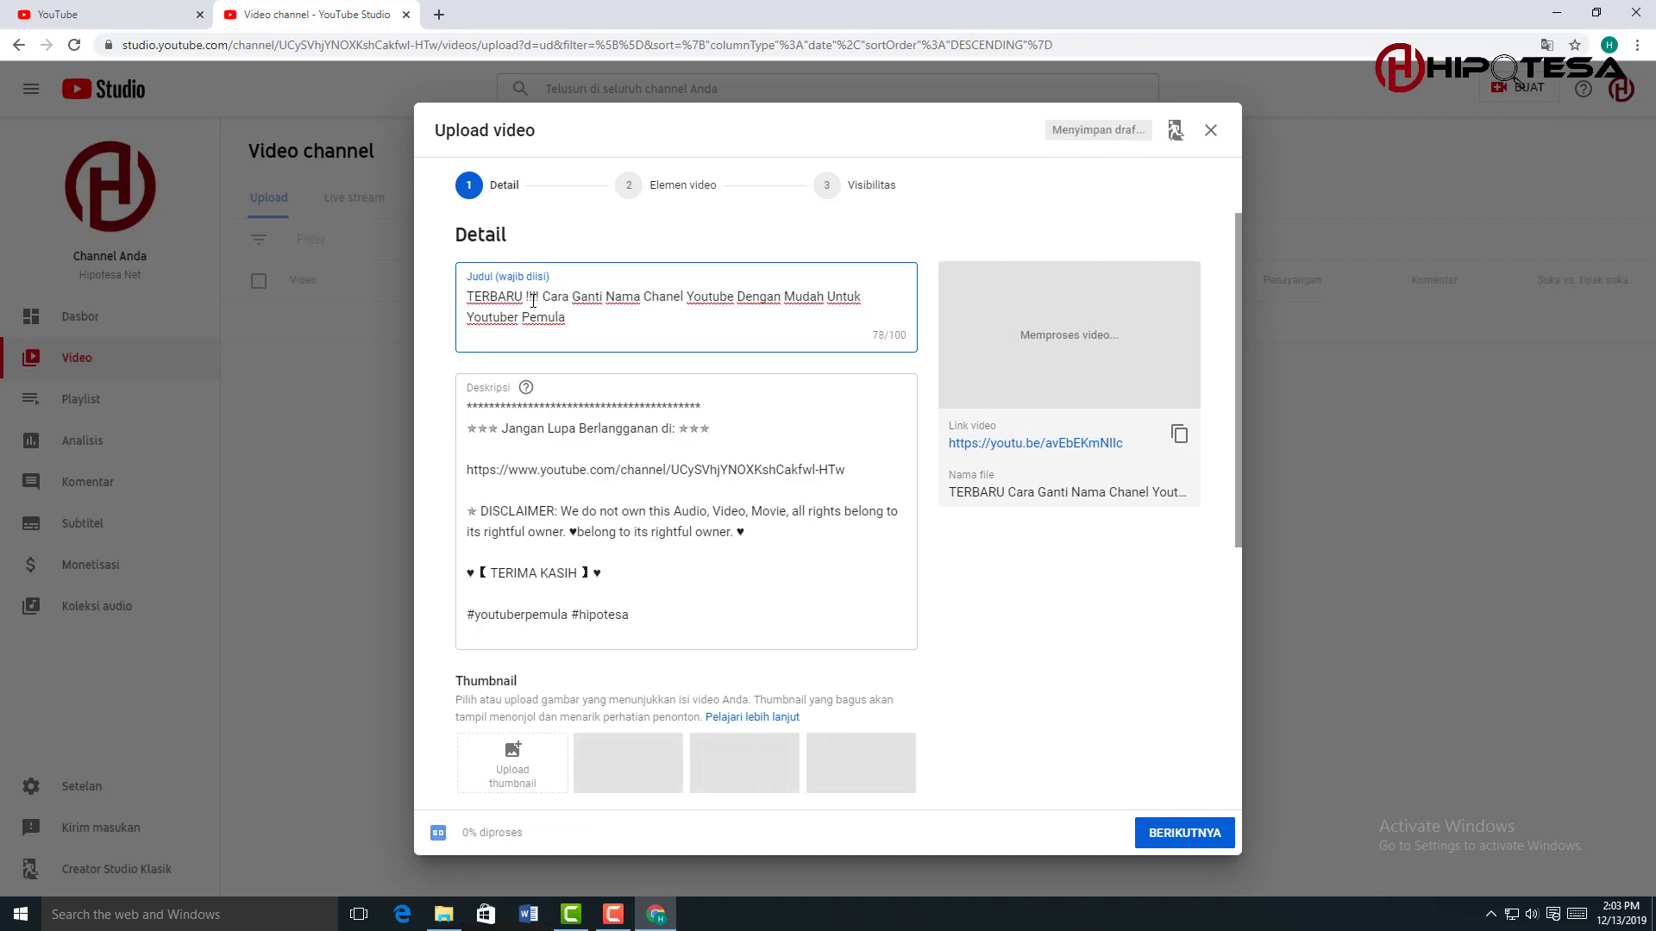
{"action": "key", "text": "BackSpace"}
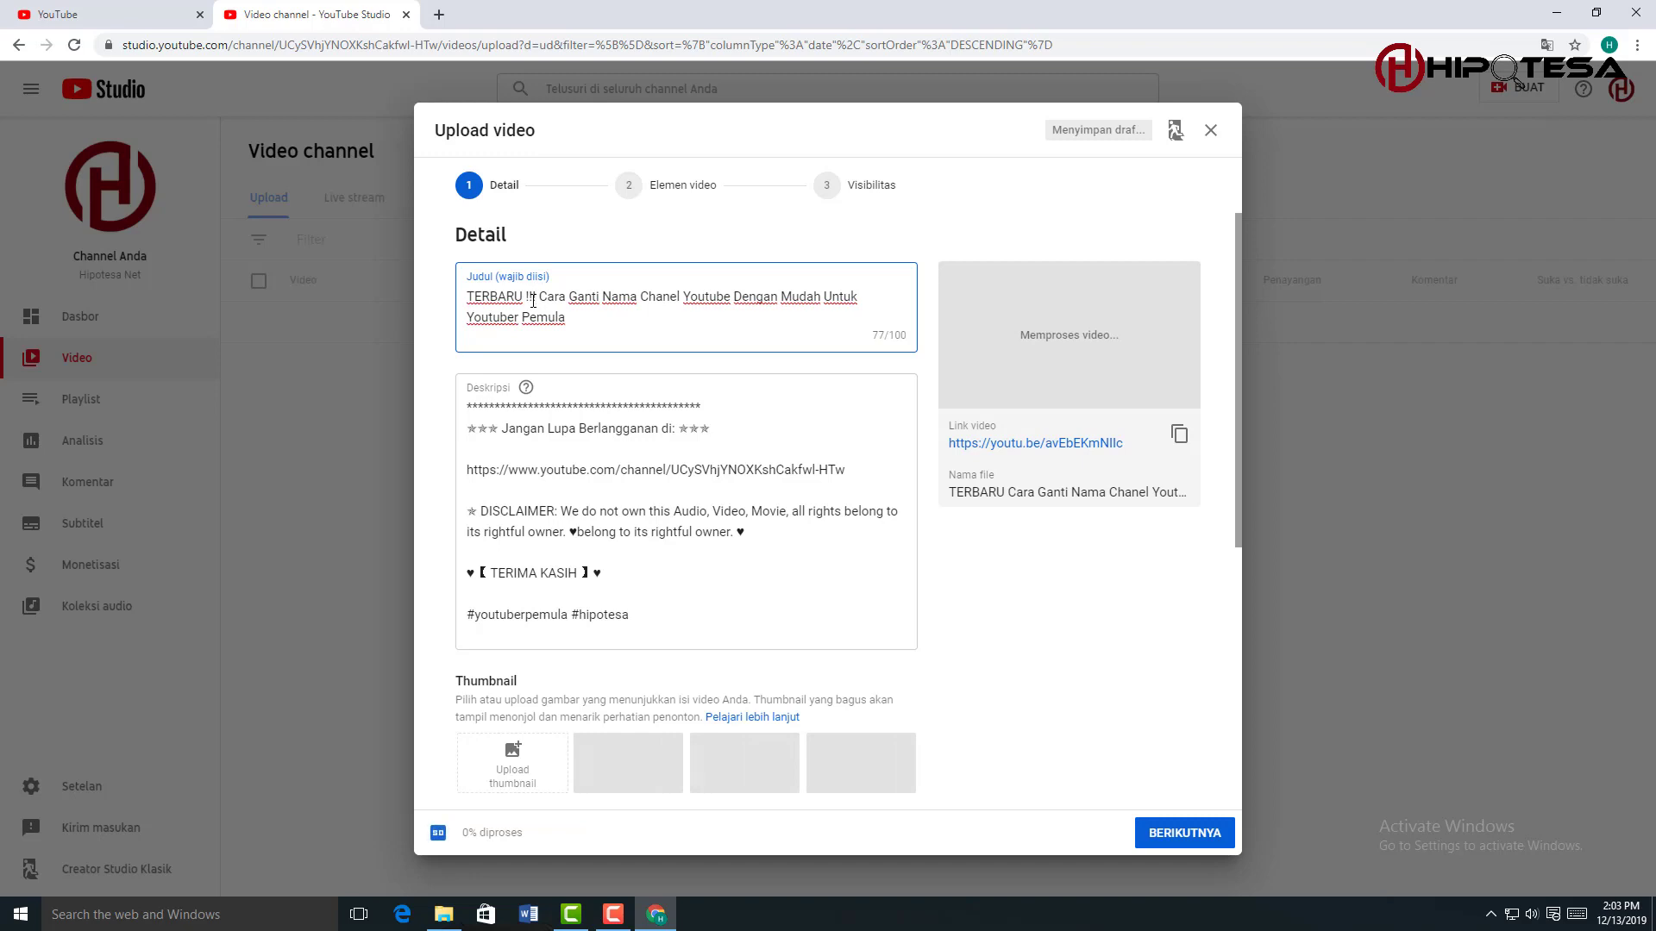
{"action": "left_click", "coordinate": [734, 295]}
{"action": "type", "text": "2020"}
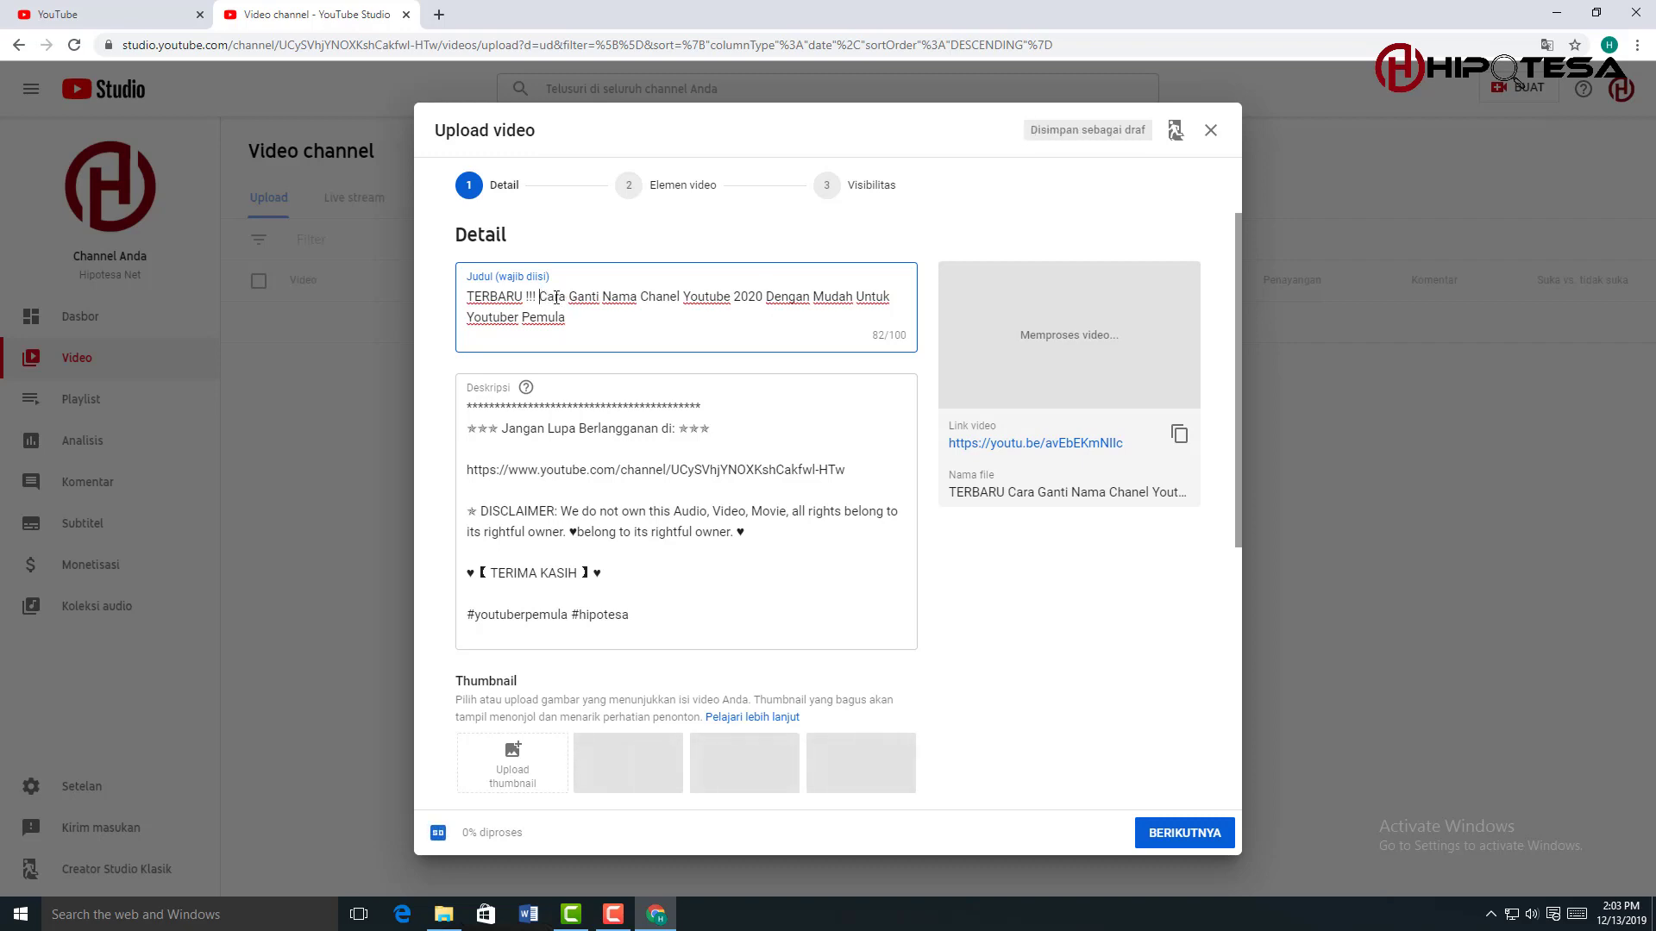
Step: Add a first description line made of "Tutorial" and the title text from "Cara" to "Pemula", with a blank line below it
{"action": "left_click", "coordinate": [589, 325], "text": "shift"}
{"action": "key", "text": "ctrl+c"}
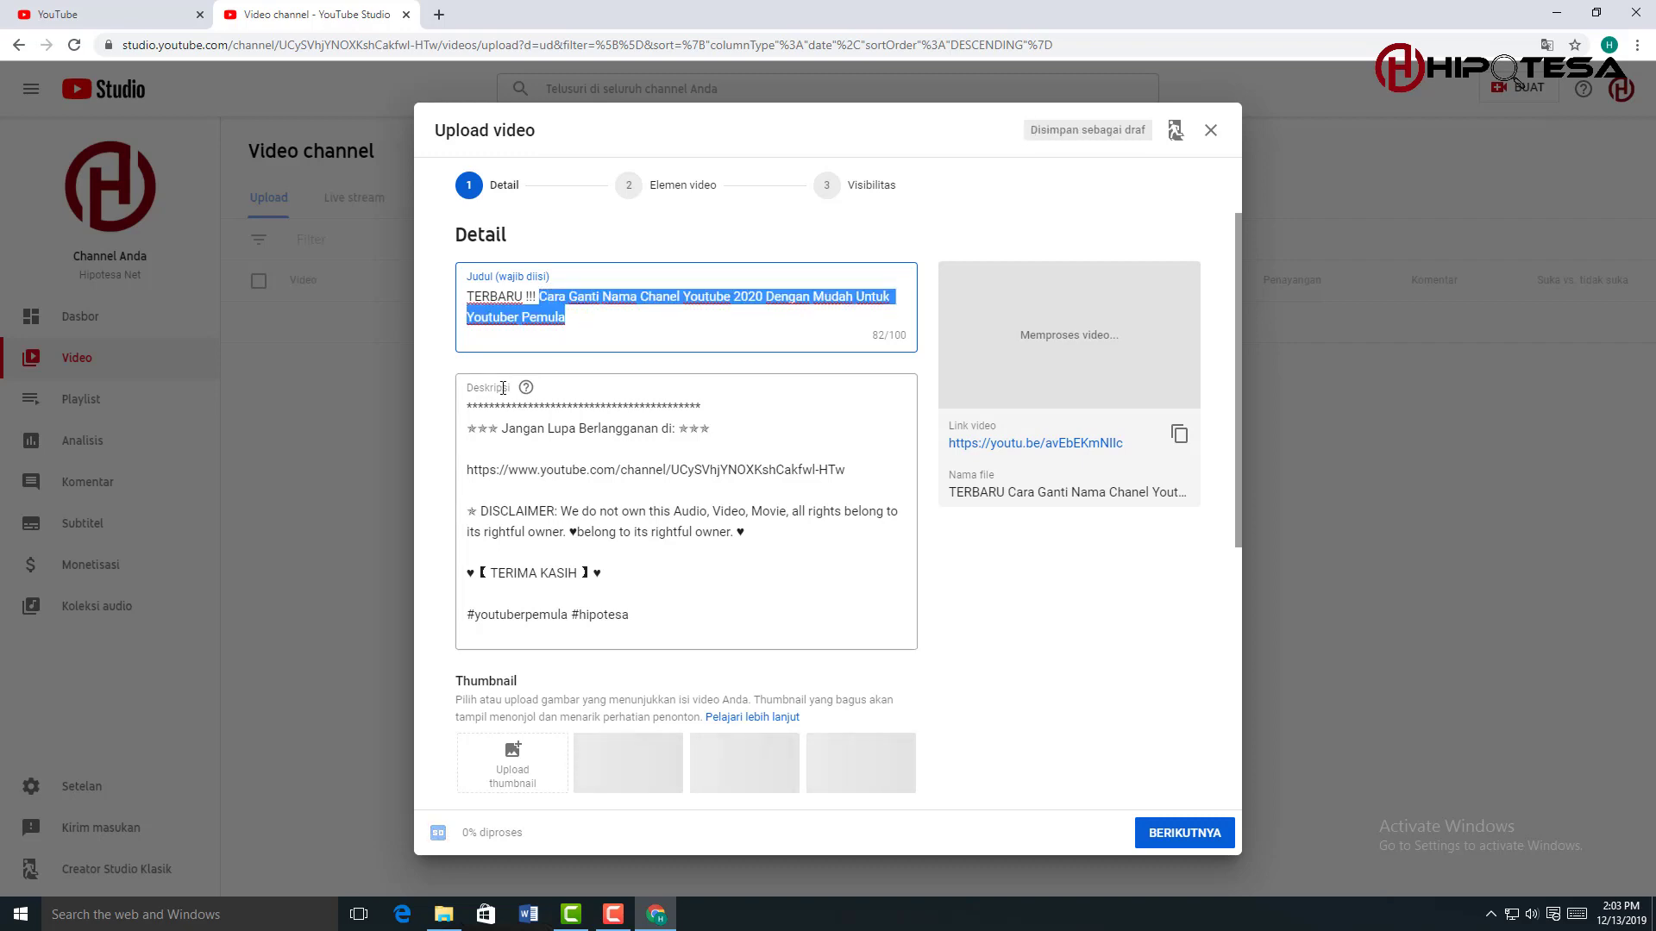
{"action": "left_click", "coordinate": [471, 402]}
{"action": "key", "text": "Return"}
{"action": "key", "text": "Return"}
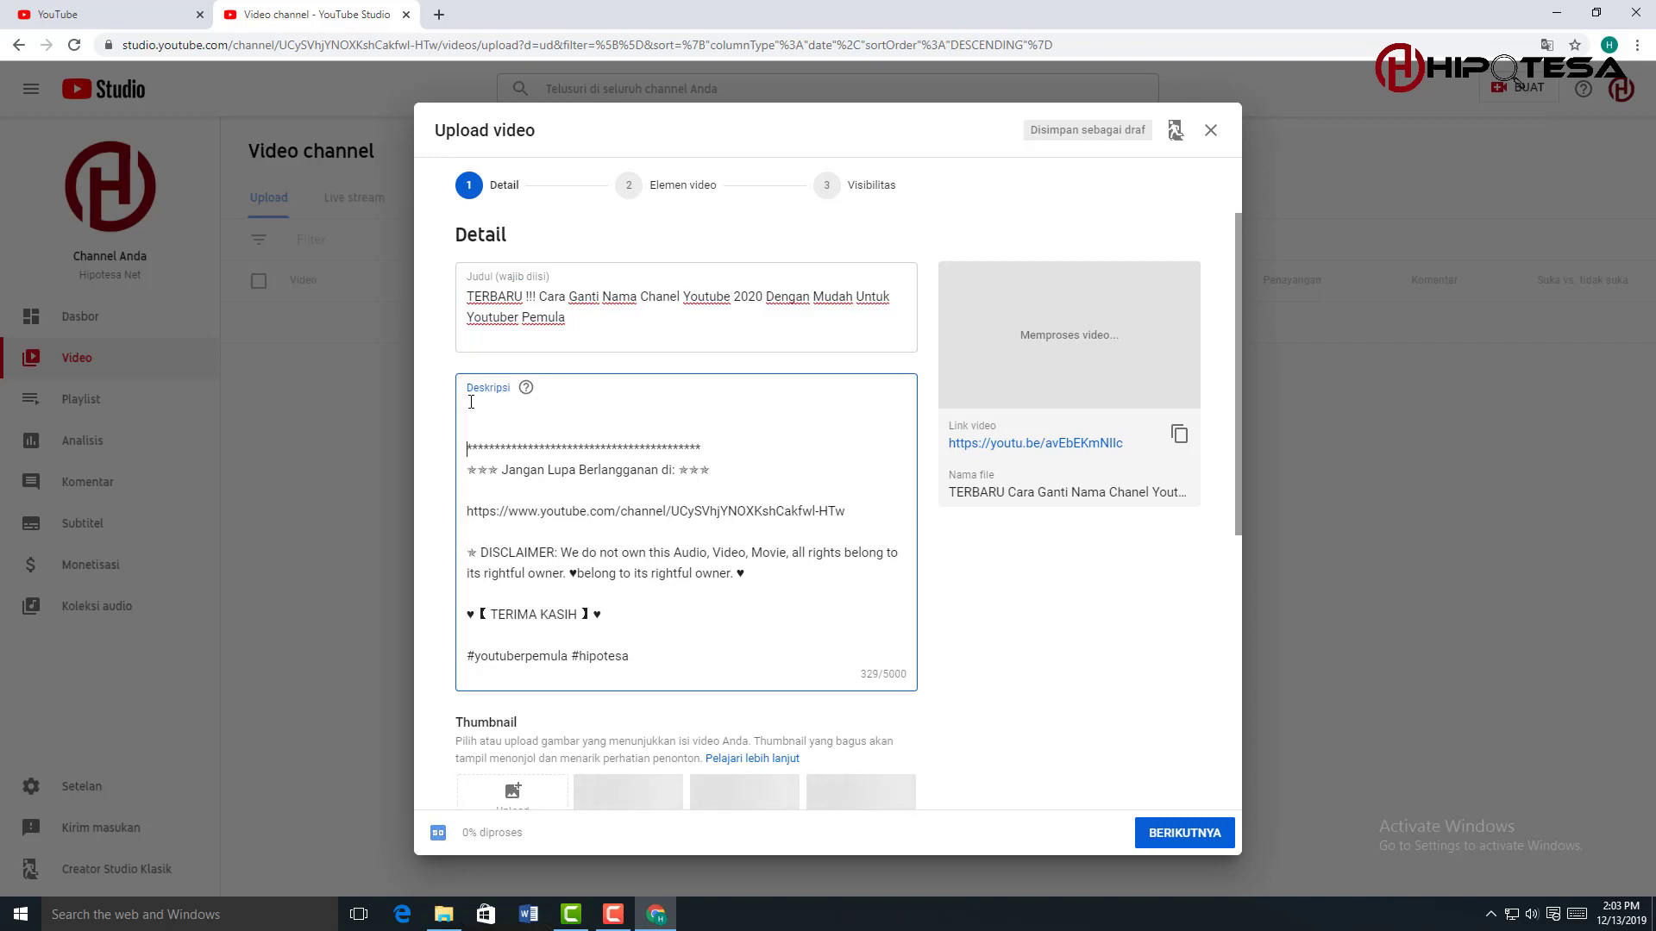
{"action": "type", "text": "Tutor"}
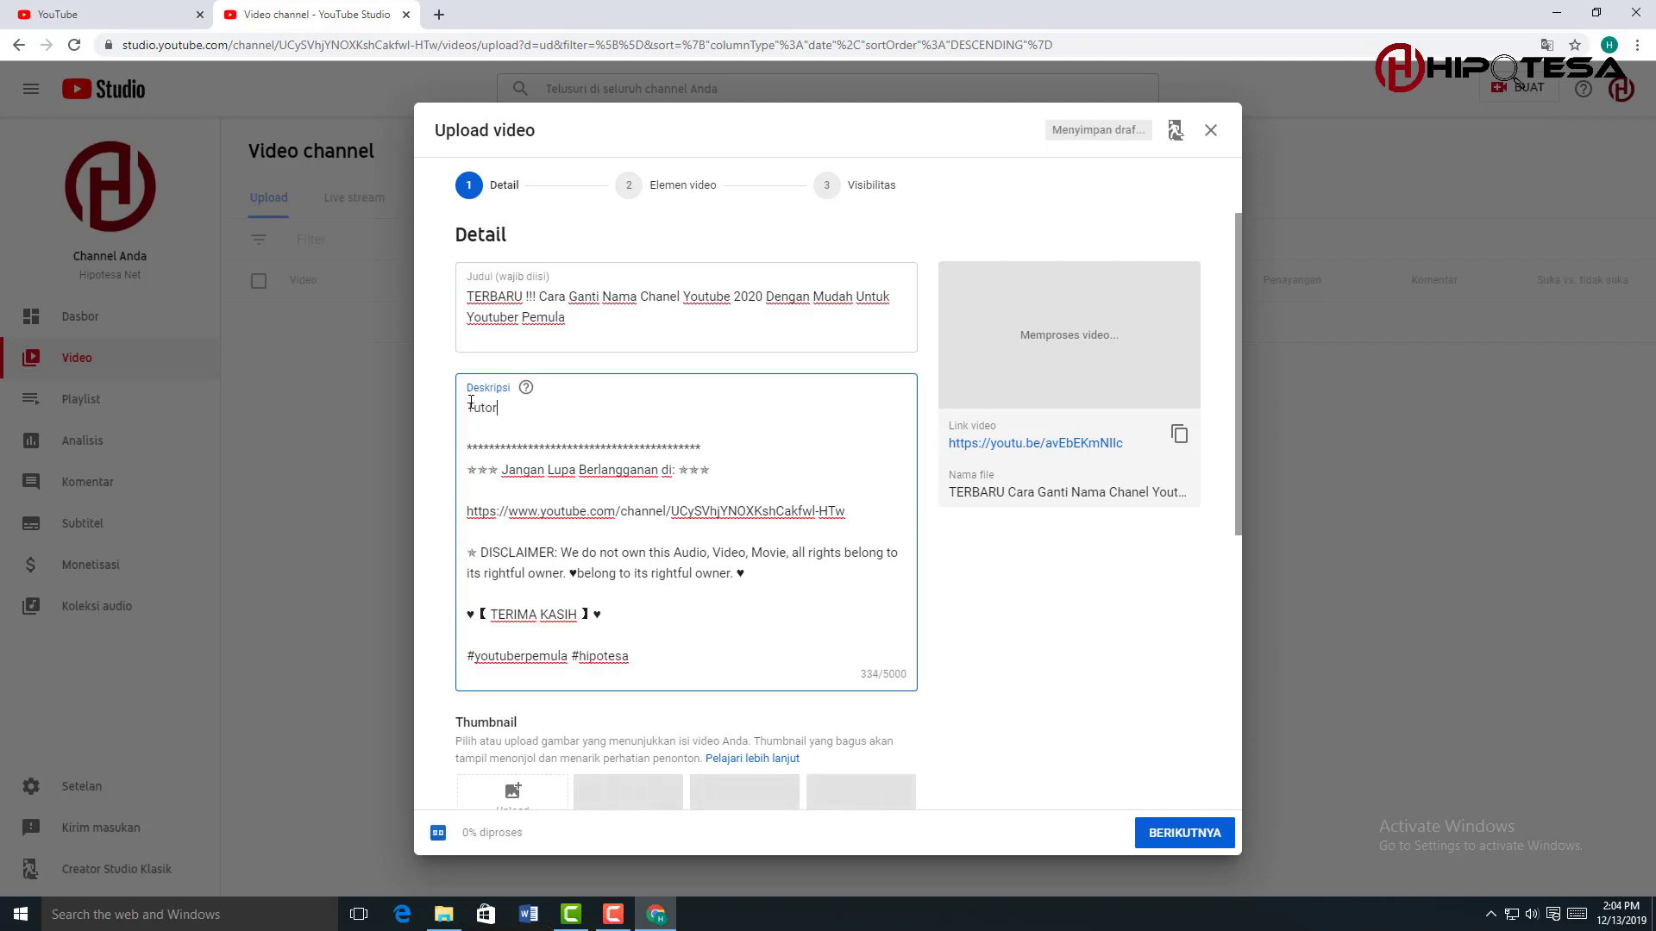
{"action": "type", "text": "ial"}
{"action": "key", "text": "ctrl+v"}
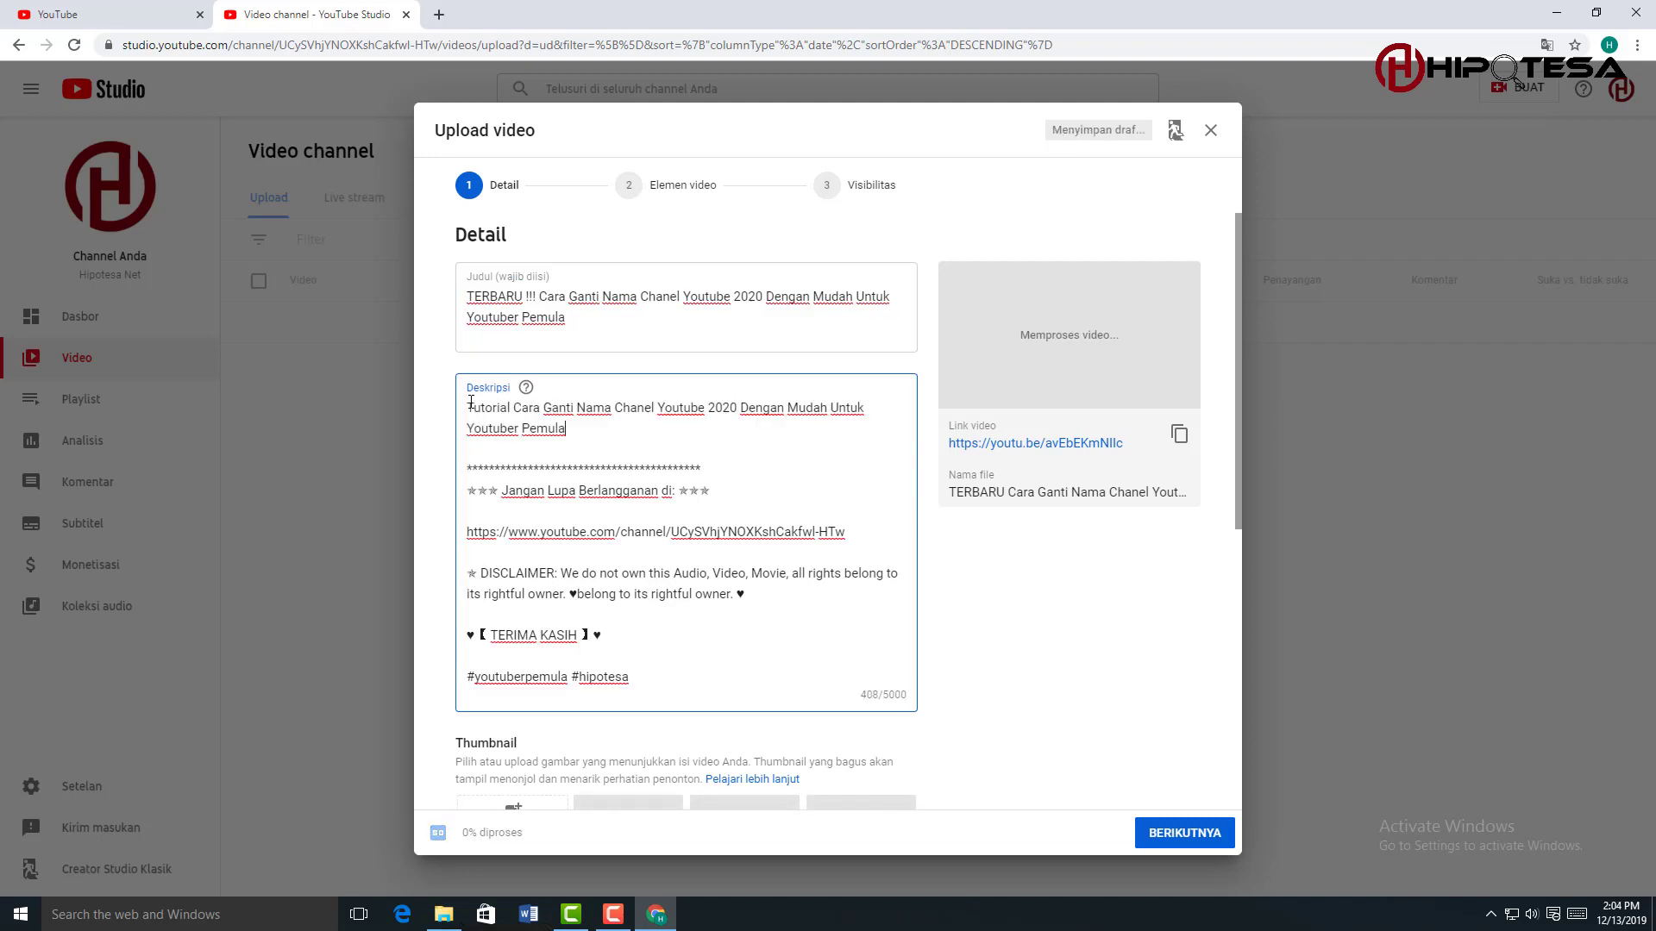
Step: Change the last description hashtag to #hipotesanet and append the hashtag #CaraGantiNamaChanelYoutube without spaces
{"action": "scroll", "coordinate": [637, 490], "scroll_direction": "down", "scroll_amount": 2}
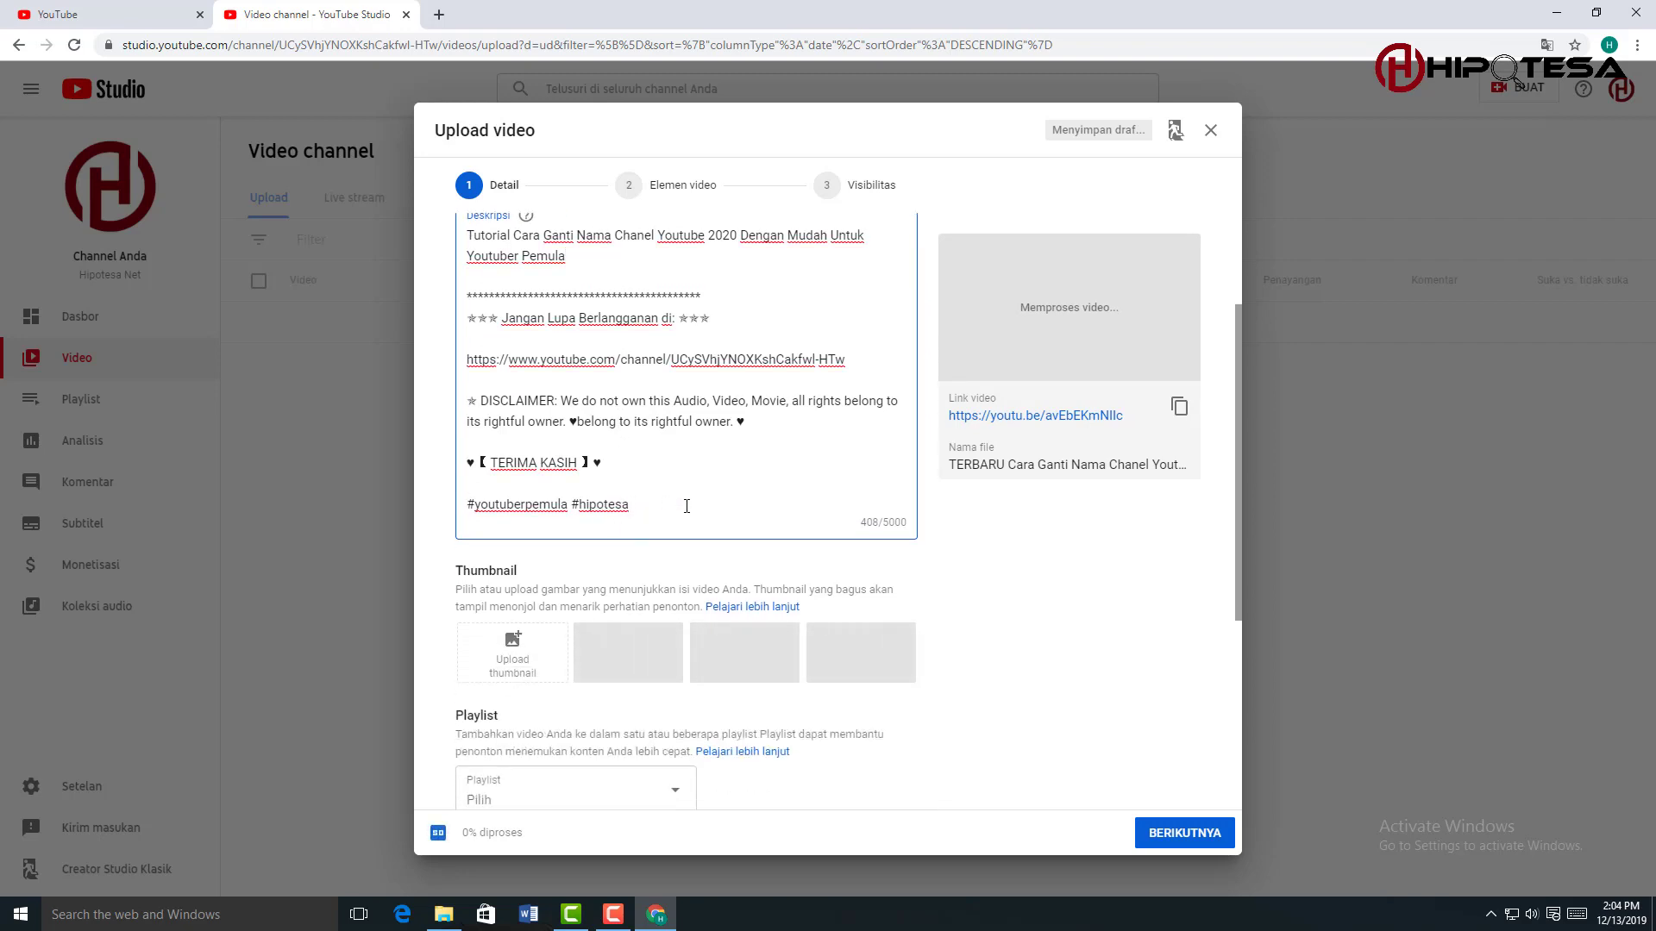
{"action": "type", "text": "et"}
{"action": "scroll", "coordinate": [738, 355], "scroll_direction": "up", "scroll_amount": 1}
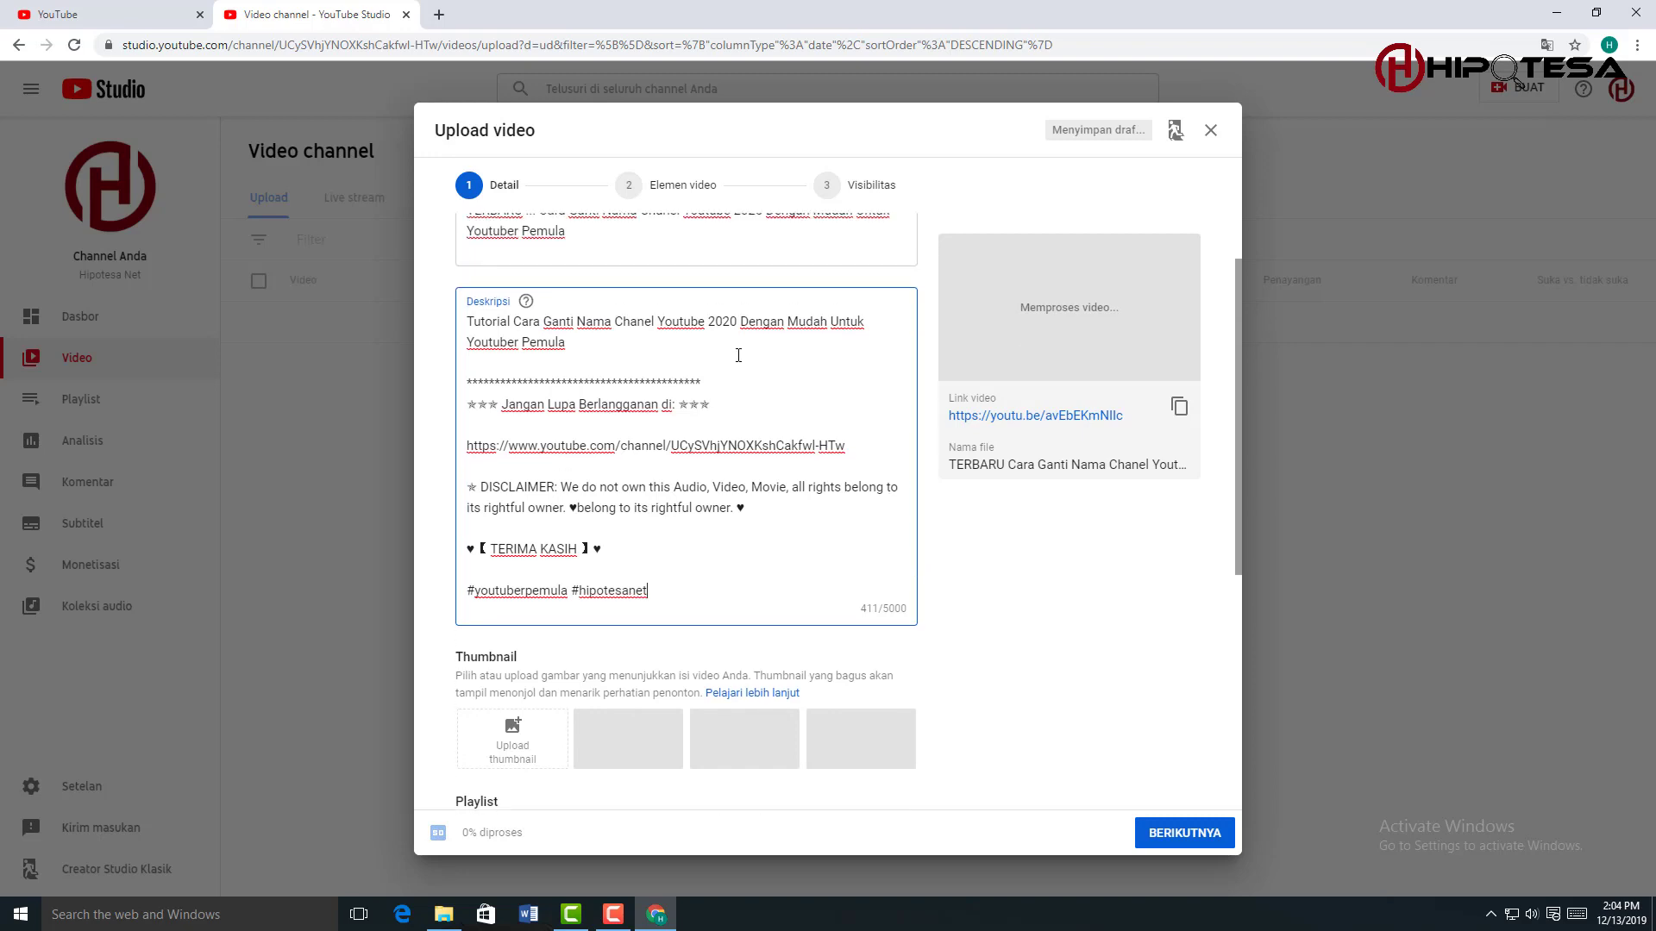
{"action": "left_click_drag", "start_coordinate": [709, 322], "coordinate": [522, 317]}
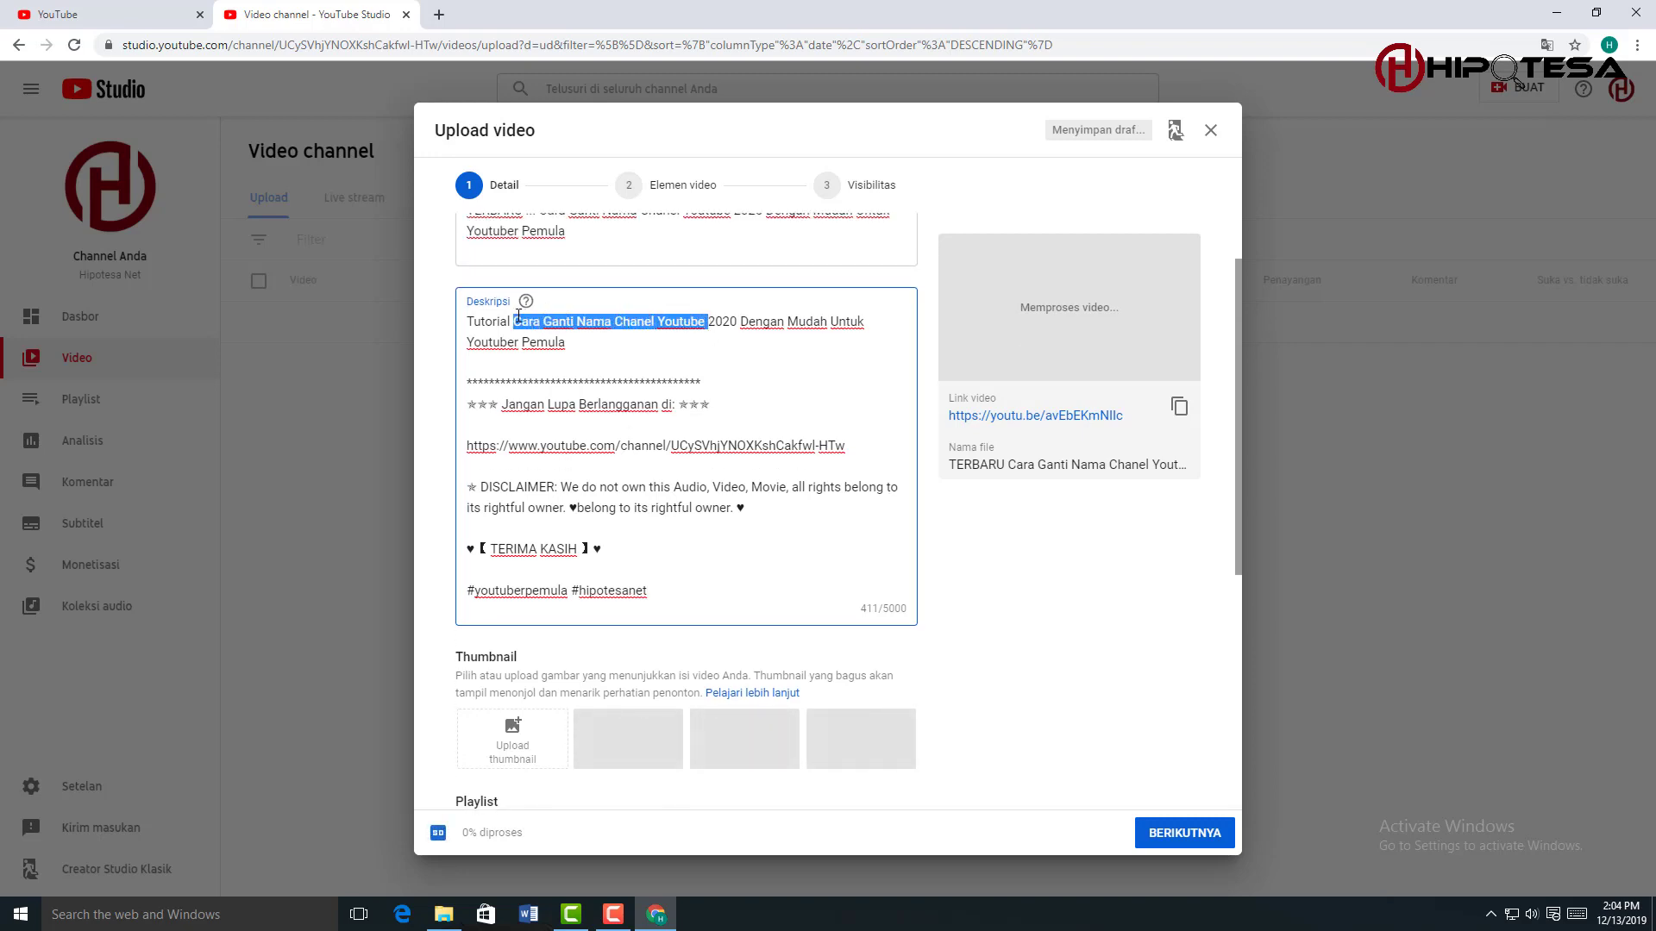
{"action": "left_click", "coordinate": [659, 594]}
{"action": "type", "text": "Cara Ganti Nama Chanel Youtube"}
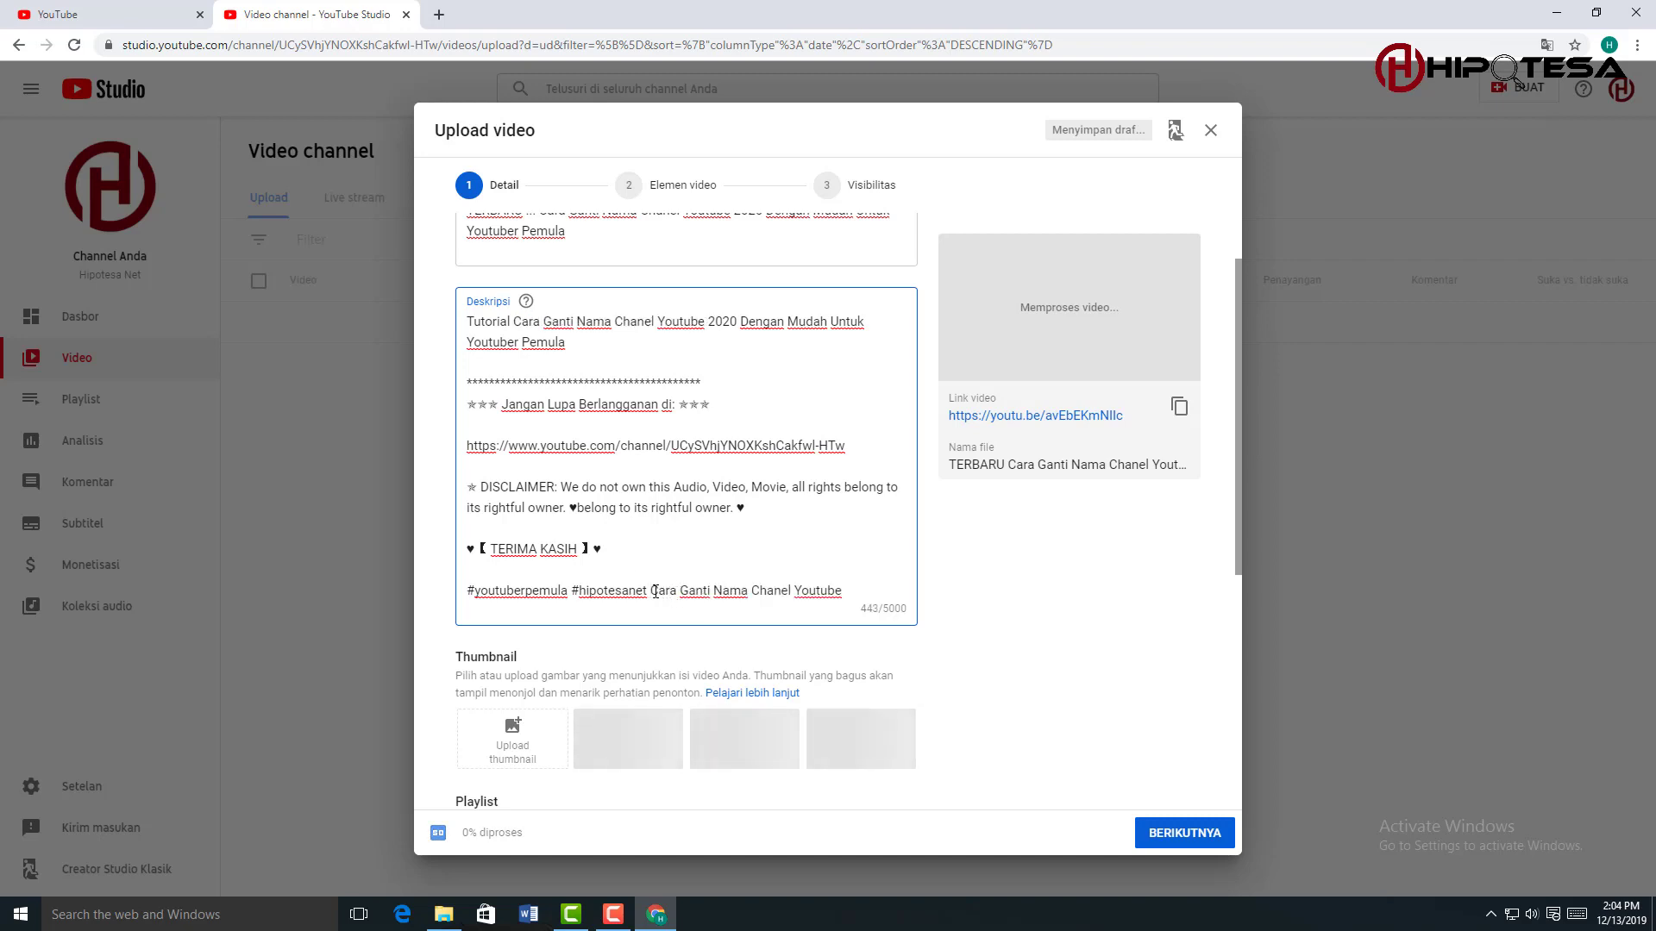
{"action": "type", "text": "#"}
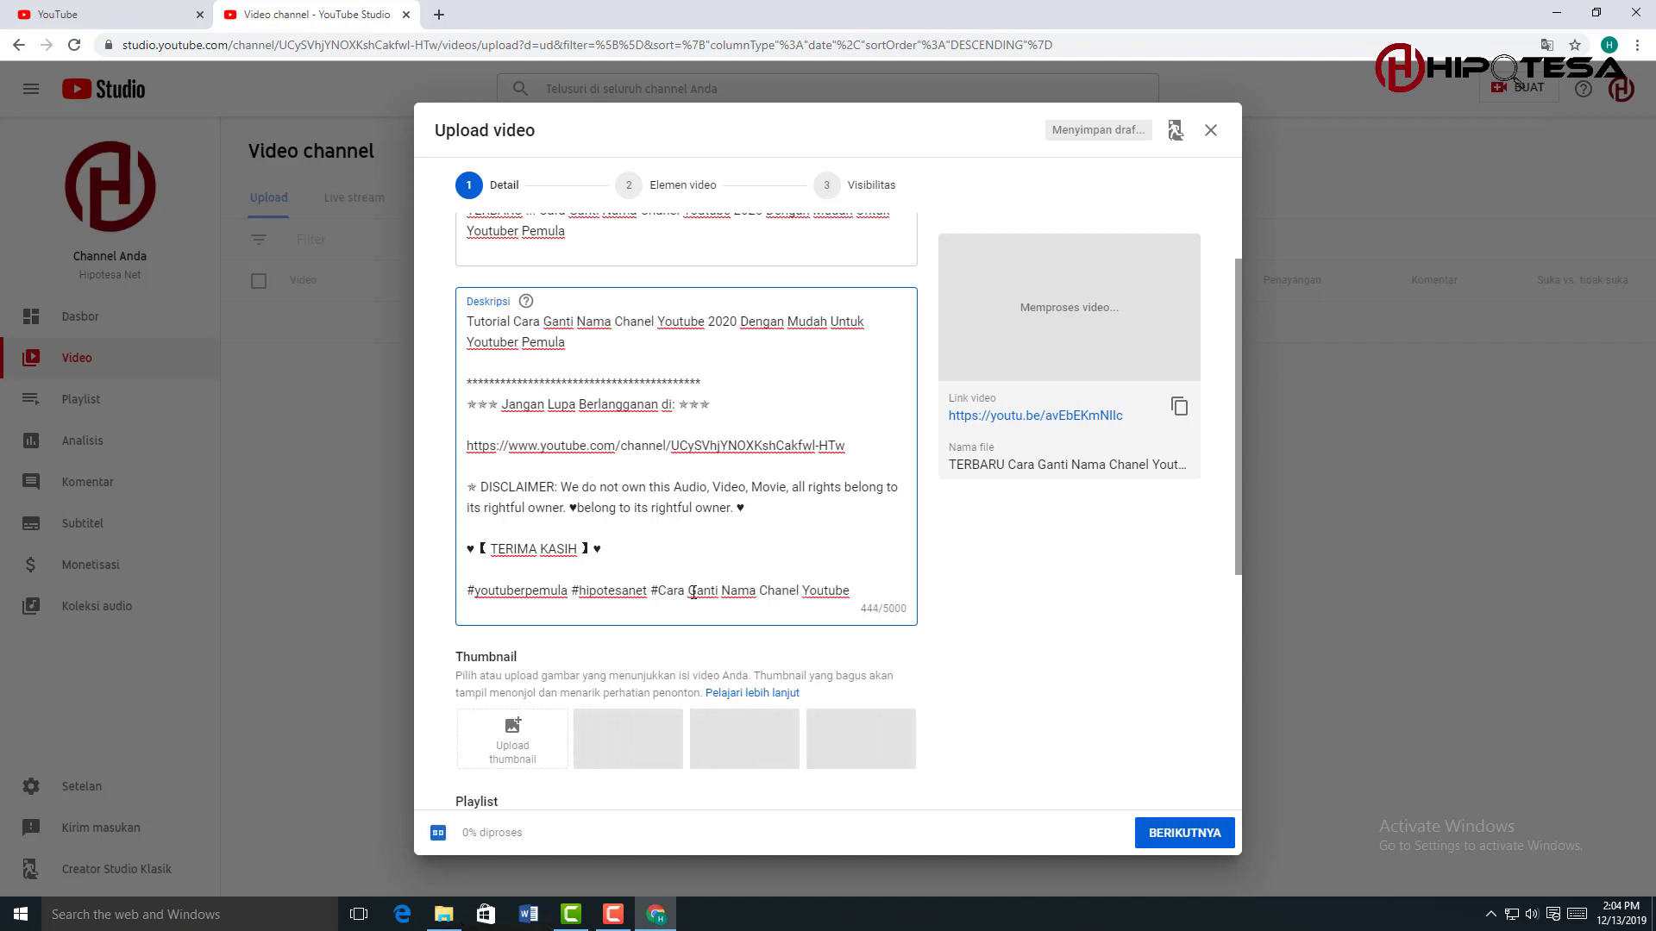
{"action": "key", "text": "BackSpace"}
{"action": "left_click", "coordinate": [723, 592]}
{"action": "key", "text": "BackSpace"}
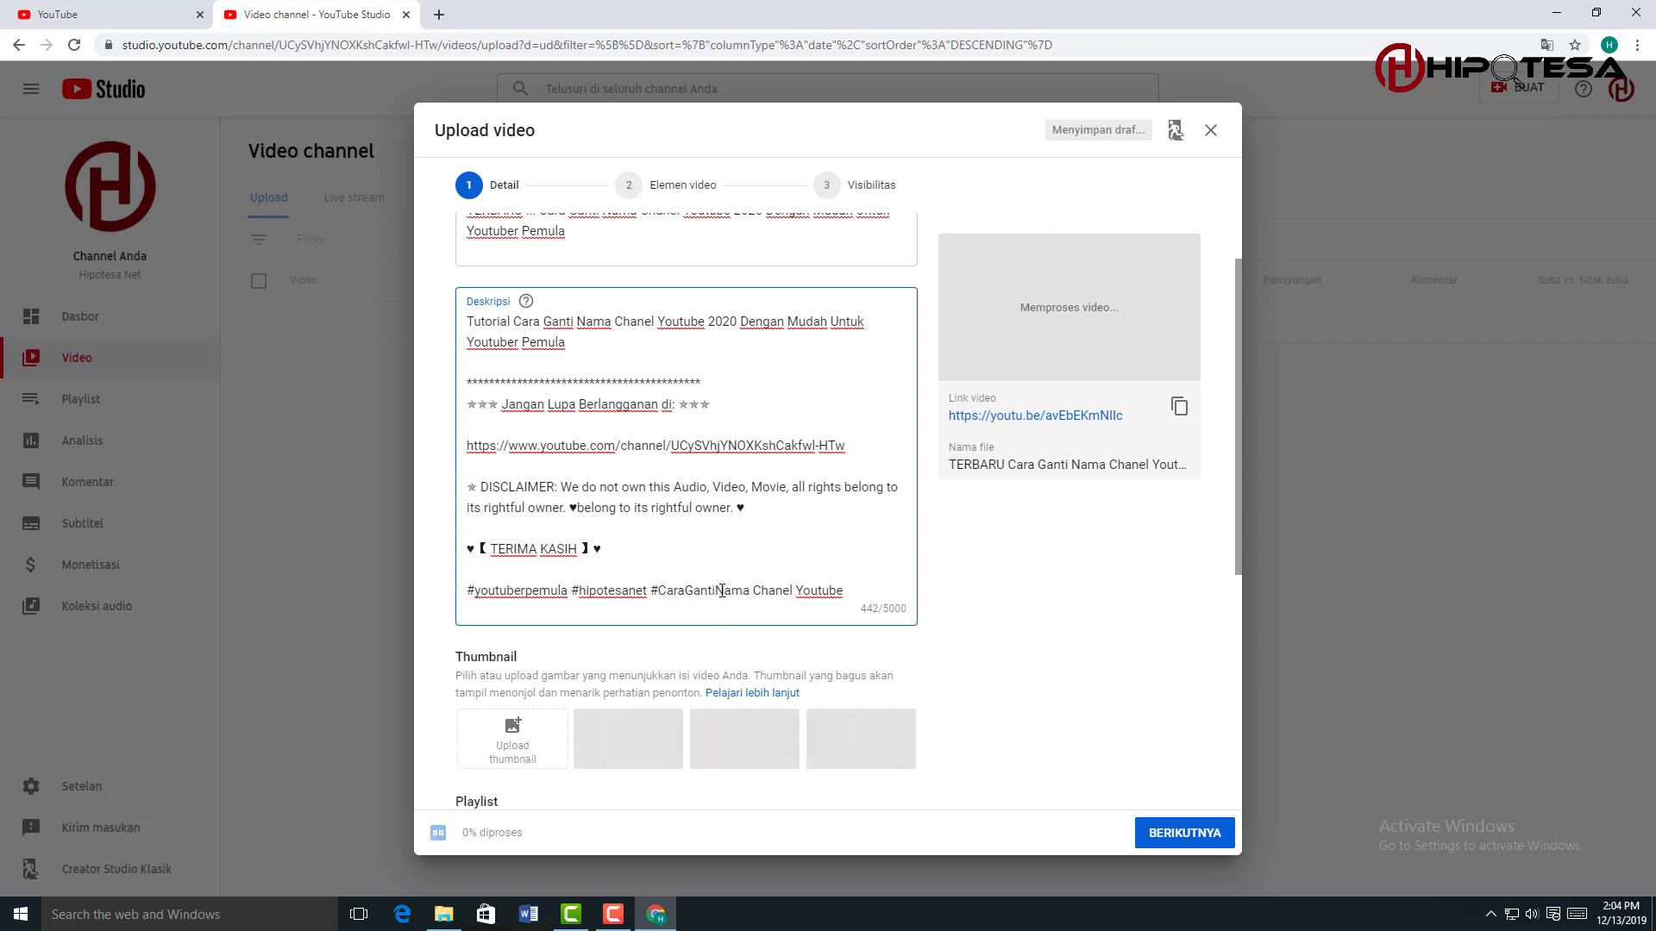
{"action": "left_click", "coordinate": [756, 593]}
{"action": "key", "text": "BackSpace"}
{"action": "left_click", "coordinate": [792, 592]}
{"action": "key", "text": "BackSpace"}
Step: Choose the middle automatically generated image as the video's thumbnail
{"action": "scroll", "coordinate": [810, 552], "scroll_direction": "down", "scroll_amount": 2}
{"action": "scroll", "coordinate": [813, 539], "scroll_direction": "down", "scroll_amount": 1}
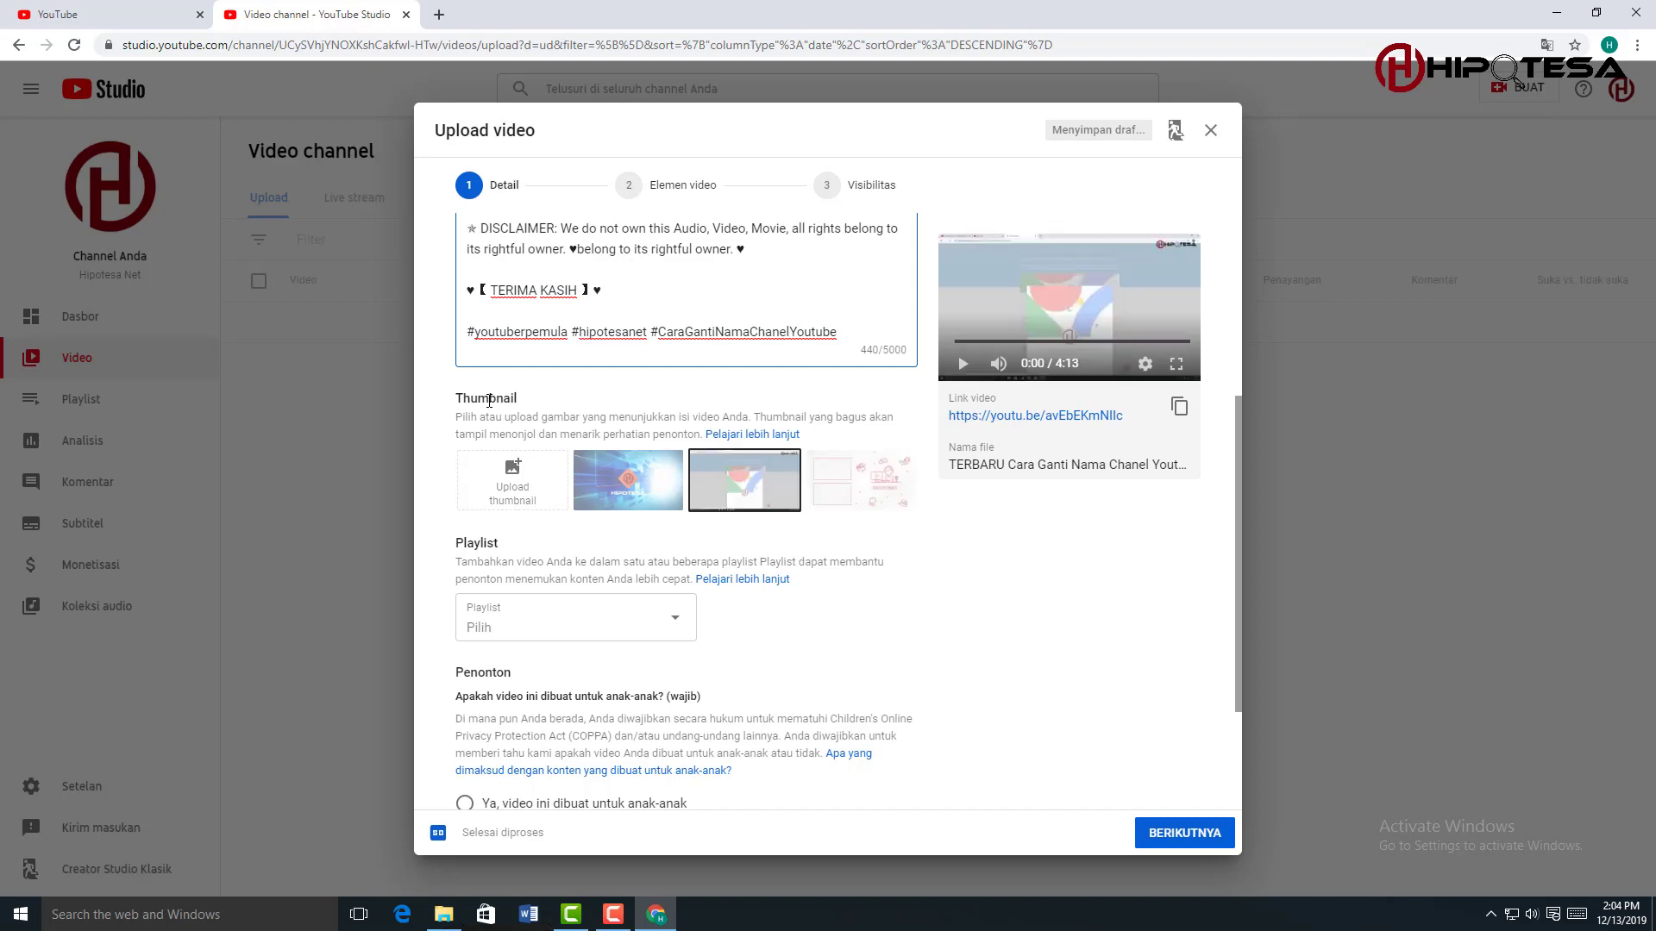
{"action": "left_click", "coordinate": [750, 483]}
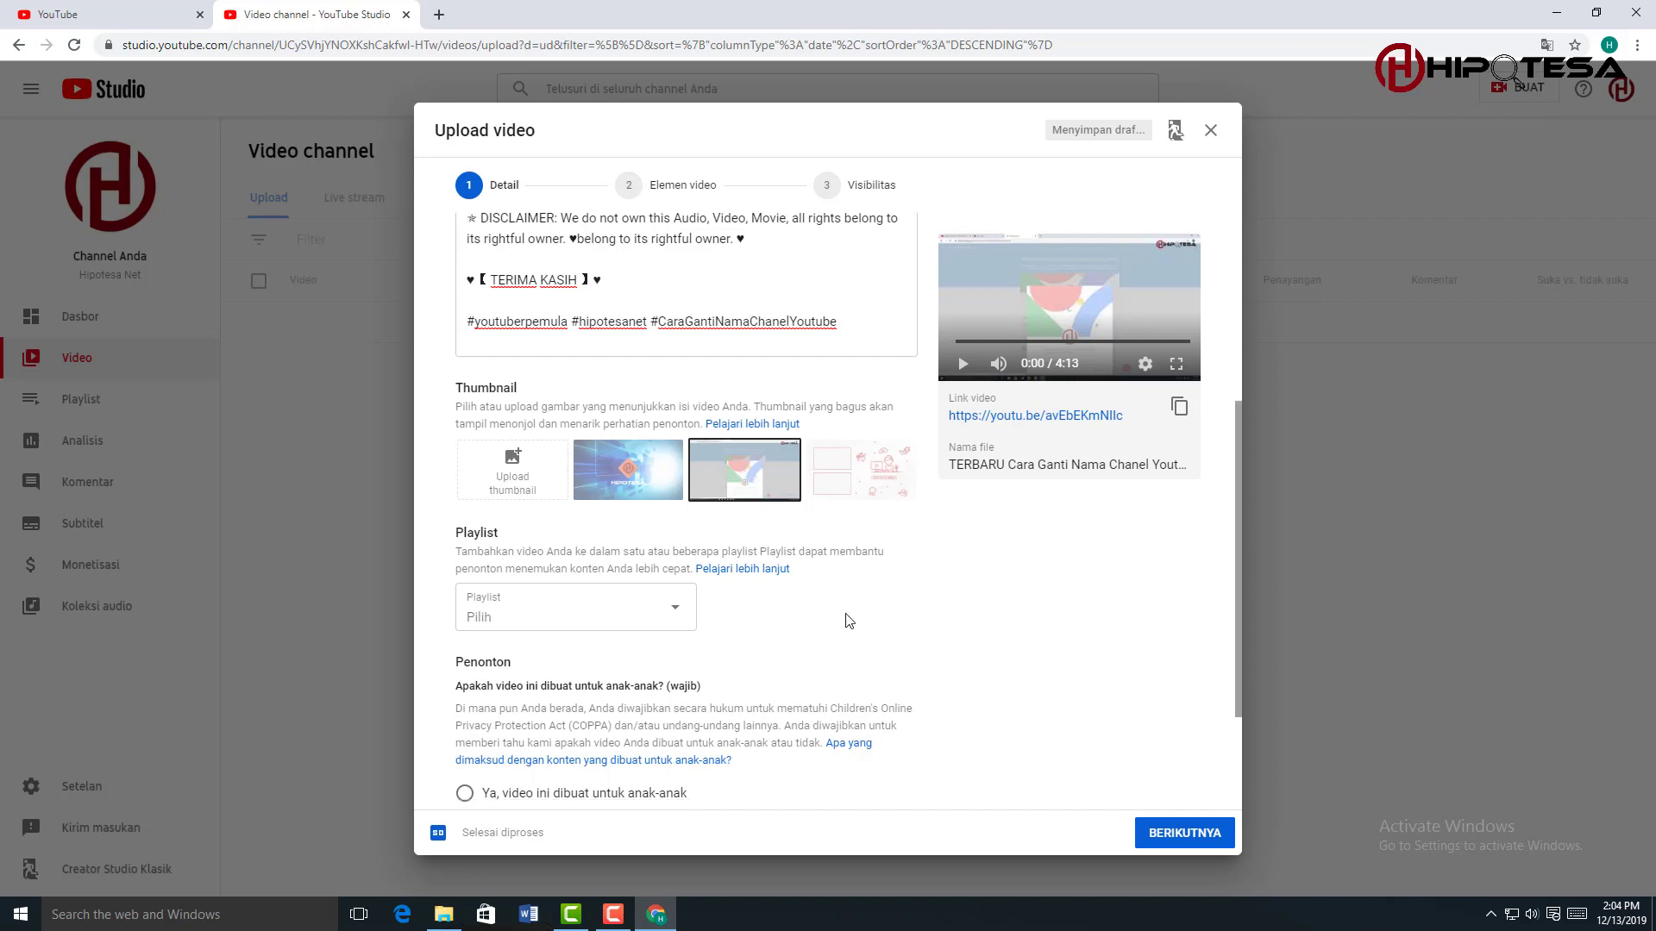
Step: Add the video to the "Youtuber Pemula Basic" playlist and confirm the selection
{"action": "scroll", "coordinate": [842, 620], "scroll_direction": "down", "scroll_amount": 2}
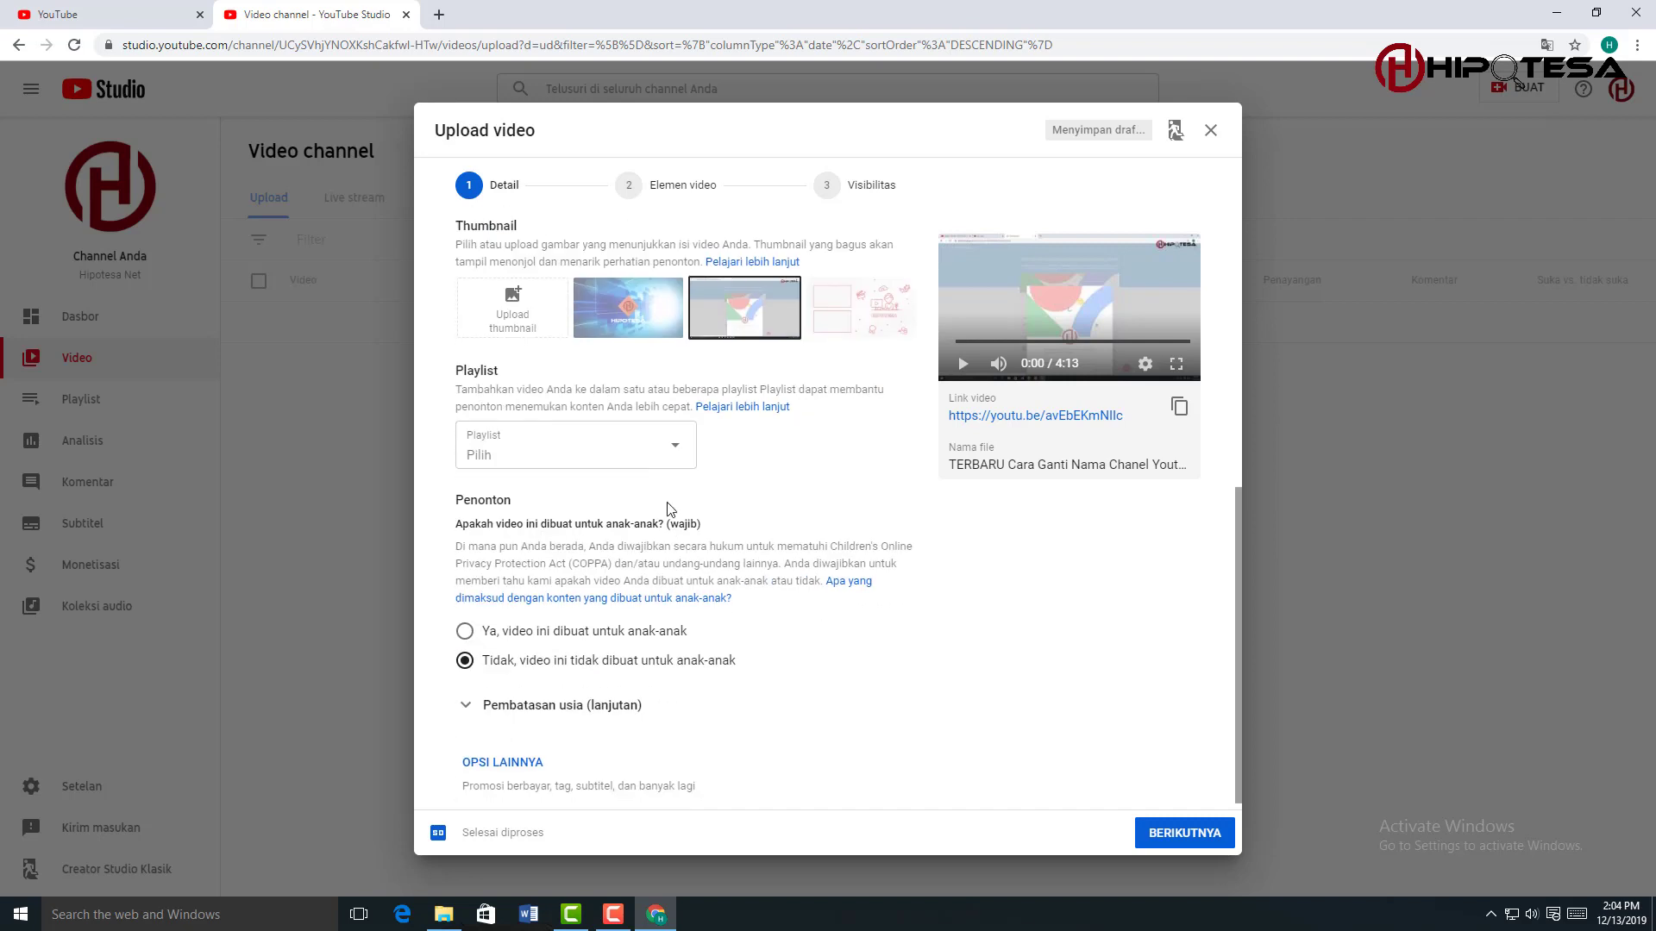
{"action": "left_click", "coordinate": [674, 450]}
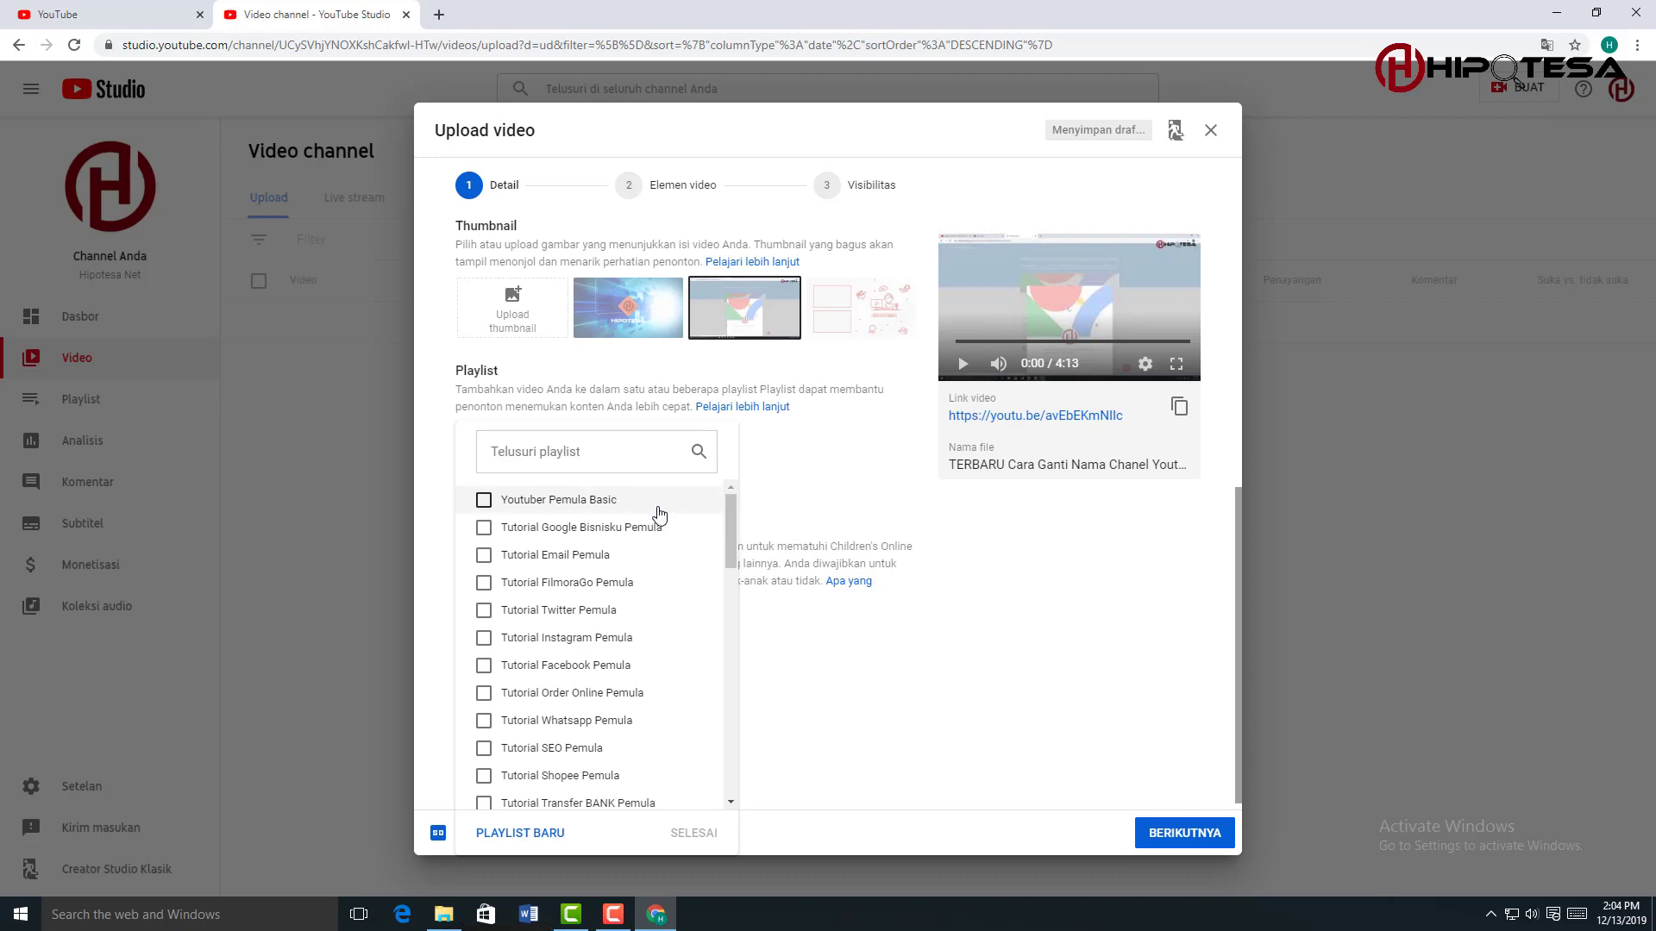
{"action": "left_click", "coordinate": [484, 502]}
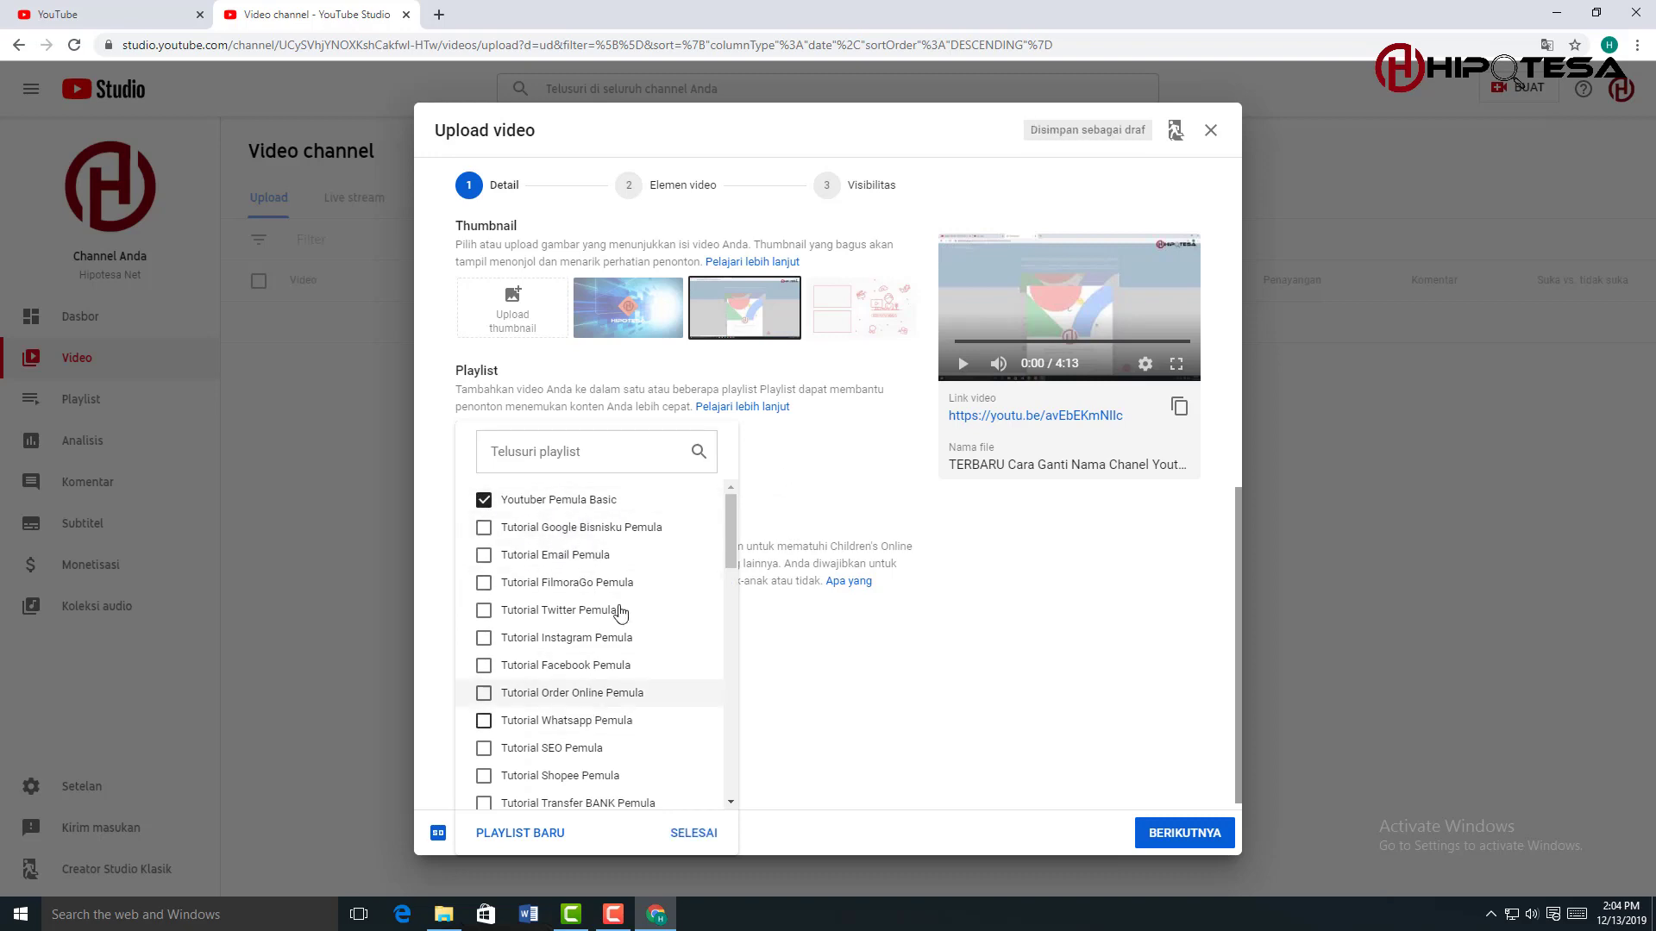
{"action": "left_click", "coordinate": [825, 458]}
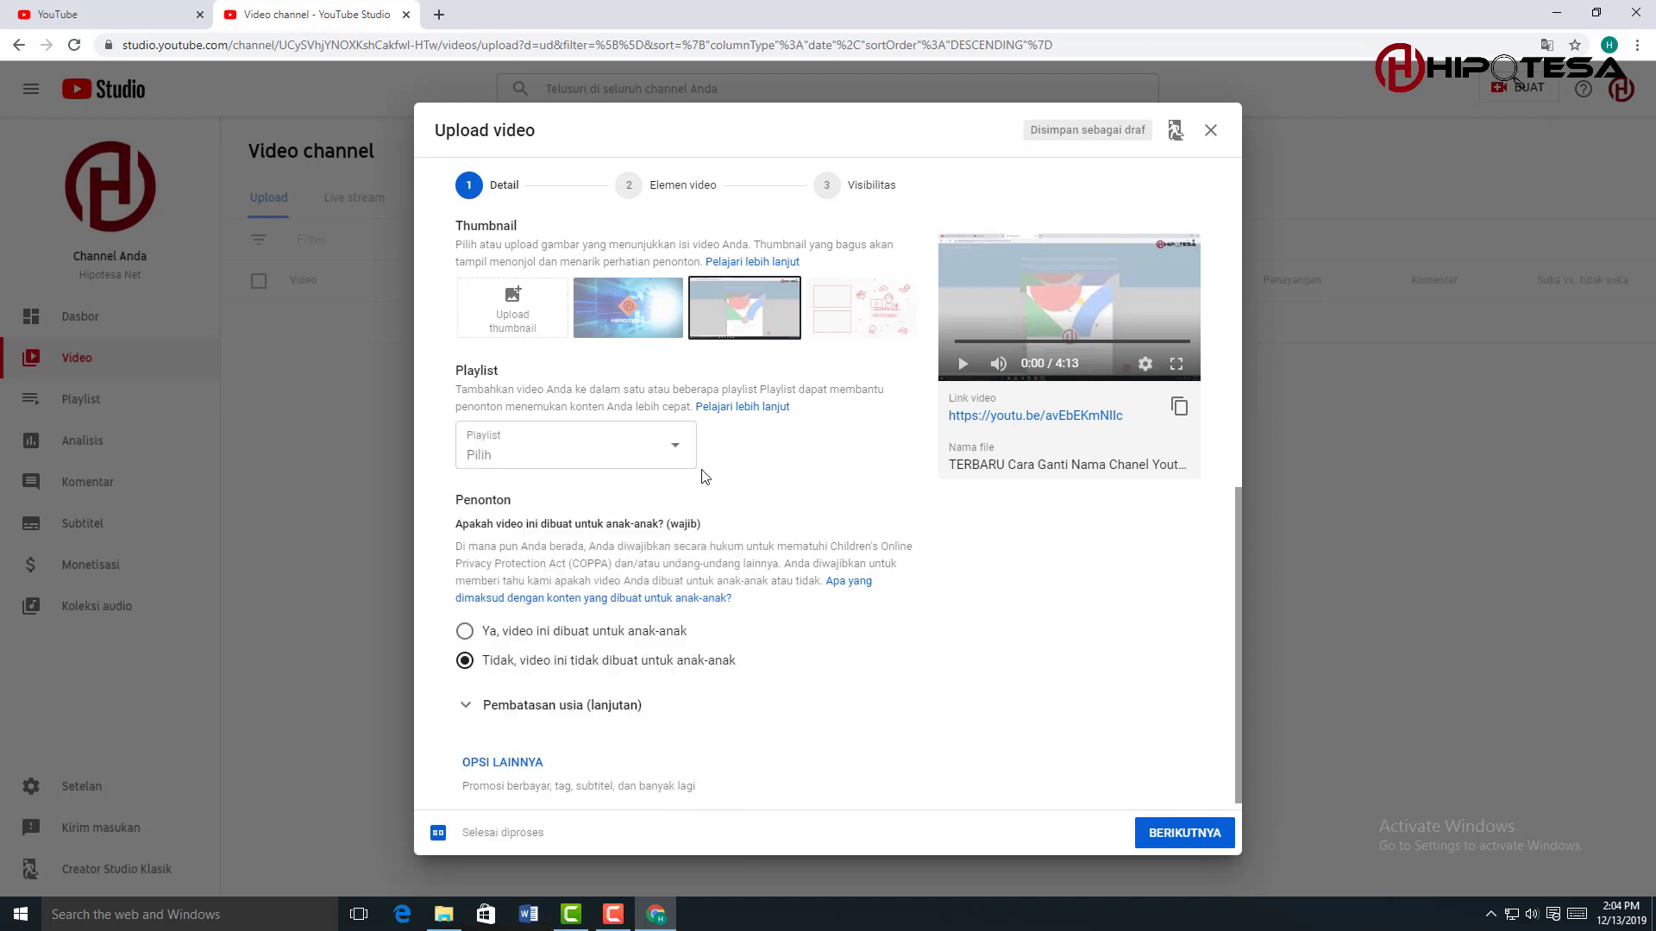
{"action": "left_click", "coordinate": [639, 455]}
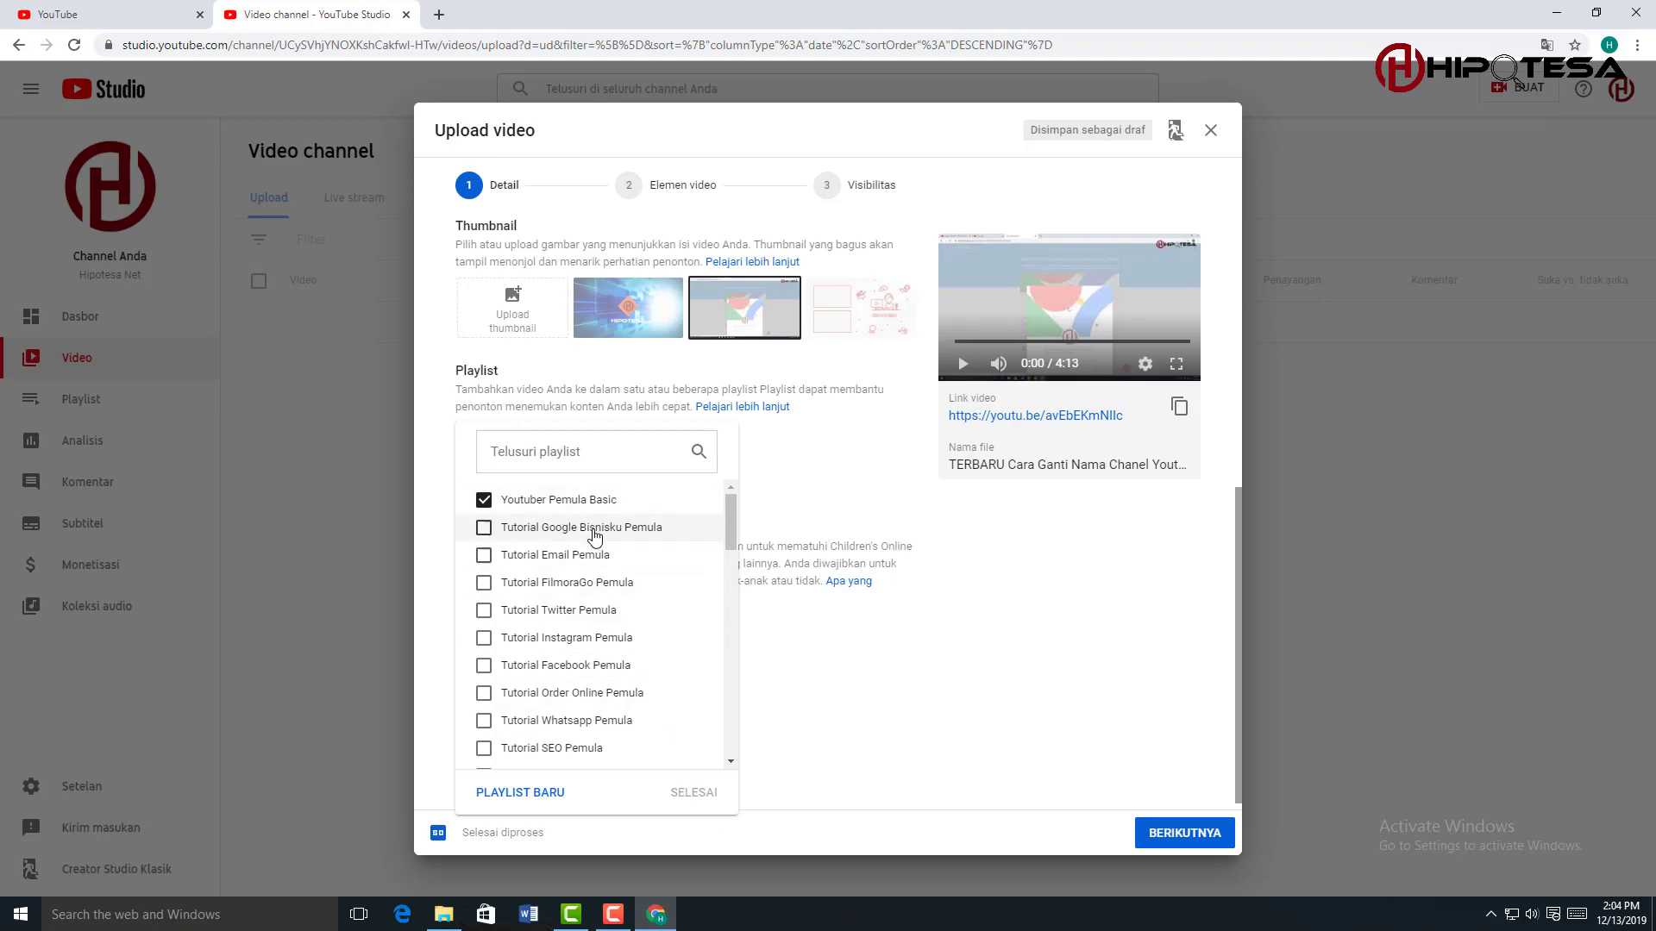
{"action": "left_click", "coordinate": [596, 536]}
{"action": "left_click", "coordinate": [568, 537]}
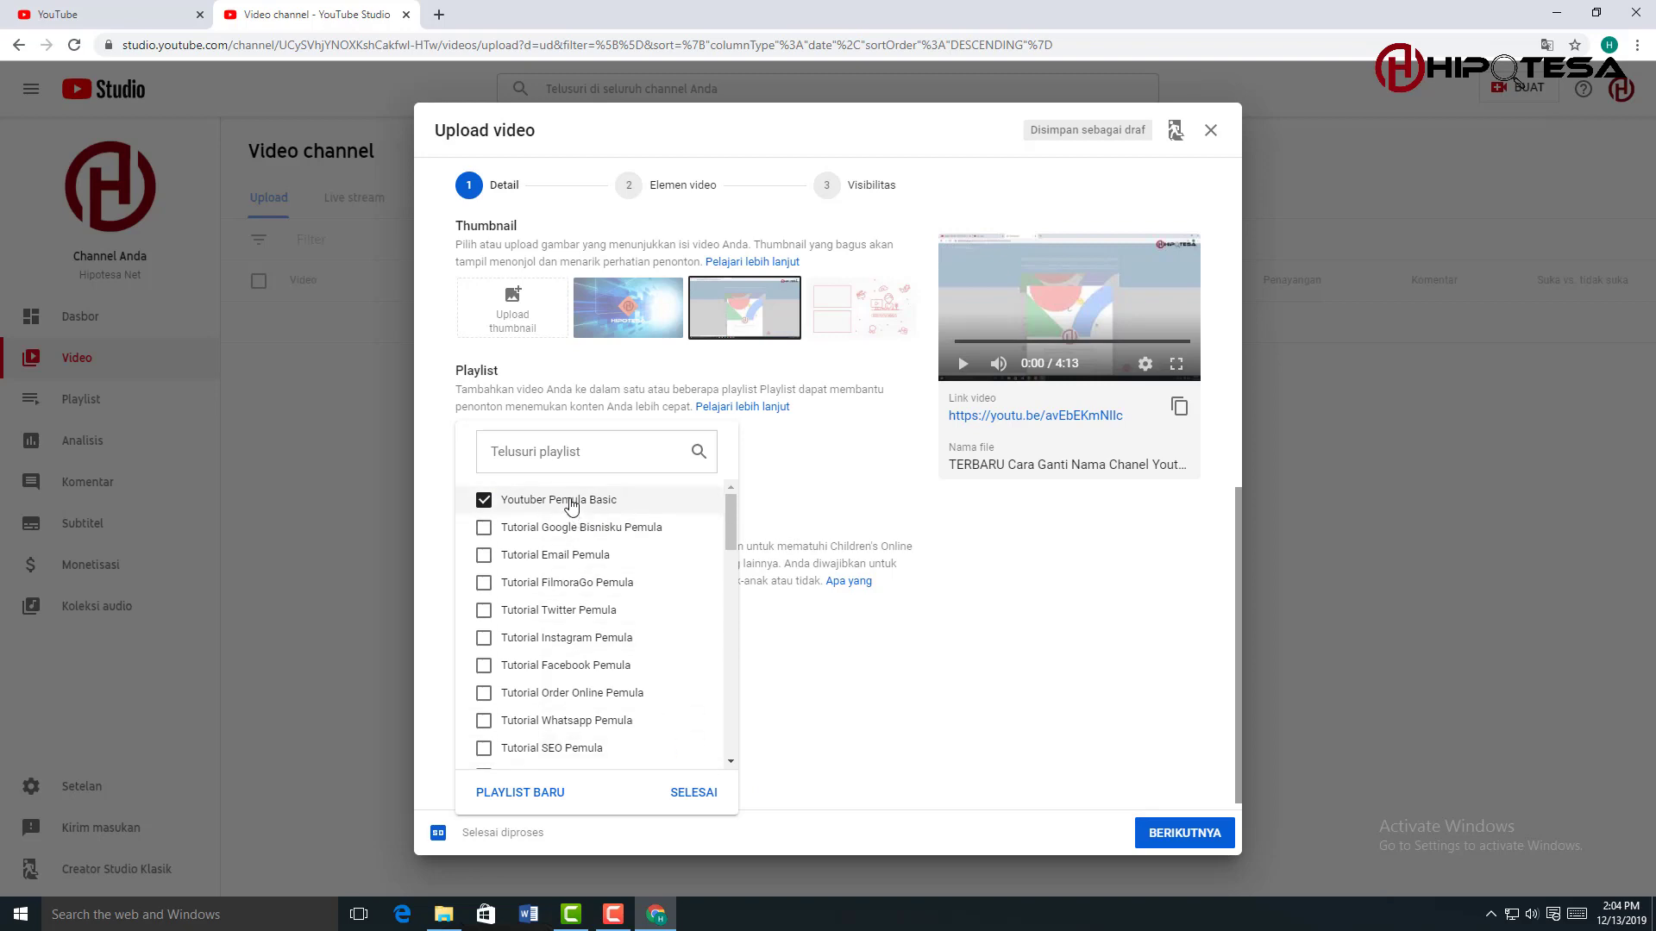
{"action": "left_click", "coordinate": [702, 794]}
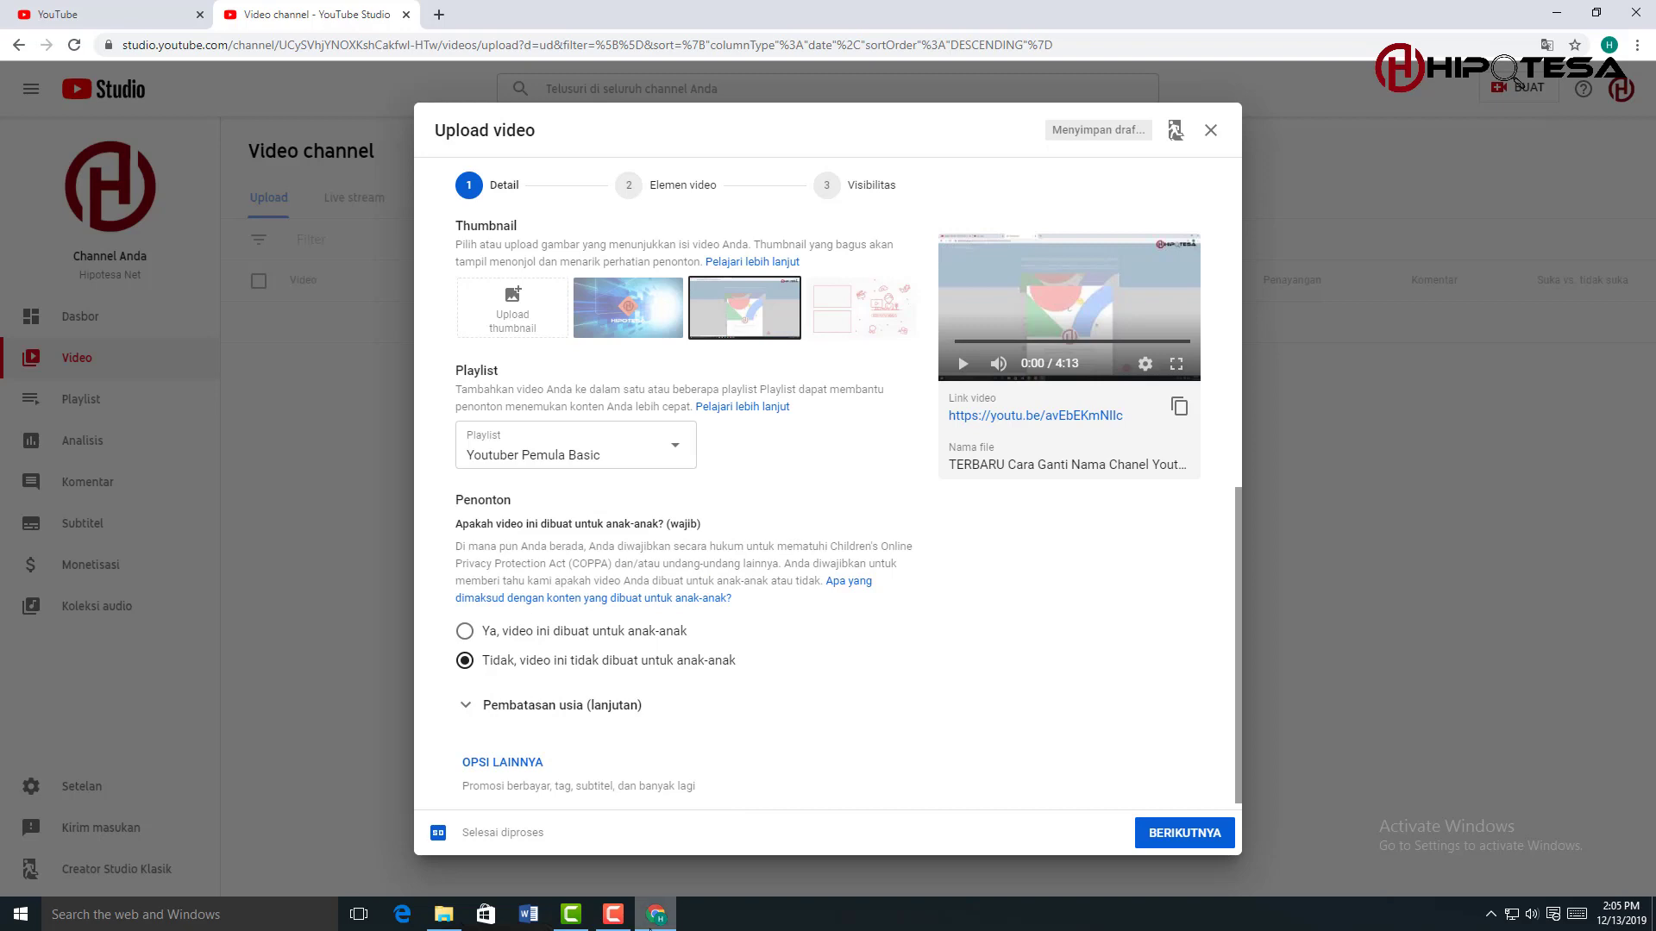
Step: Expand the age restriction options and set the audience to "Tidak, video ini tidak dibuat untuk anak-anak"
{"action": "left_click", "coordinate": [609, 709]}
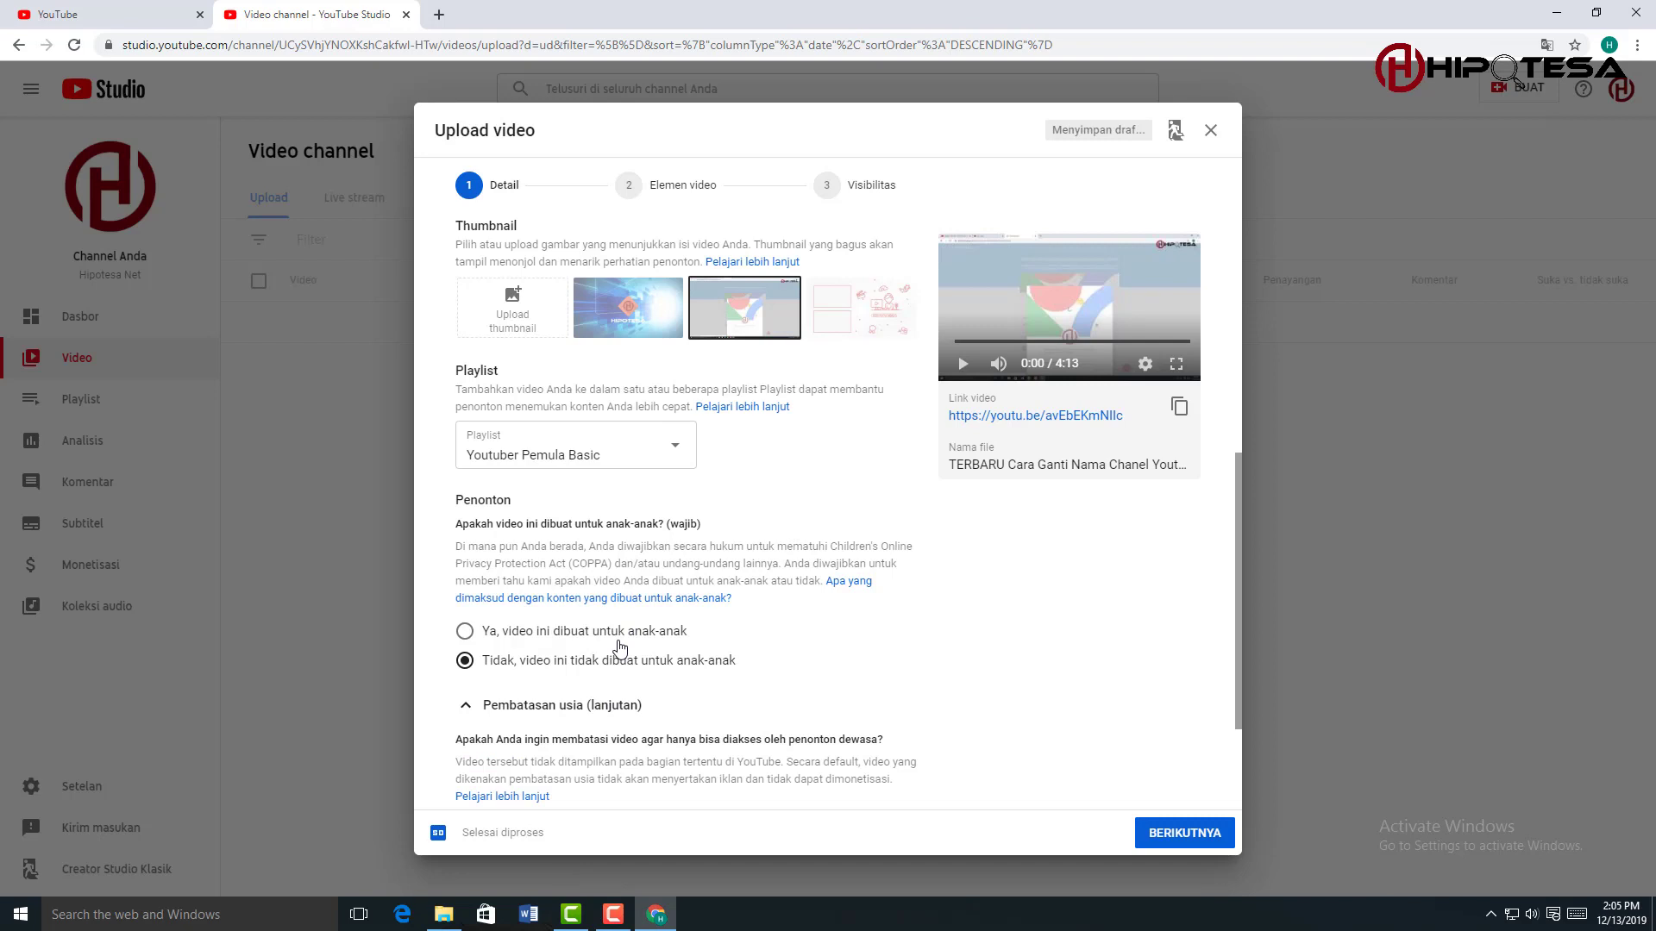
{"action": "left_click", "coordinate": [550, 638]}
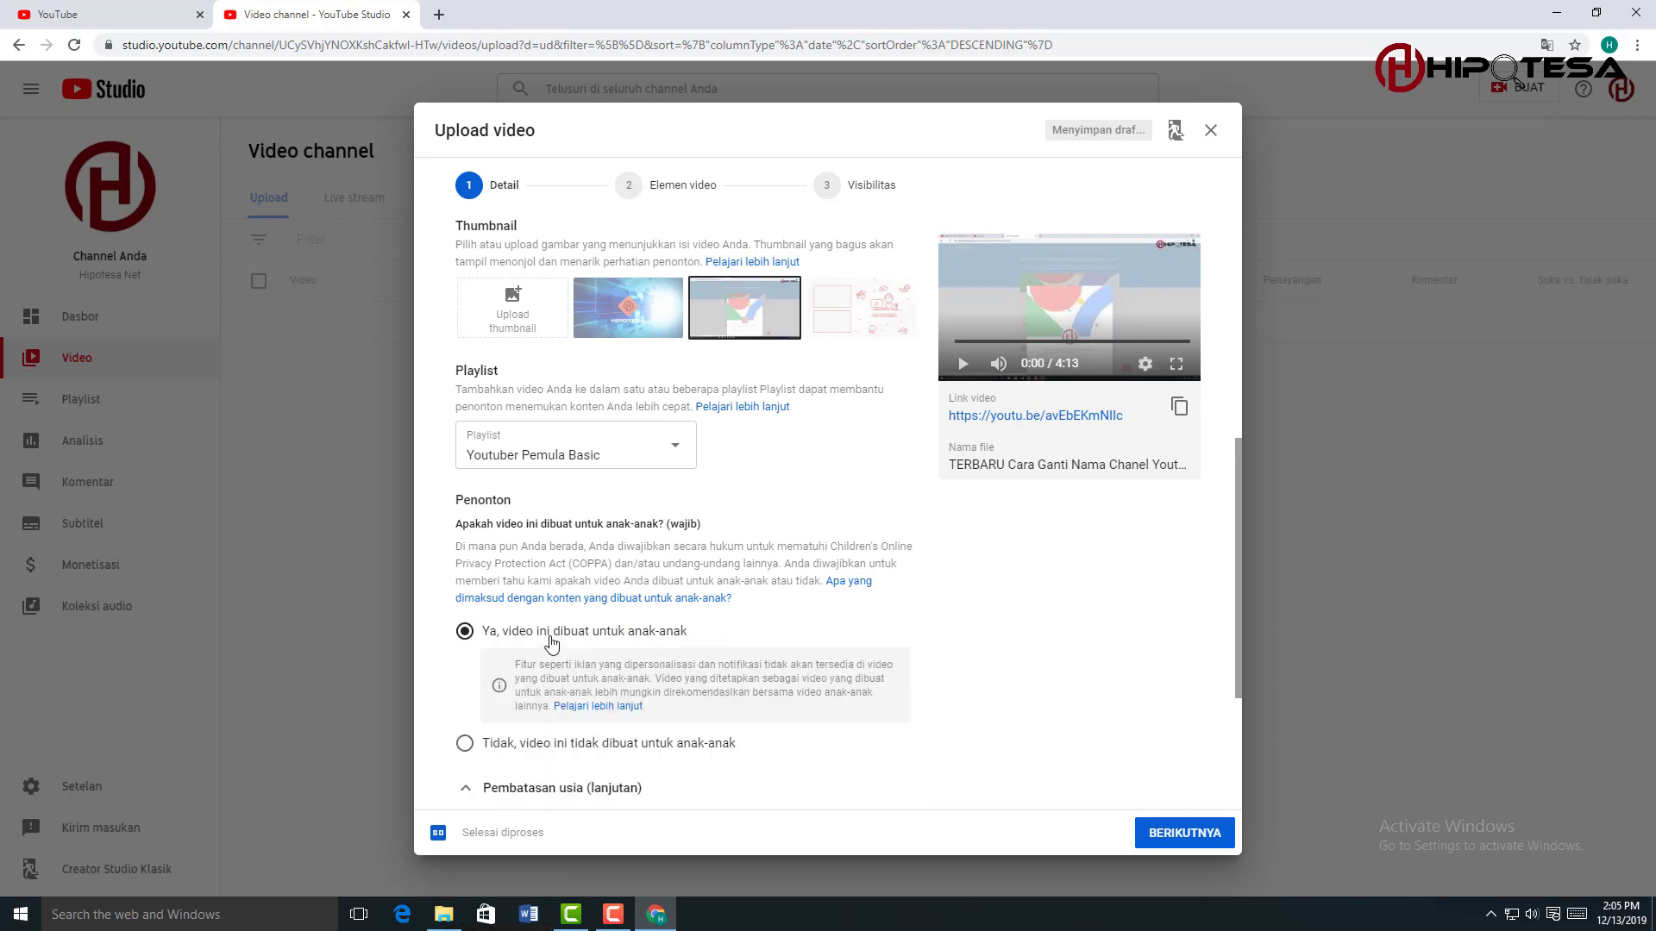
{"action": "left_click", "coordinate": [500, 744]}
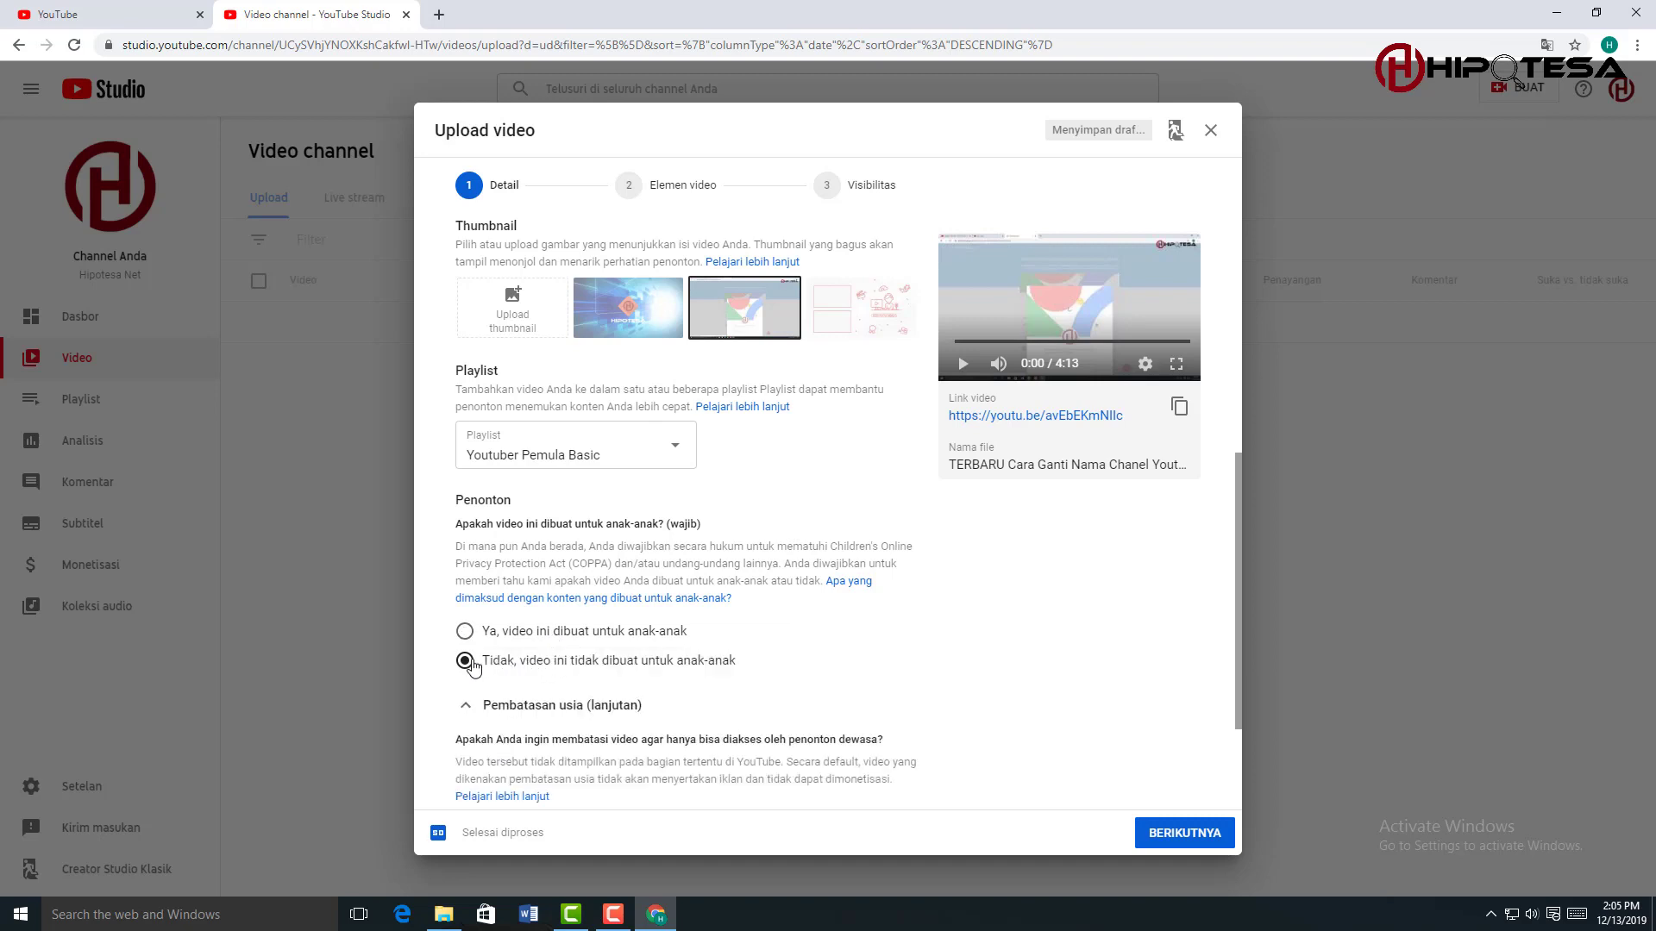
{"action": "scroll", "coordinate": [556, 668], "scroll_direction": "down", "scroll_amount": 1}
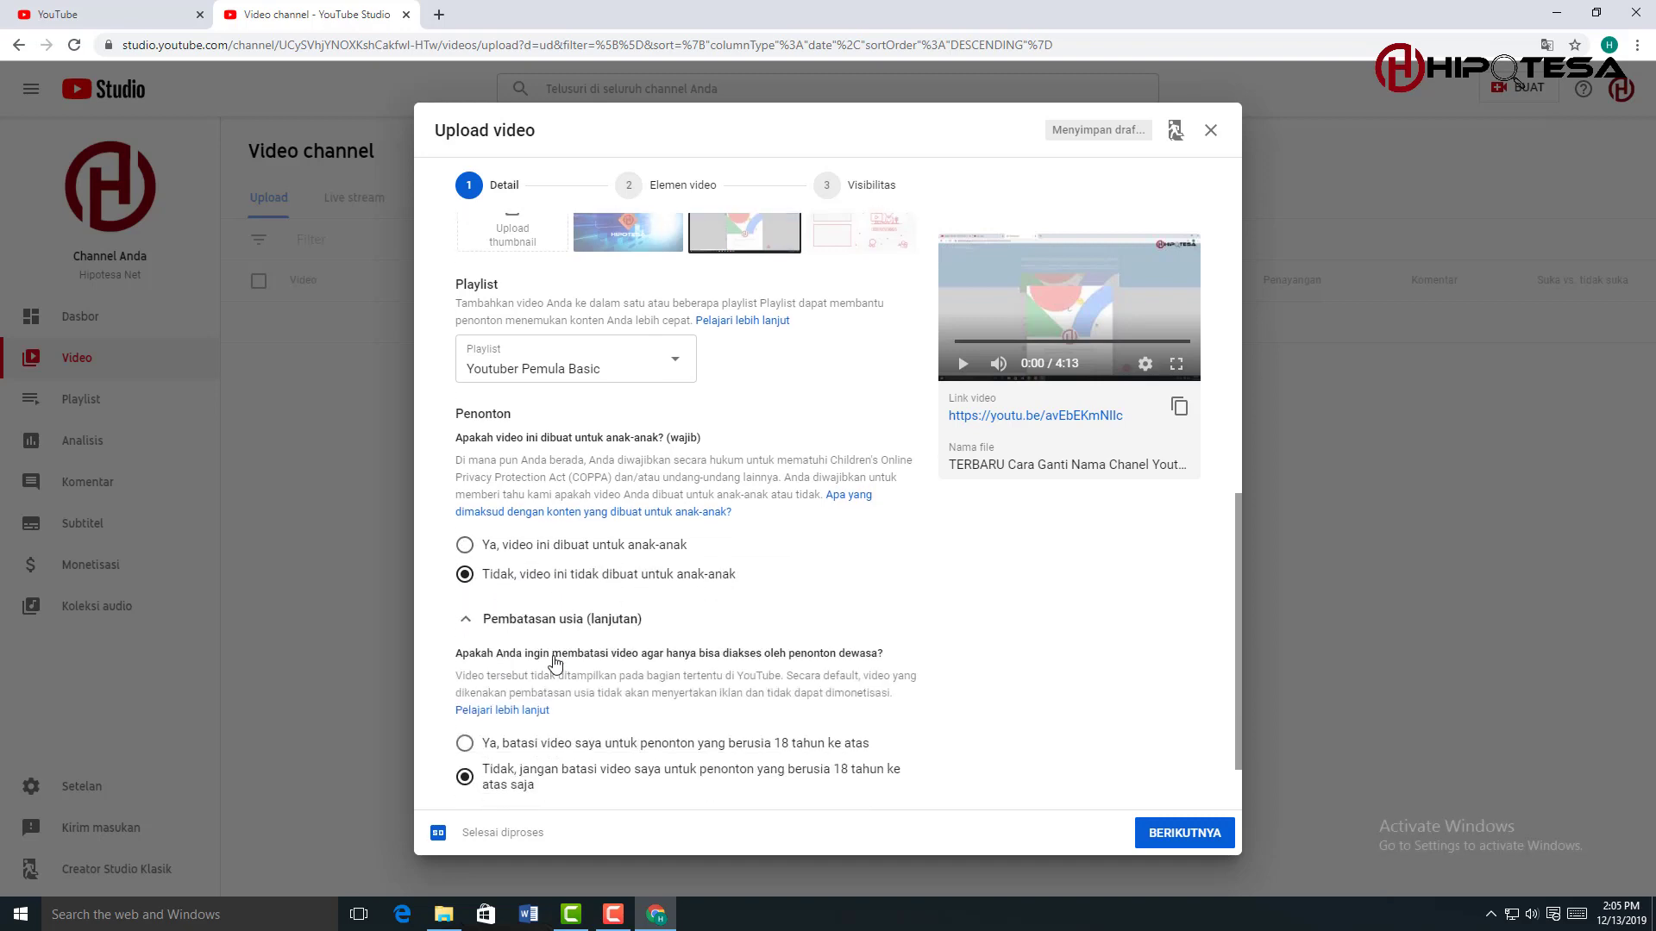
{"action": "scroll", "coordinate": [854, 591], "scroll_direction": "down", "scroll_amount": 1}
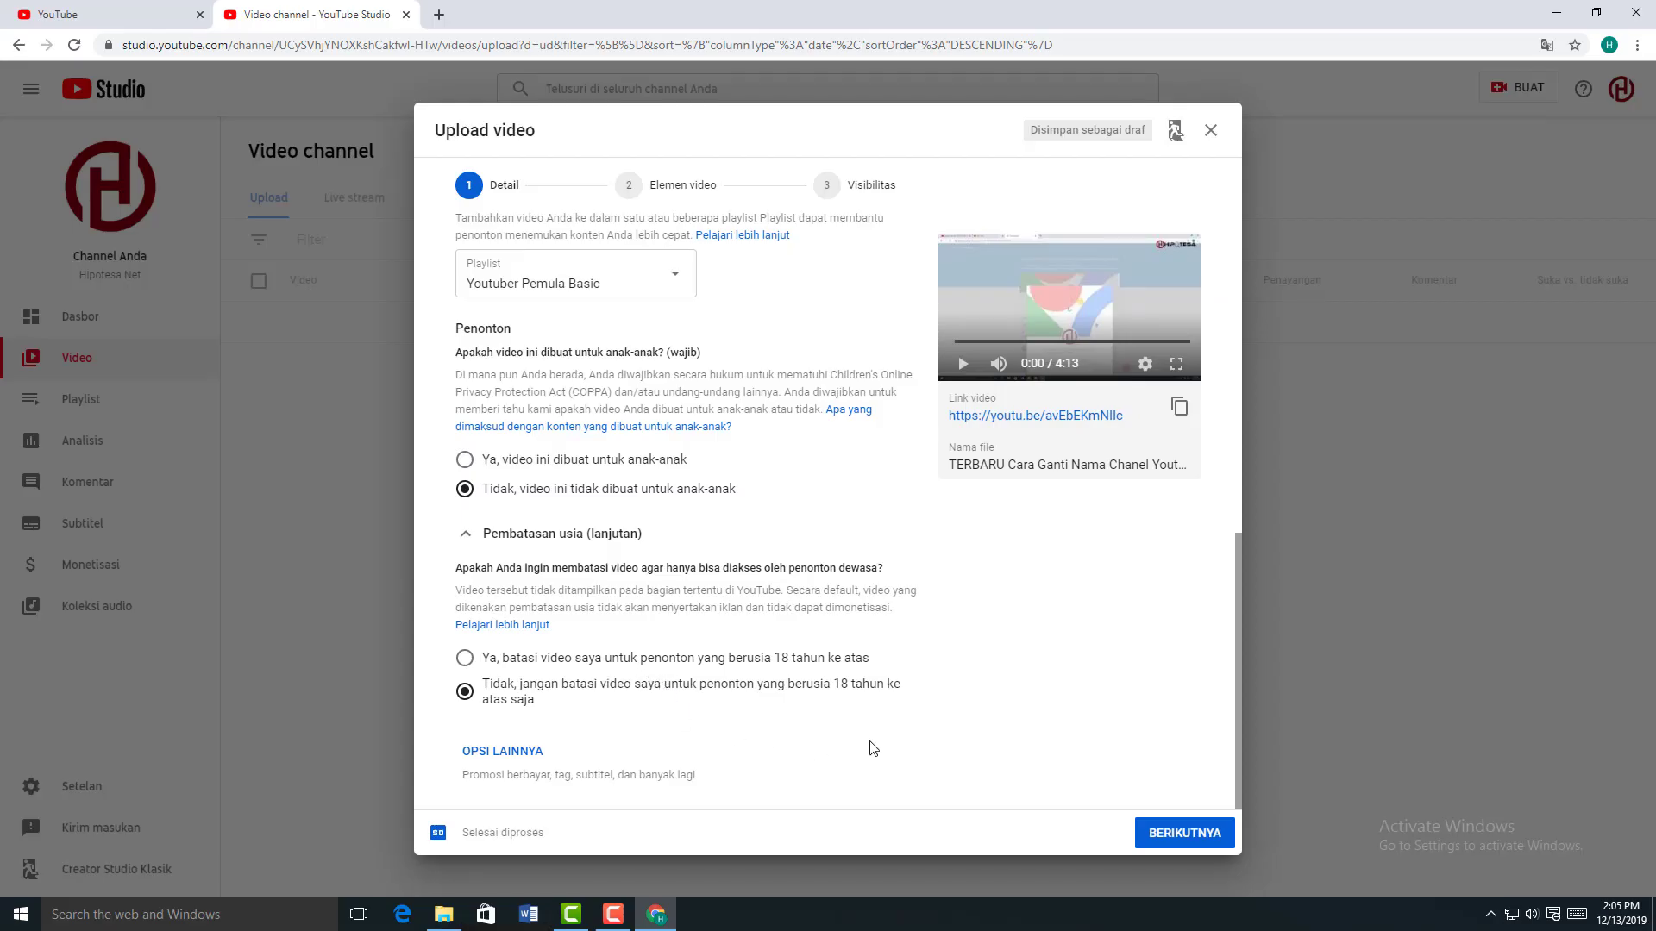
Step: Review the completed video details, continue to the video elements stage, and open the end screen editor
{"action": "scroll", "coordinate": [1052, 640], "scroll_direction": "up", "scroll_amount": 10}
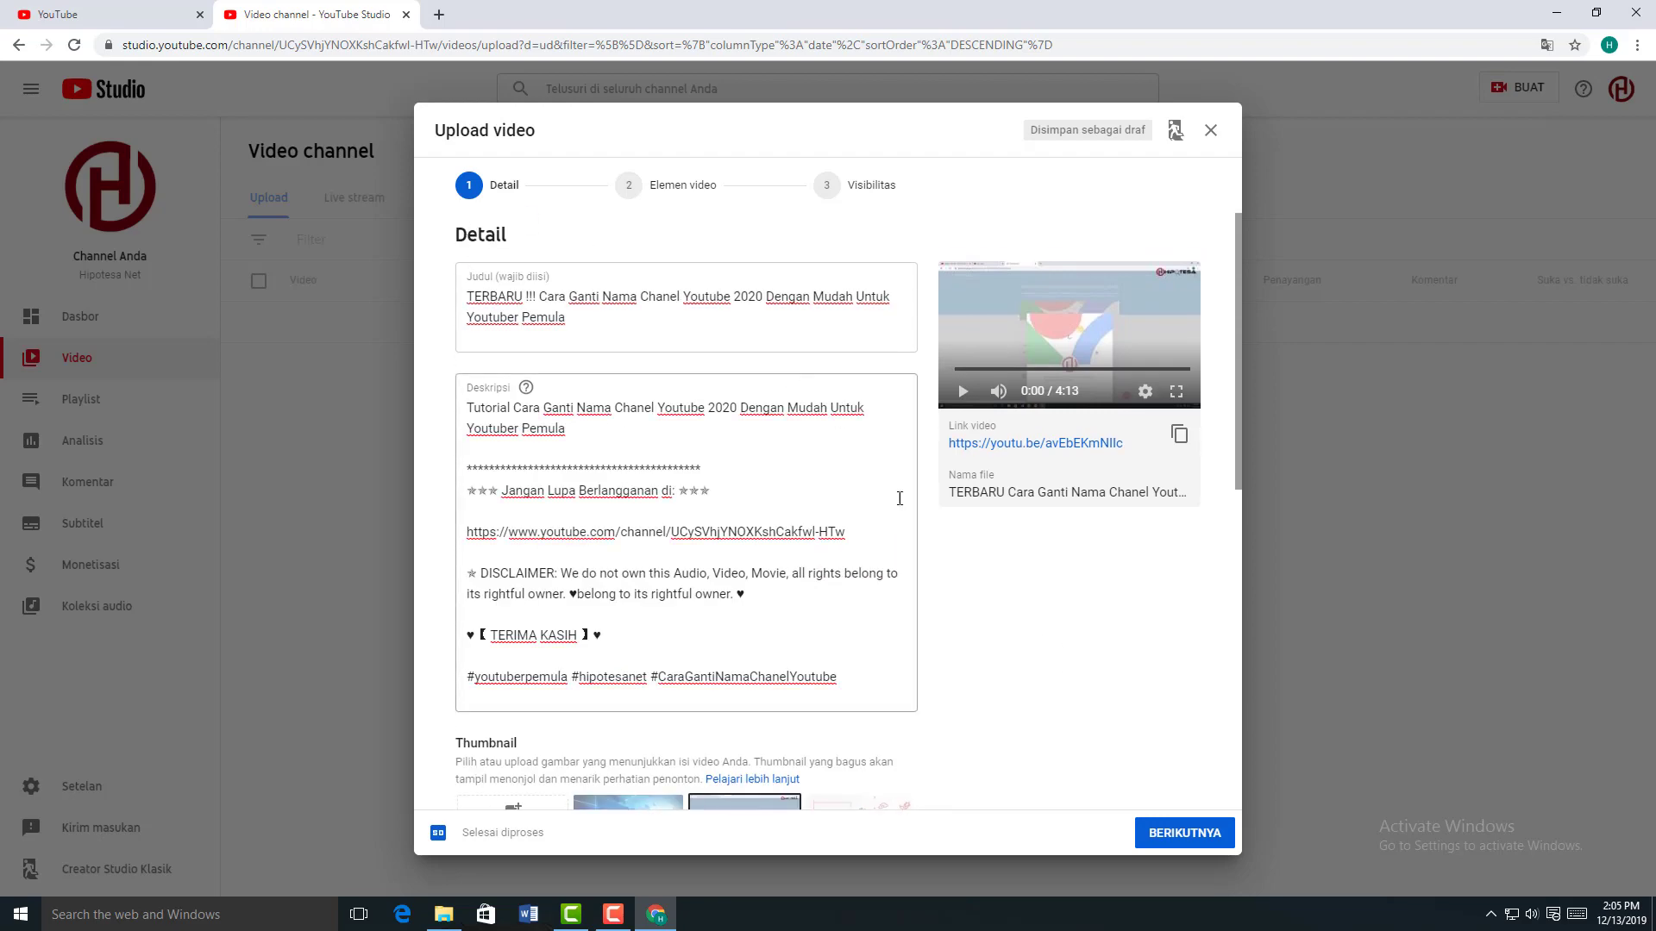
{"action": "scroll", "coordinate": [966, 556], "scroll_direction": "down", "scroll_amount": 10}
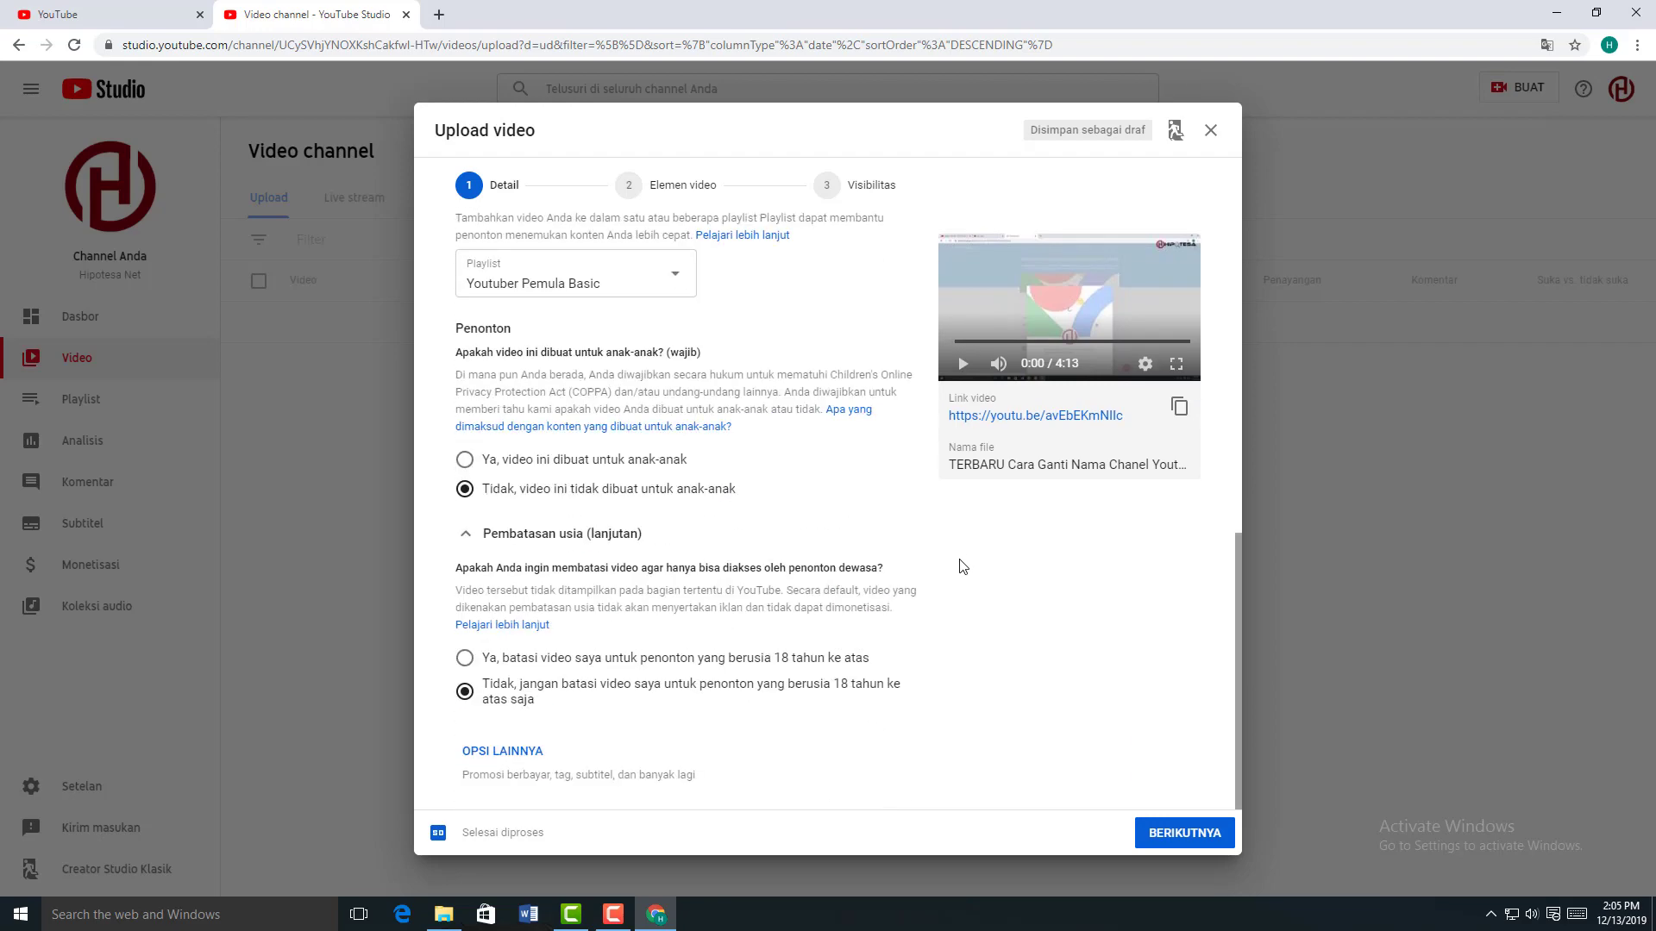
{"action": "left_click", "coordinate": [1172, 843]}
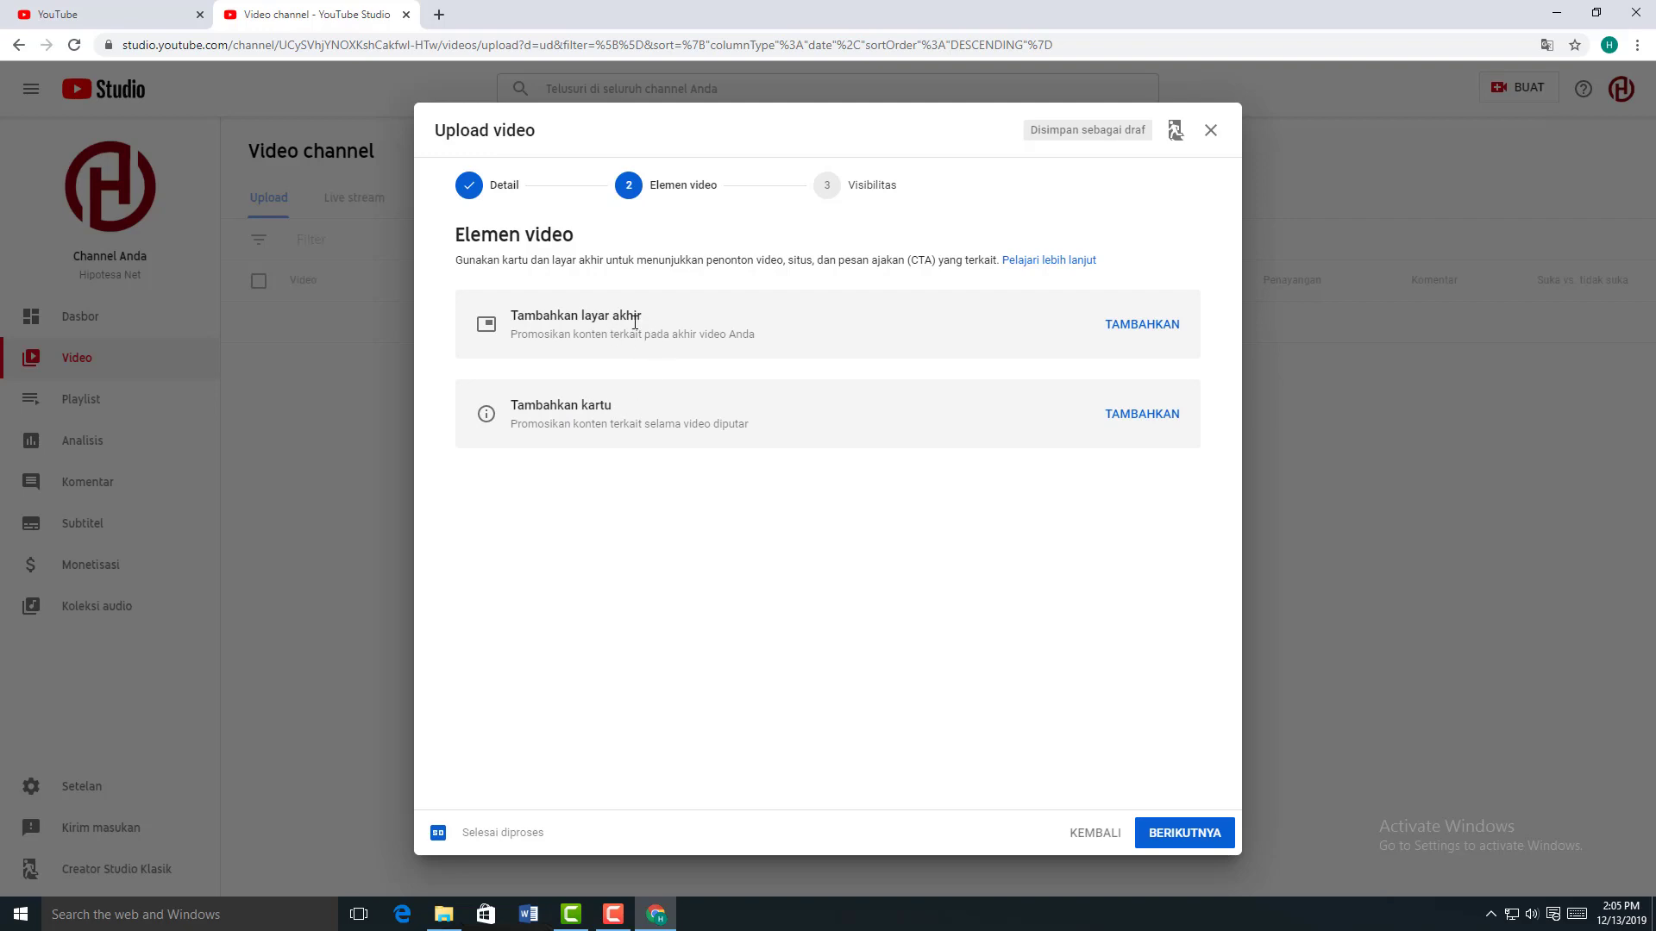
{"action": "left_click", "coordinate": [1163, 333]}
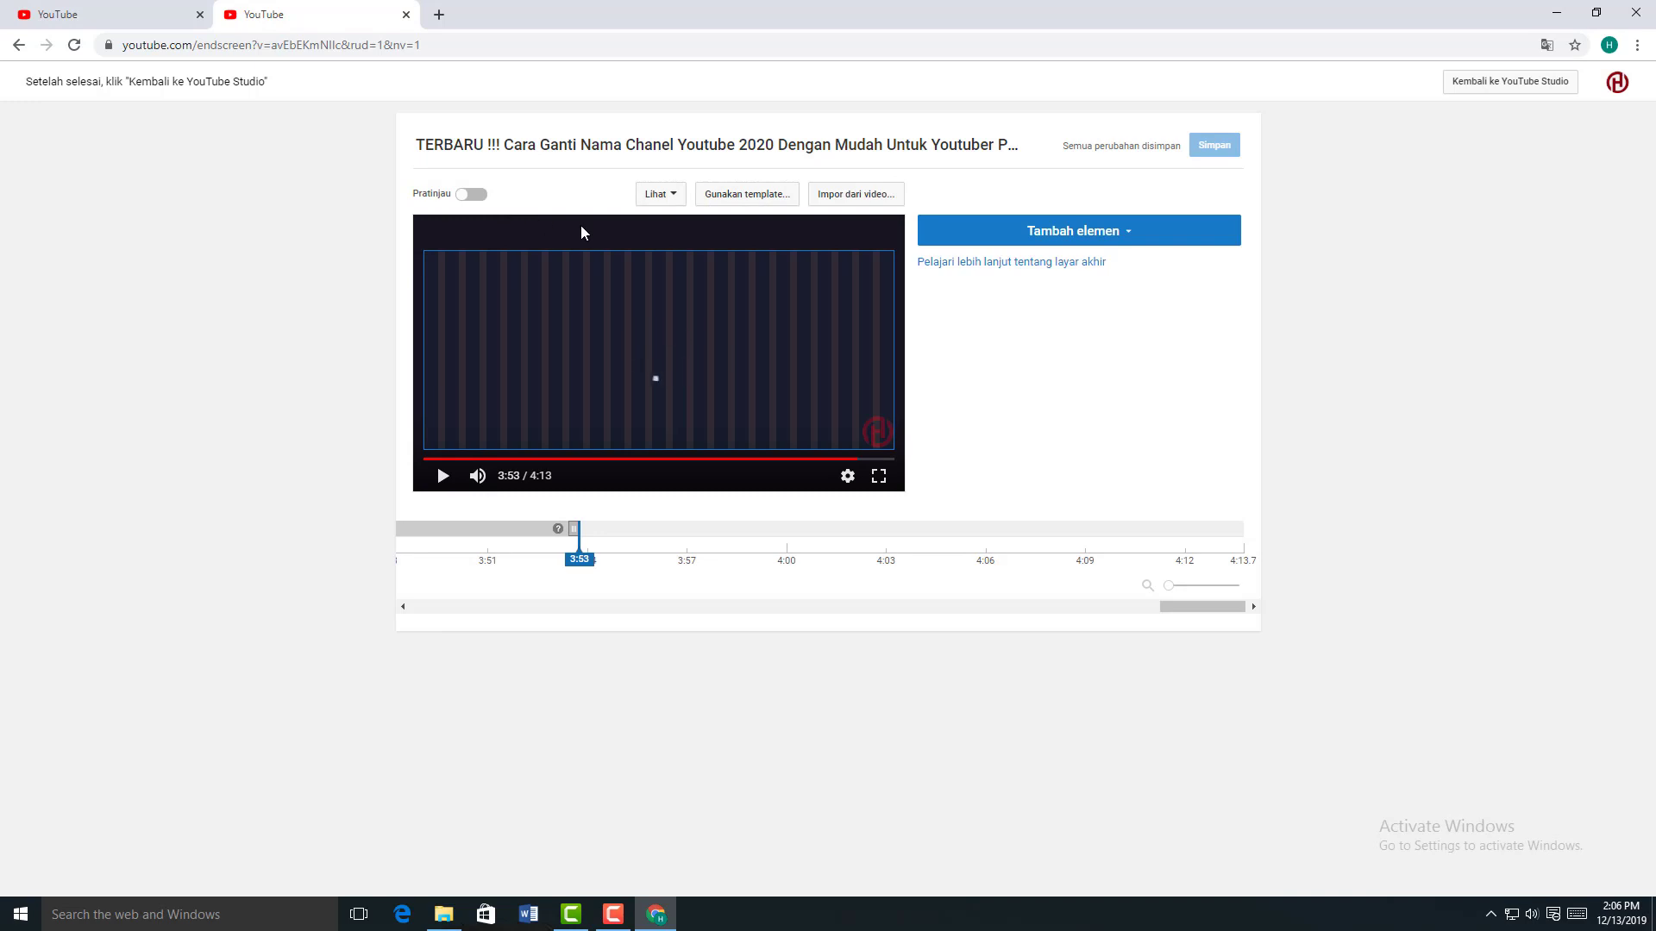
Step: Apply the 2 Video | 1 Subscribe end screen template with the subscribe circle left of two side-by-side videos at mid-height
{"action": "left_click", "coordinate": [748, 195]}
{"action": "scroll", "coordinate": [869, 457], "scroll_direction": "down", "scroll_amount": 3}
{"action": "scroll", "coordinate": [869, 458], "scroll_direction": "down", "scroll_amount": 5}
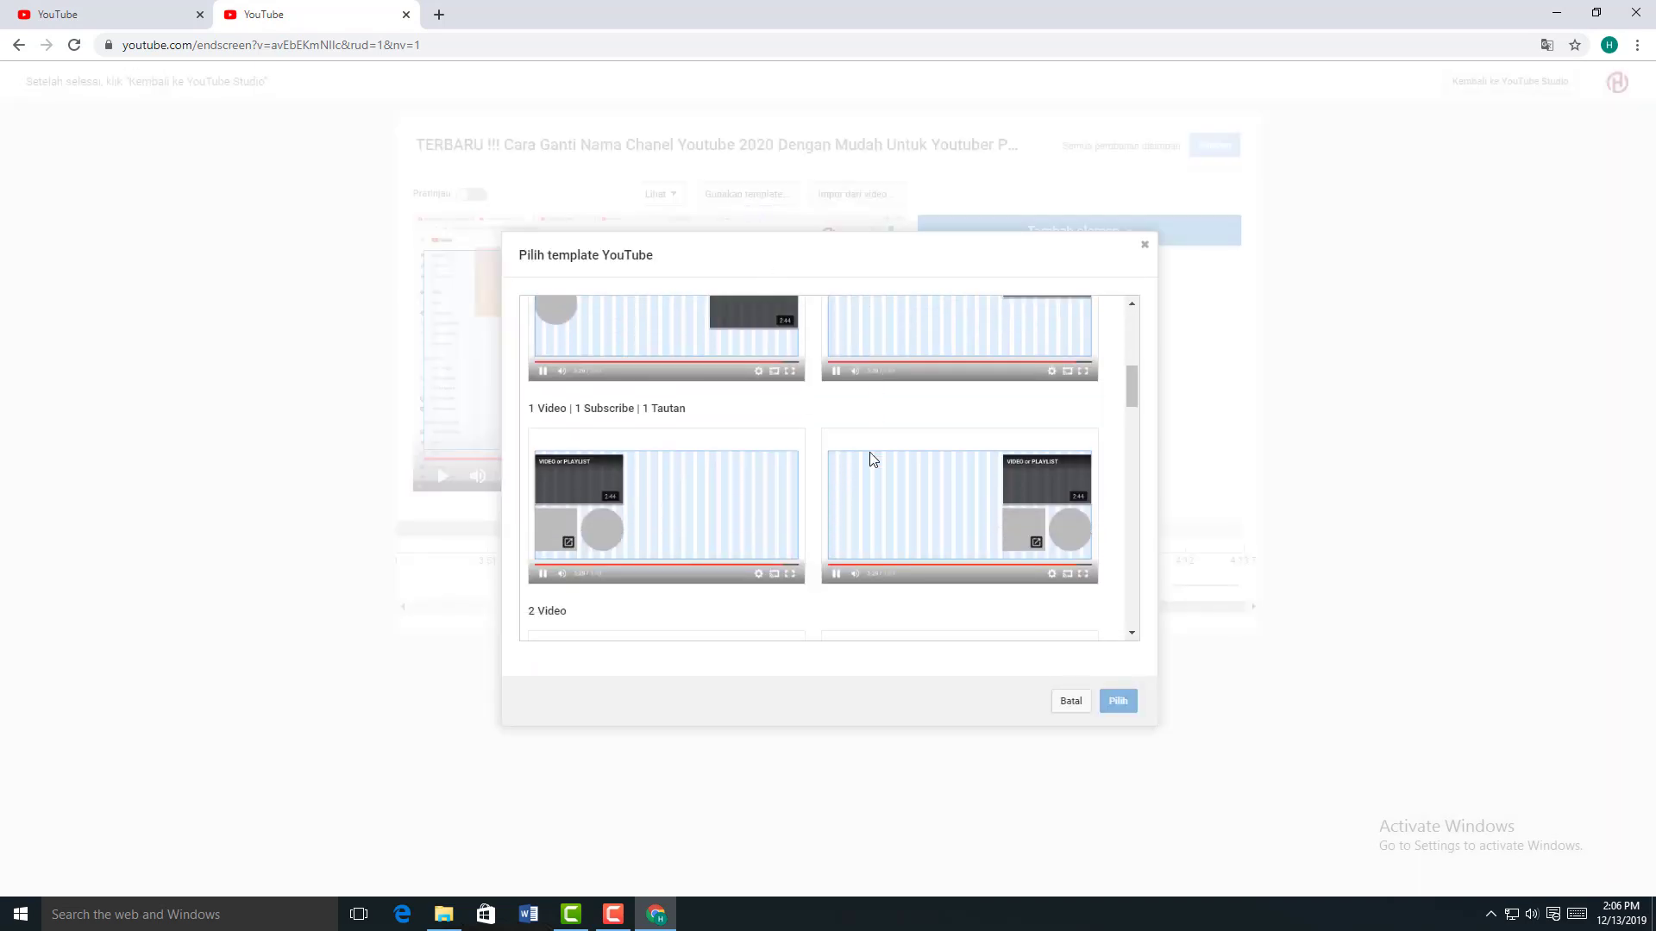
{"action": "scroll", "coordinate": [871, 454], "scroll_direction": "down", "scroll_amount": 1}
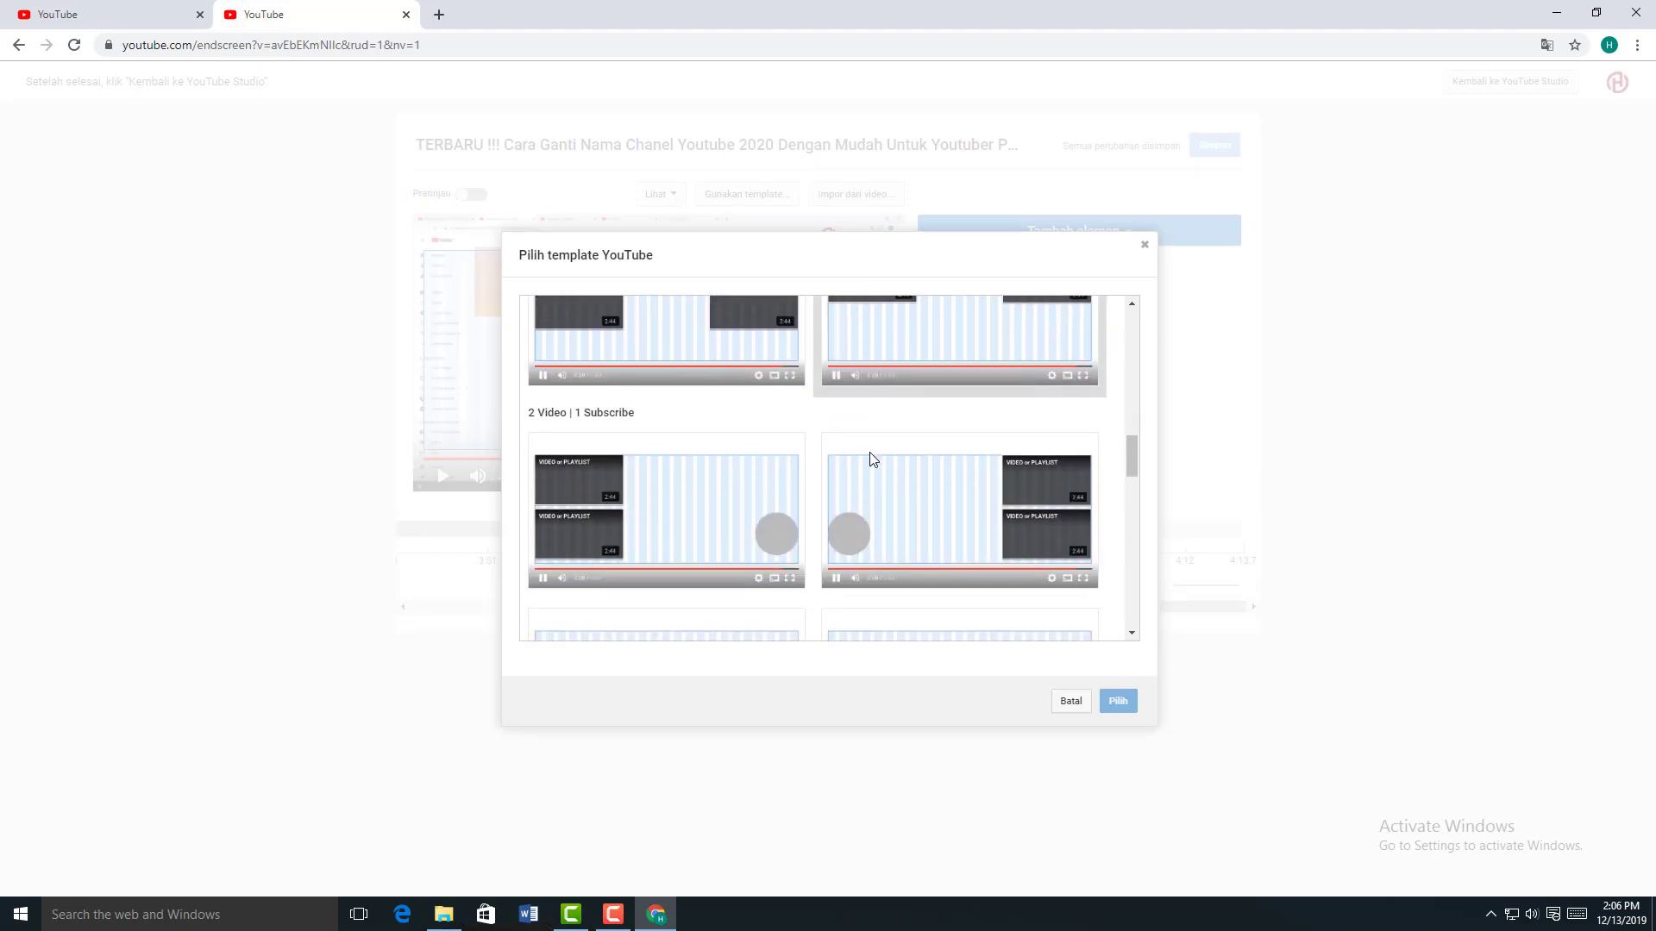
{"action": "scroll", "coordinate": [869, 509], "scroll_direction": "down", "scroll_amount": 4}
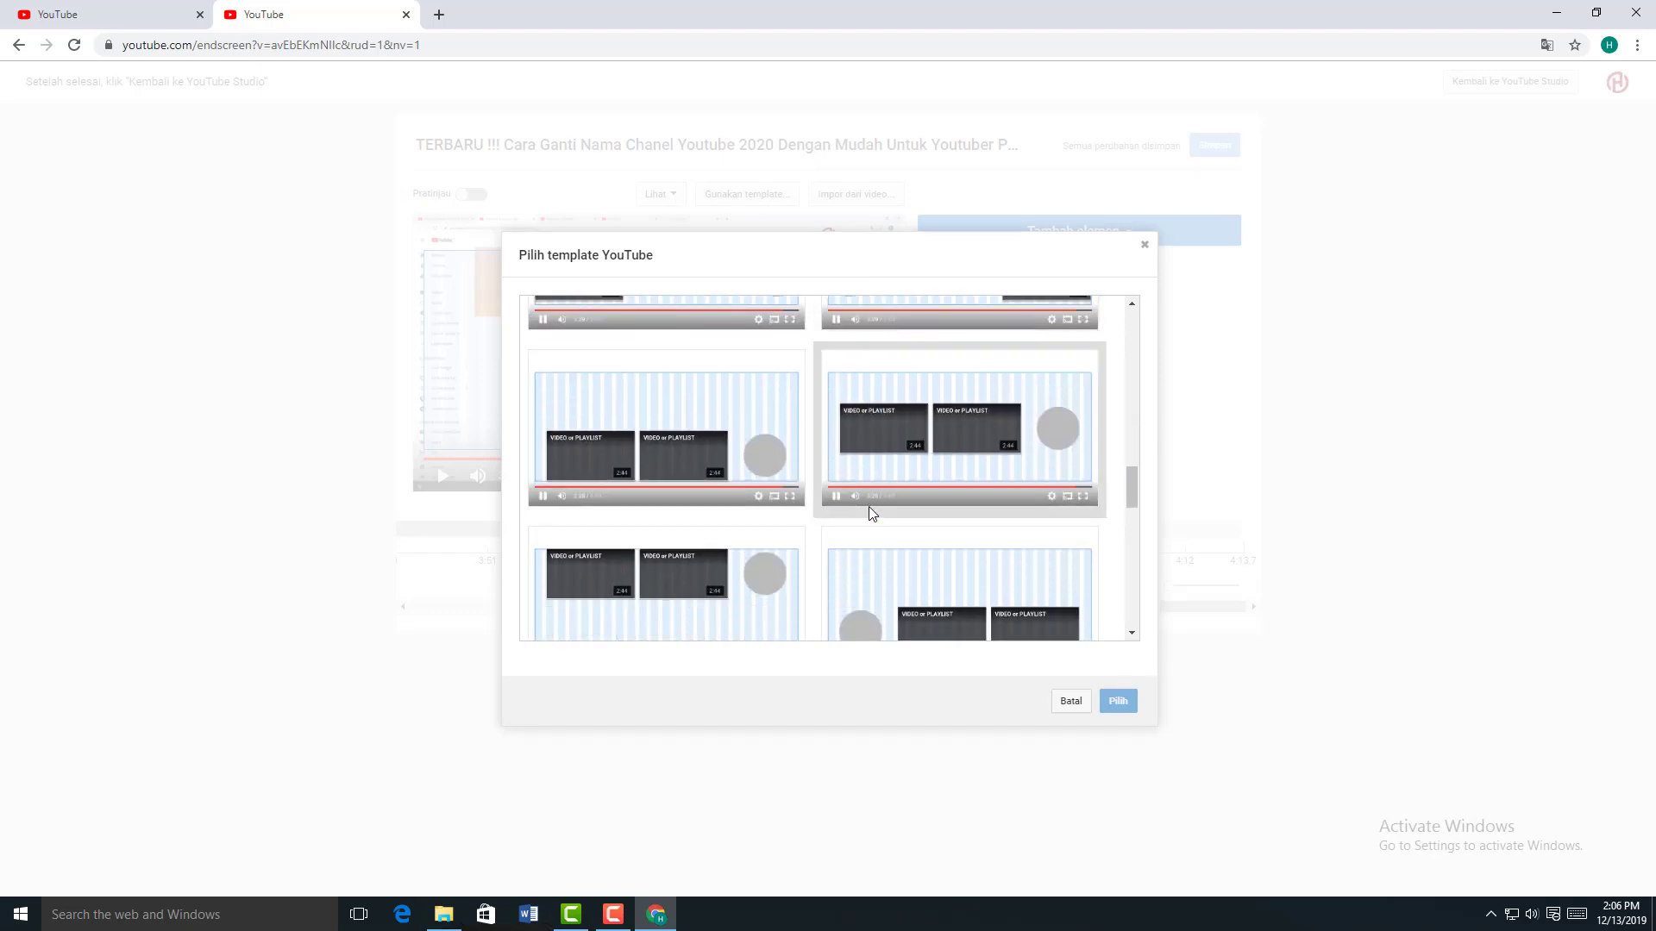
{"action": "scroll", "coordinate": [869, 512], "scroll_direction": "down", "scroll_amount": 3}
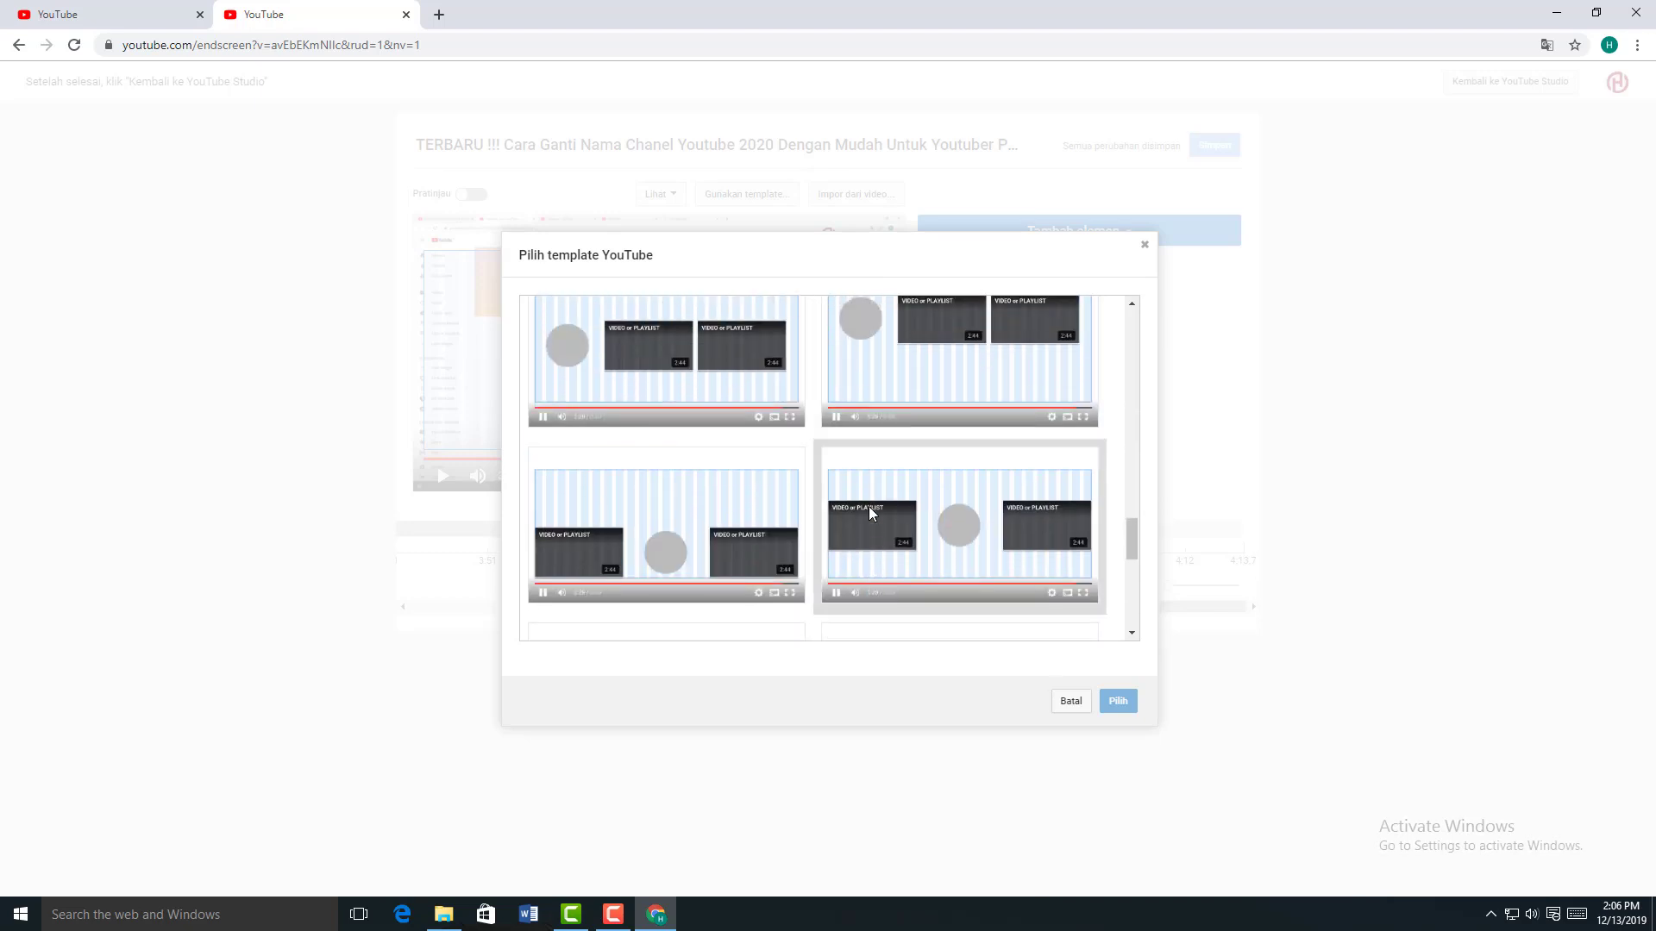
{"action": "left_click", "coordinate": [688, 358]}
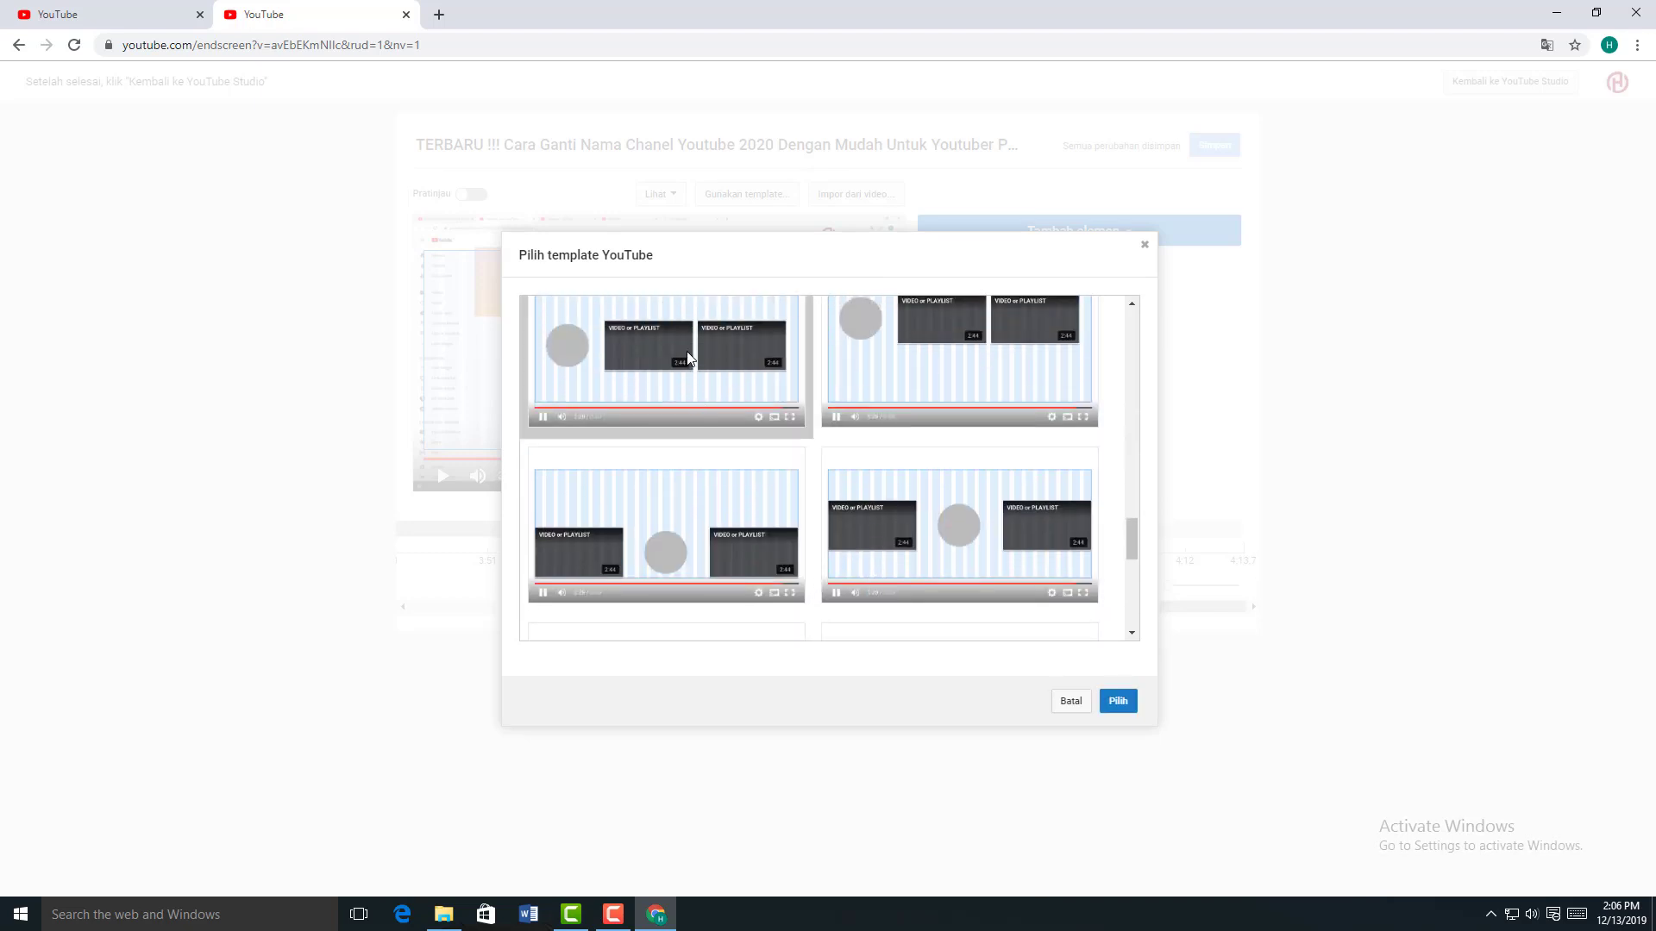
{"action": "left_click", "coordinate": [1119, 703]}
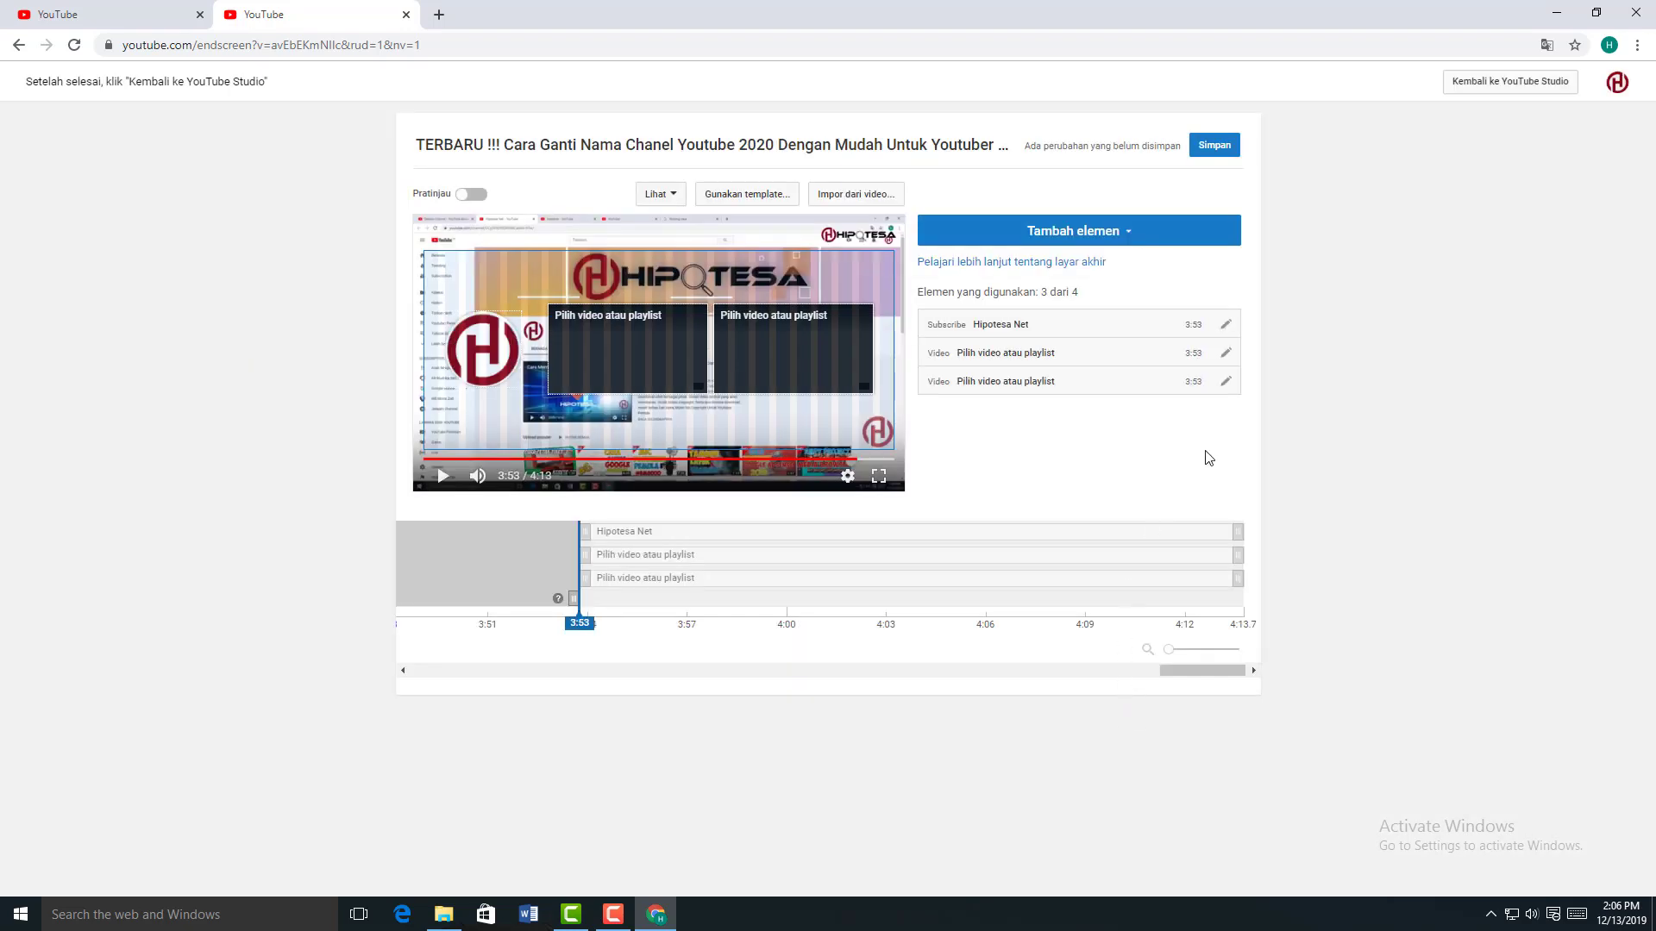
Step: Assign the upload "Custom URL - Bagaimana Mengganti Channel URL YouTube Terbaru Untuk Youtuber Pemula" to the left end screen video element
{"action": "left_click", "coordinate": [1227, 355]}
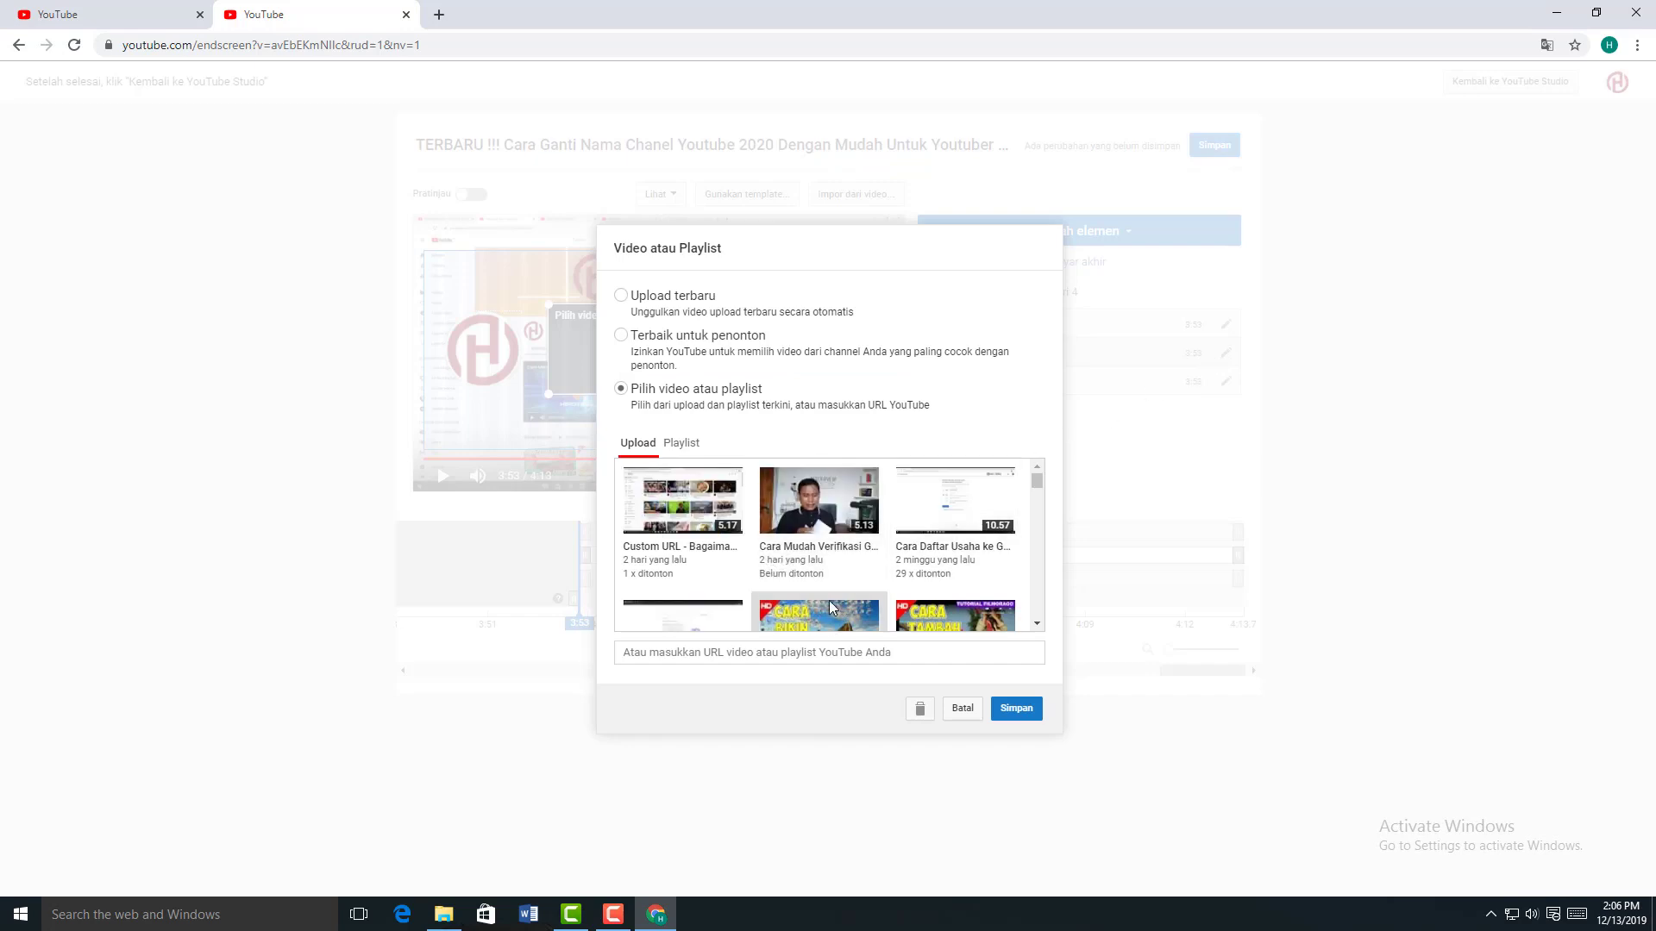
{"action": "left_click", "coordinate": [740, 527]}
{"action": "left_click", "coordinate": [1016, 710]}
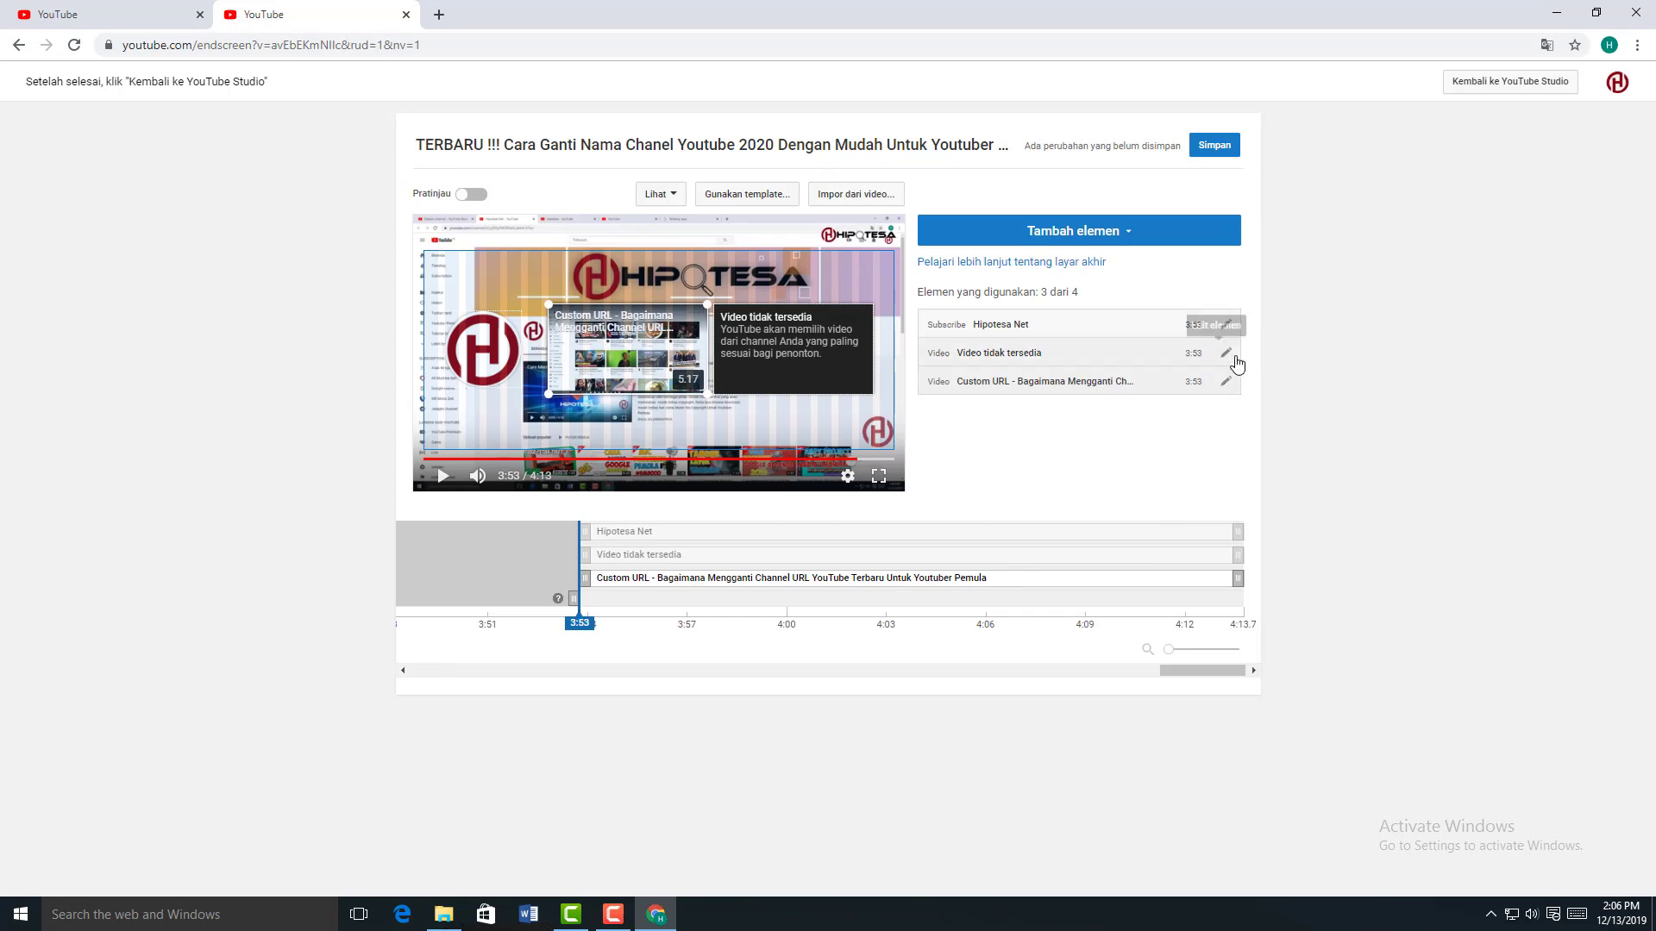
Step: Assign the upload "Cara Daftar Usaha ke Google Bisnisku - Tutorial Google Bisnis Pemula" to the right end screen video element
{"action": "left_click", "coordinate": [1228, 356]}
{"action": "left_click", "coordinate": [924, 536]}
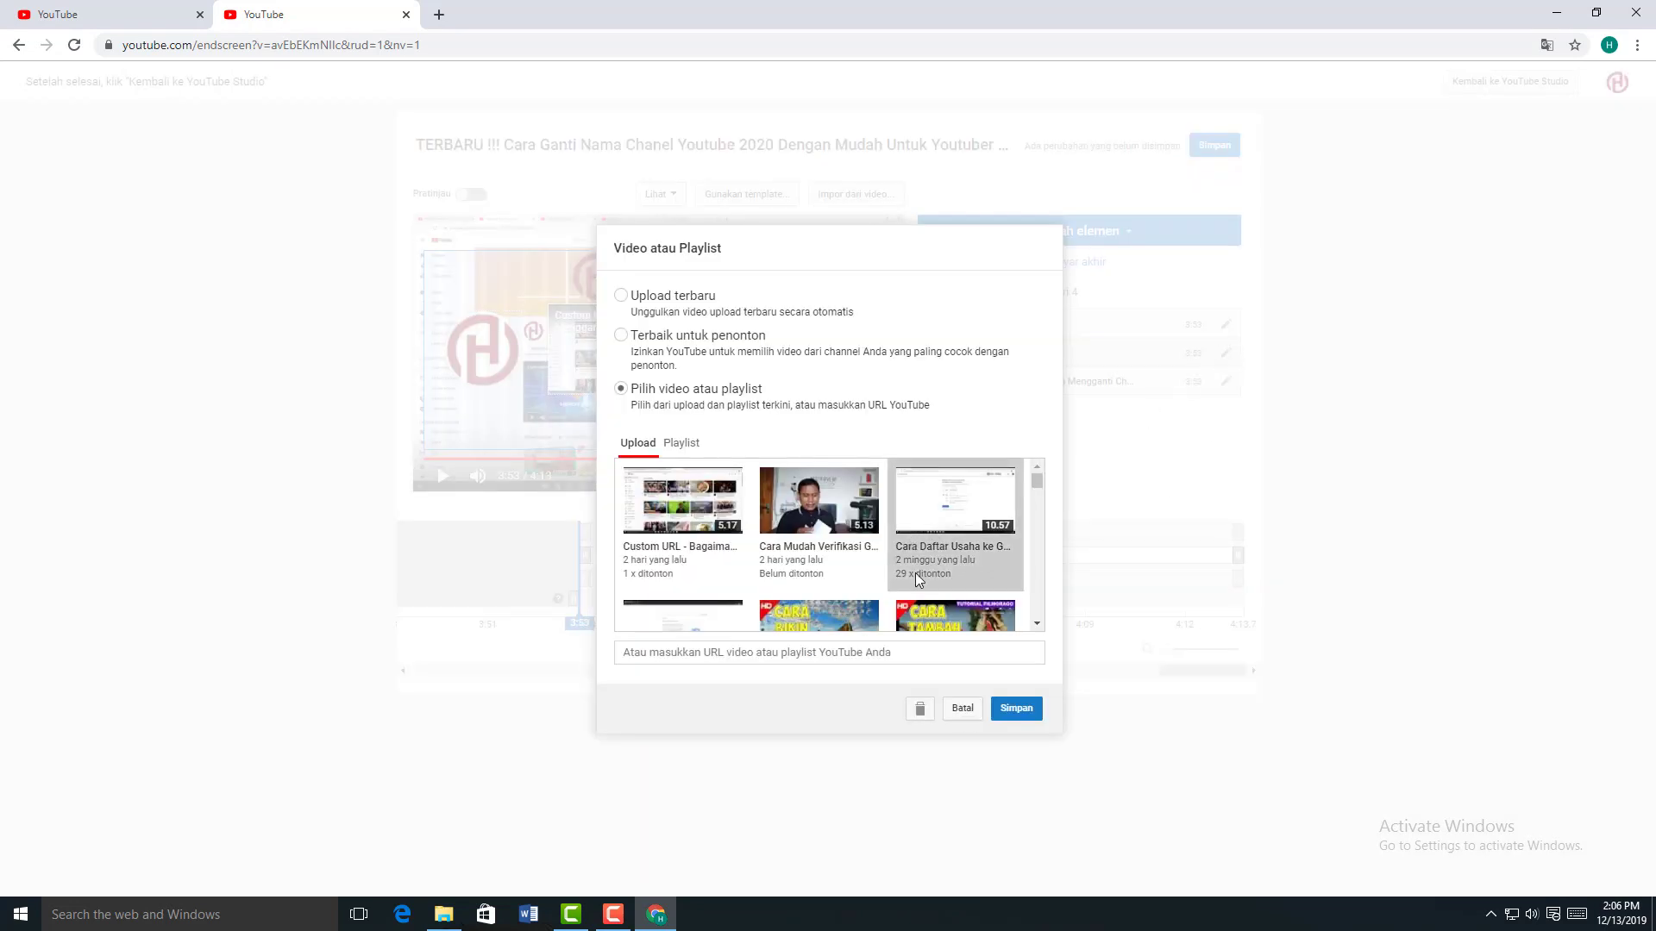
{"action": "left_click", "coordinate": [1028, 710]}
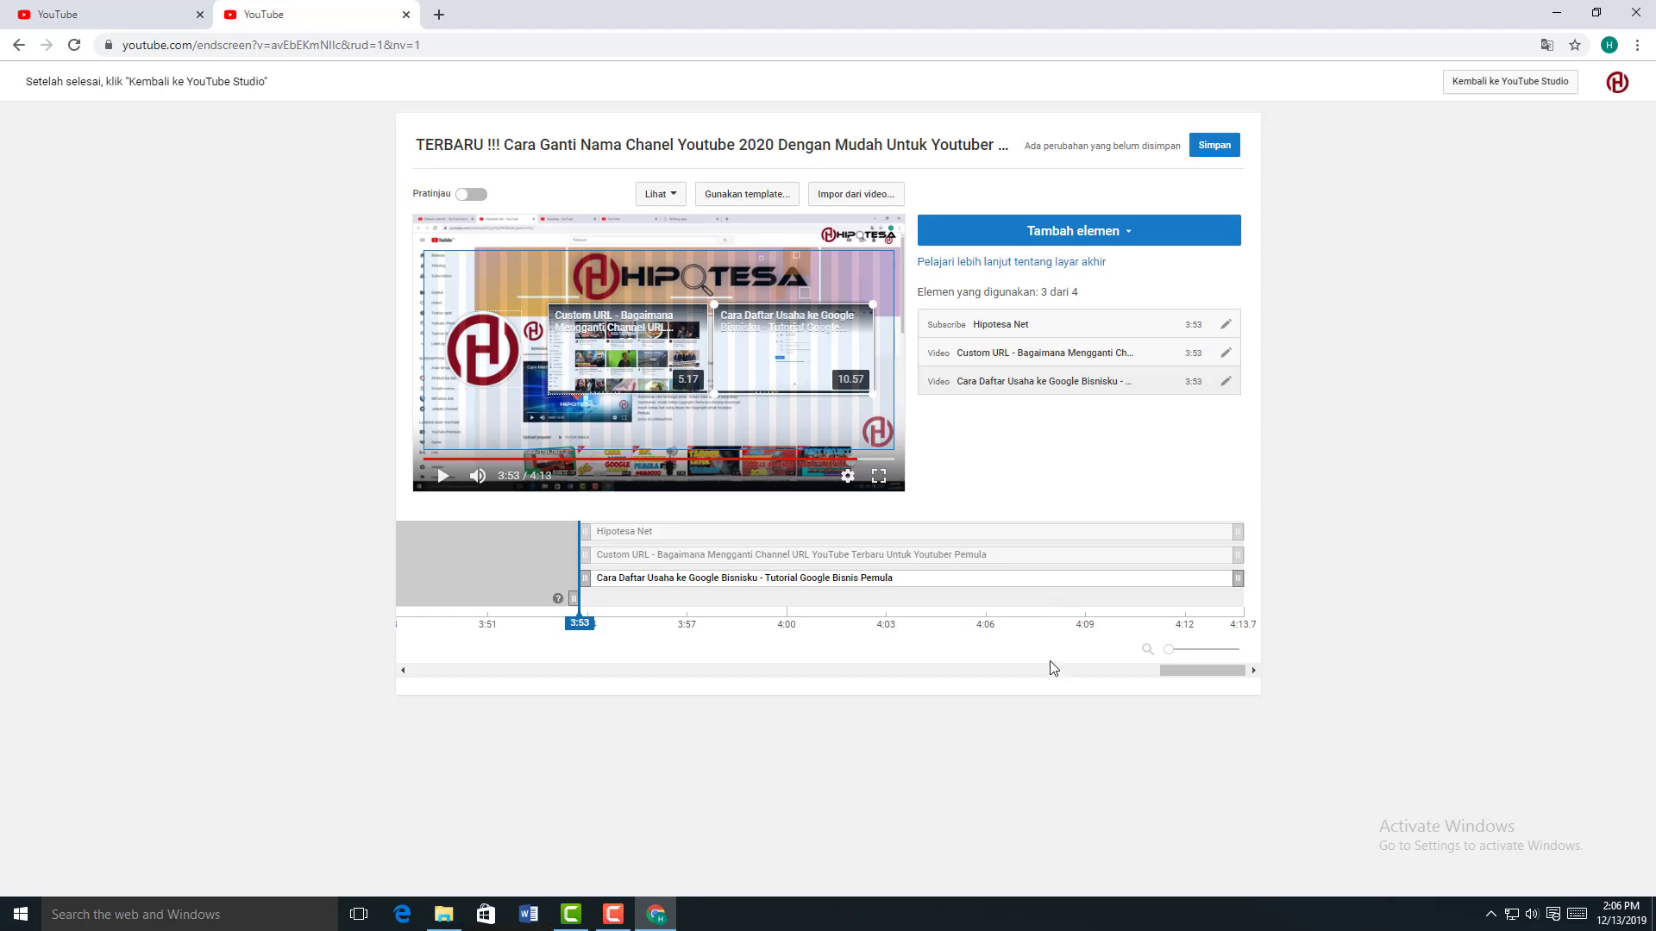
Step: Check the subscribe element on the end screen timeline and save the end screen
{"action": "left_click", "coordinate": [779, 530]}
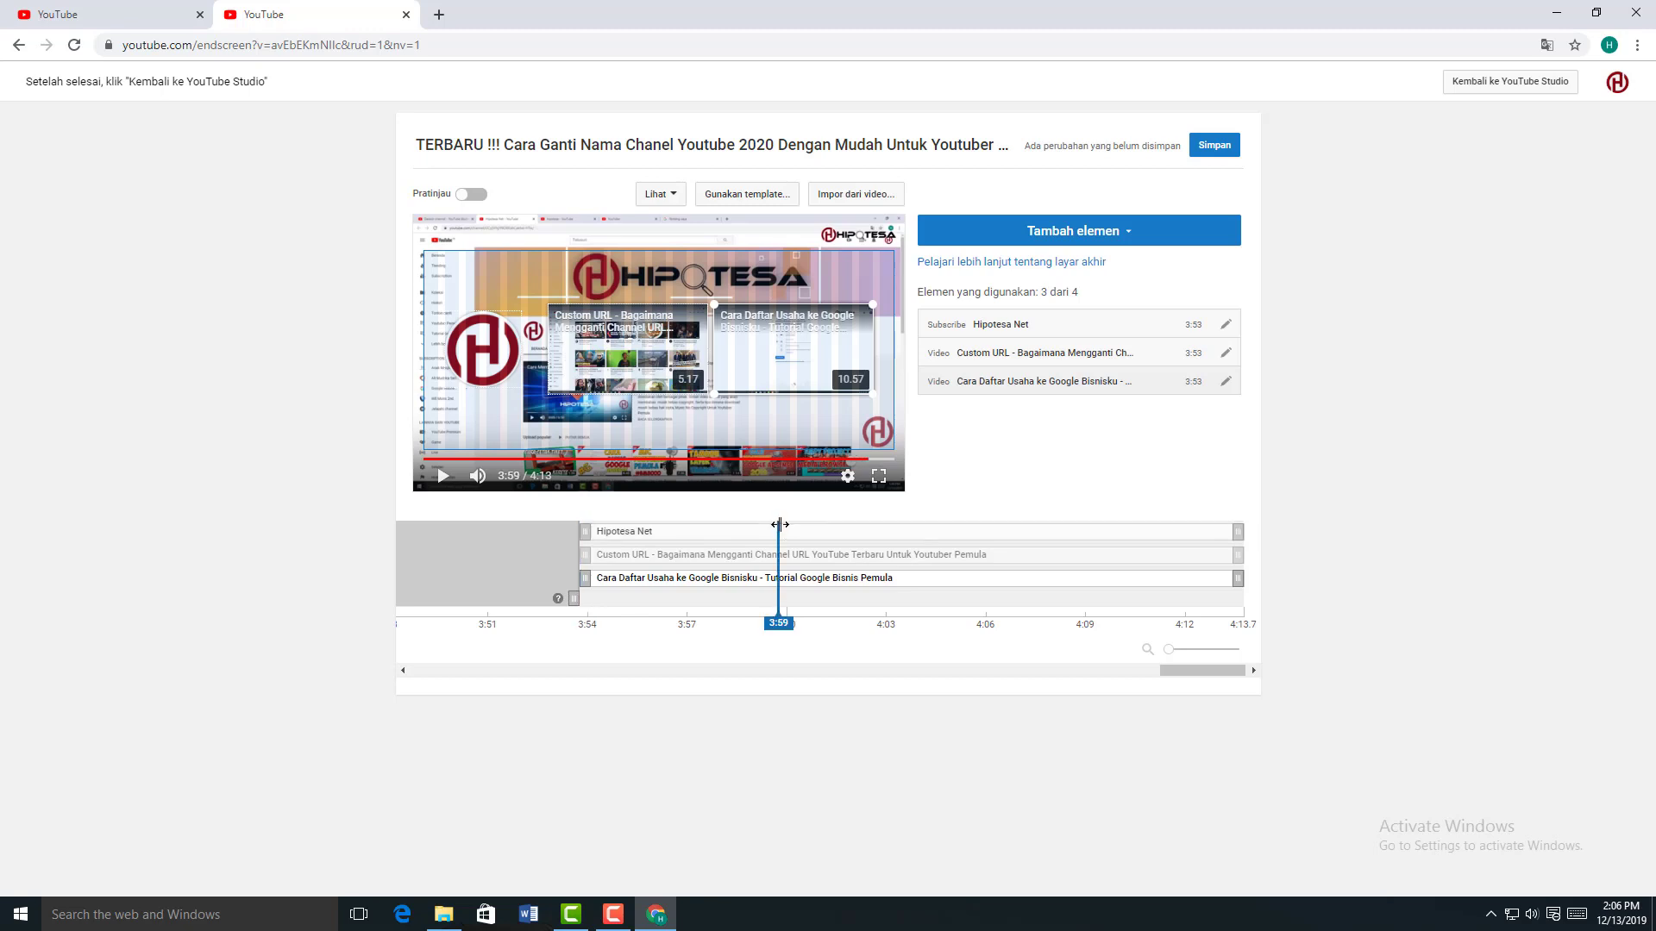
{"action": "left_click", "coordinate": [917, 535]}
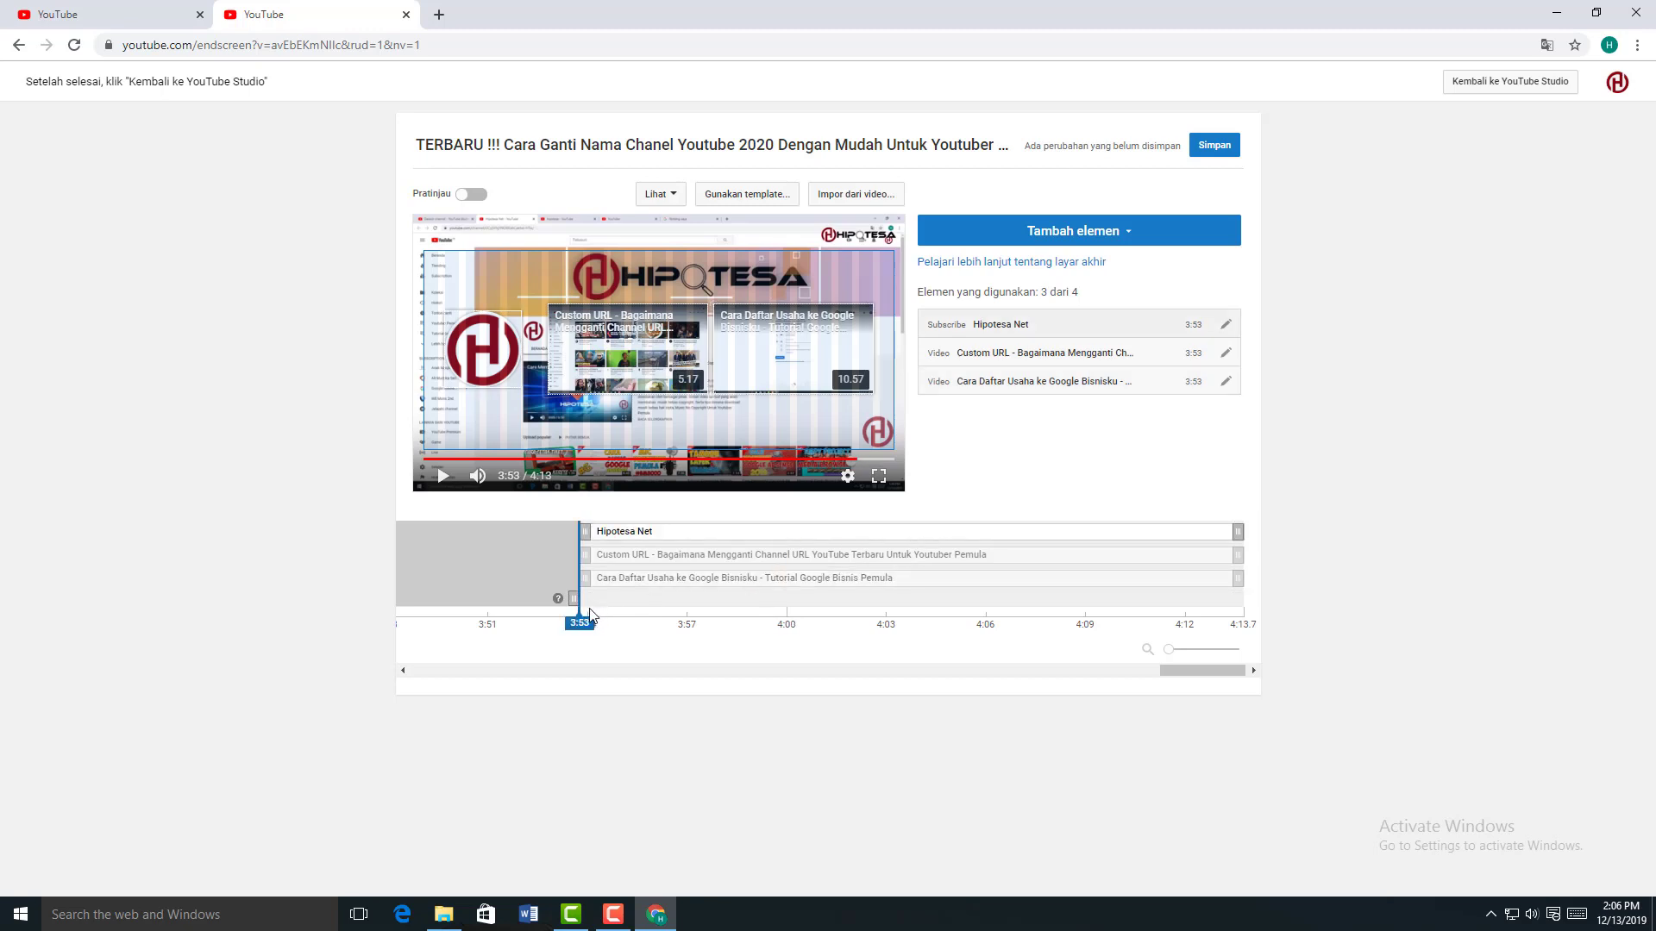
{"action": "left_click", "coordinate": [1214, 147]}
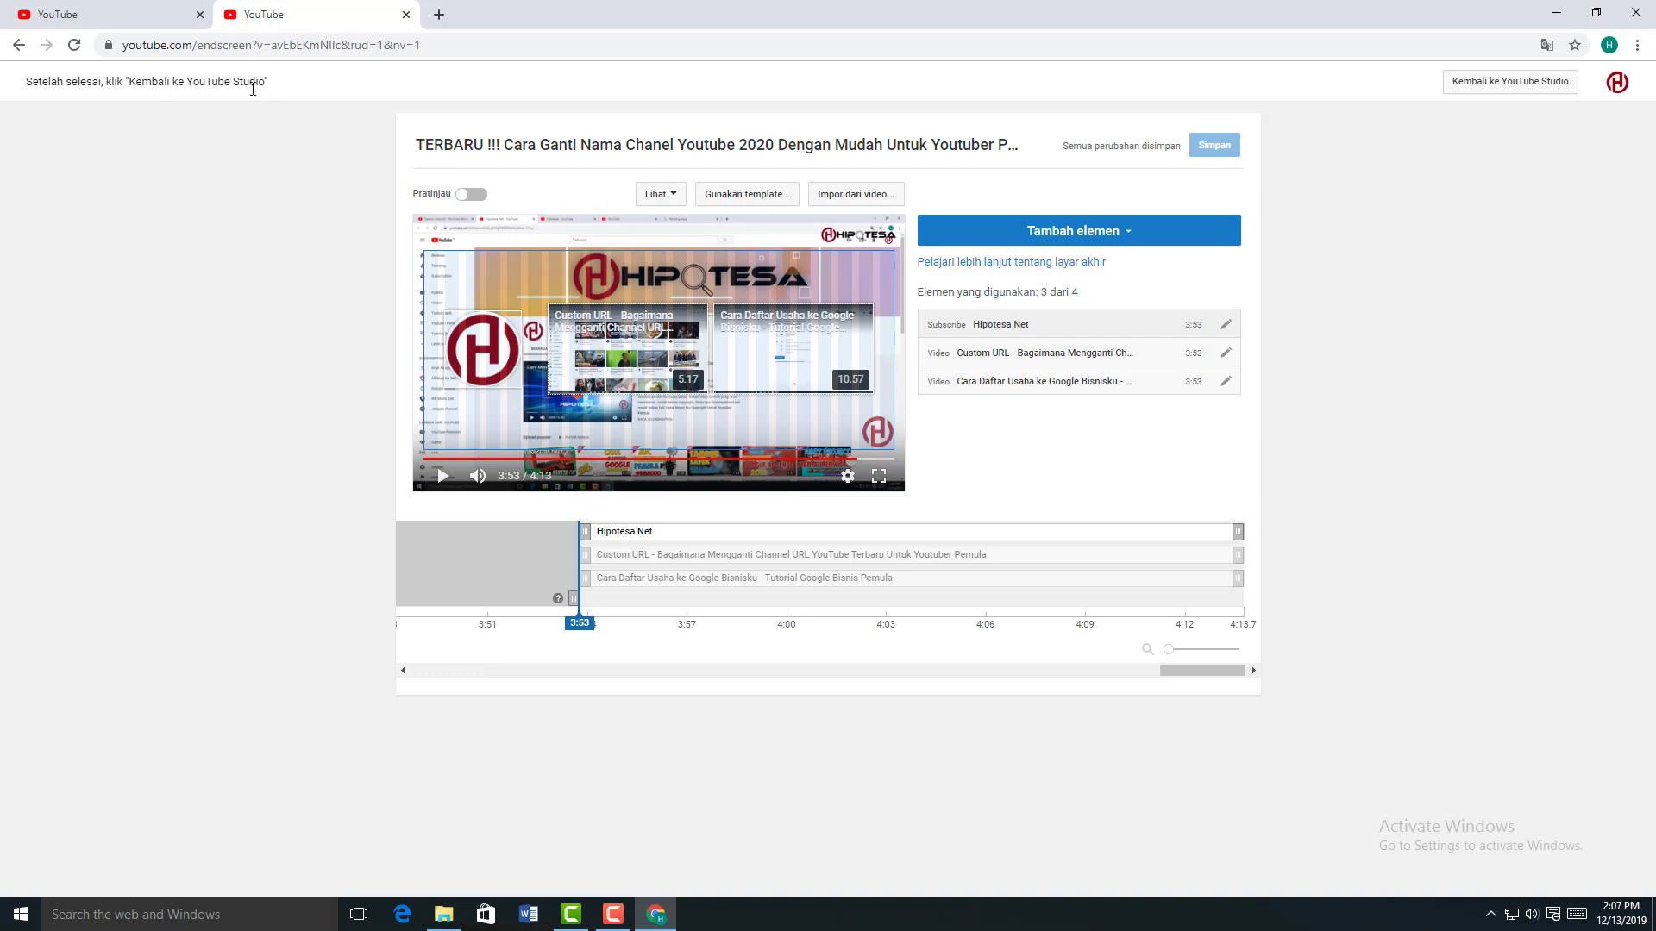
Step: Return from the end screen editor to YouTube Studio and close the empty upload dialog
{"action": "left_click", "coordinate": [166, 26]}
{"action": "left_click", "coordinate": [225, 22]}
{"action": "left_click", "coordinate": [18, 45]}
{"action": "left_click", "coordinate": [19, 45]}
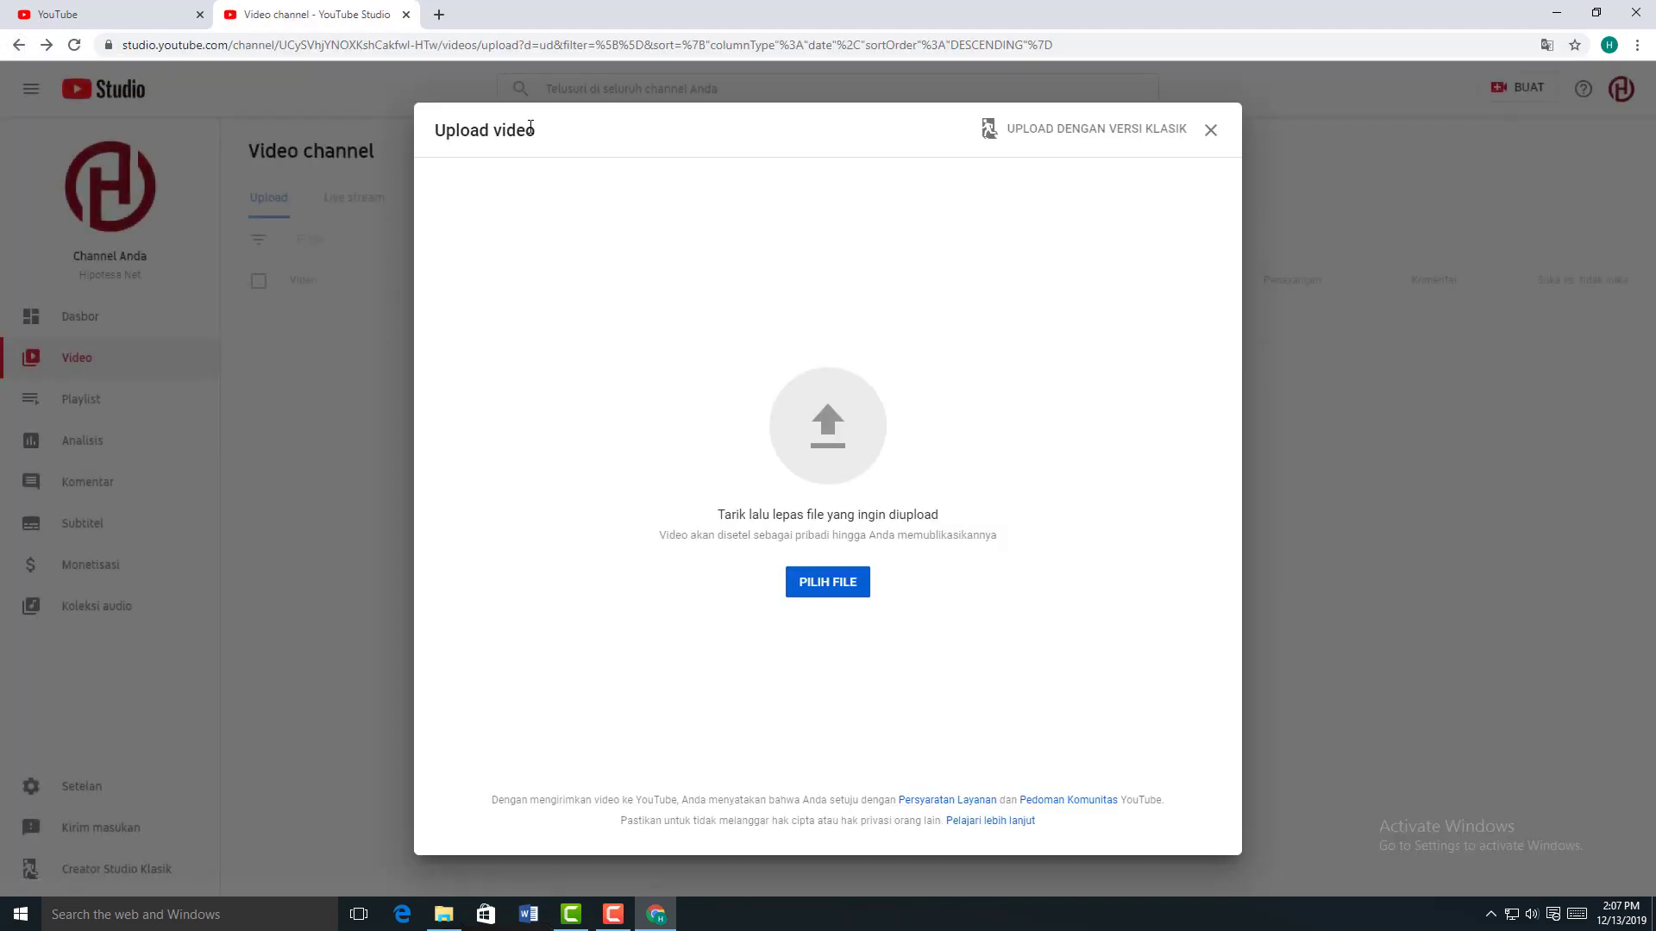
{"action": "left_click", "coordinate": [1210, 130]}
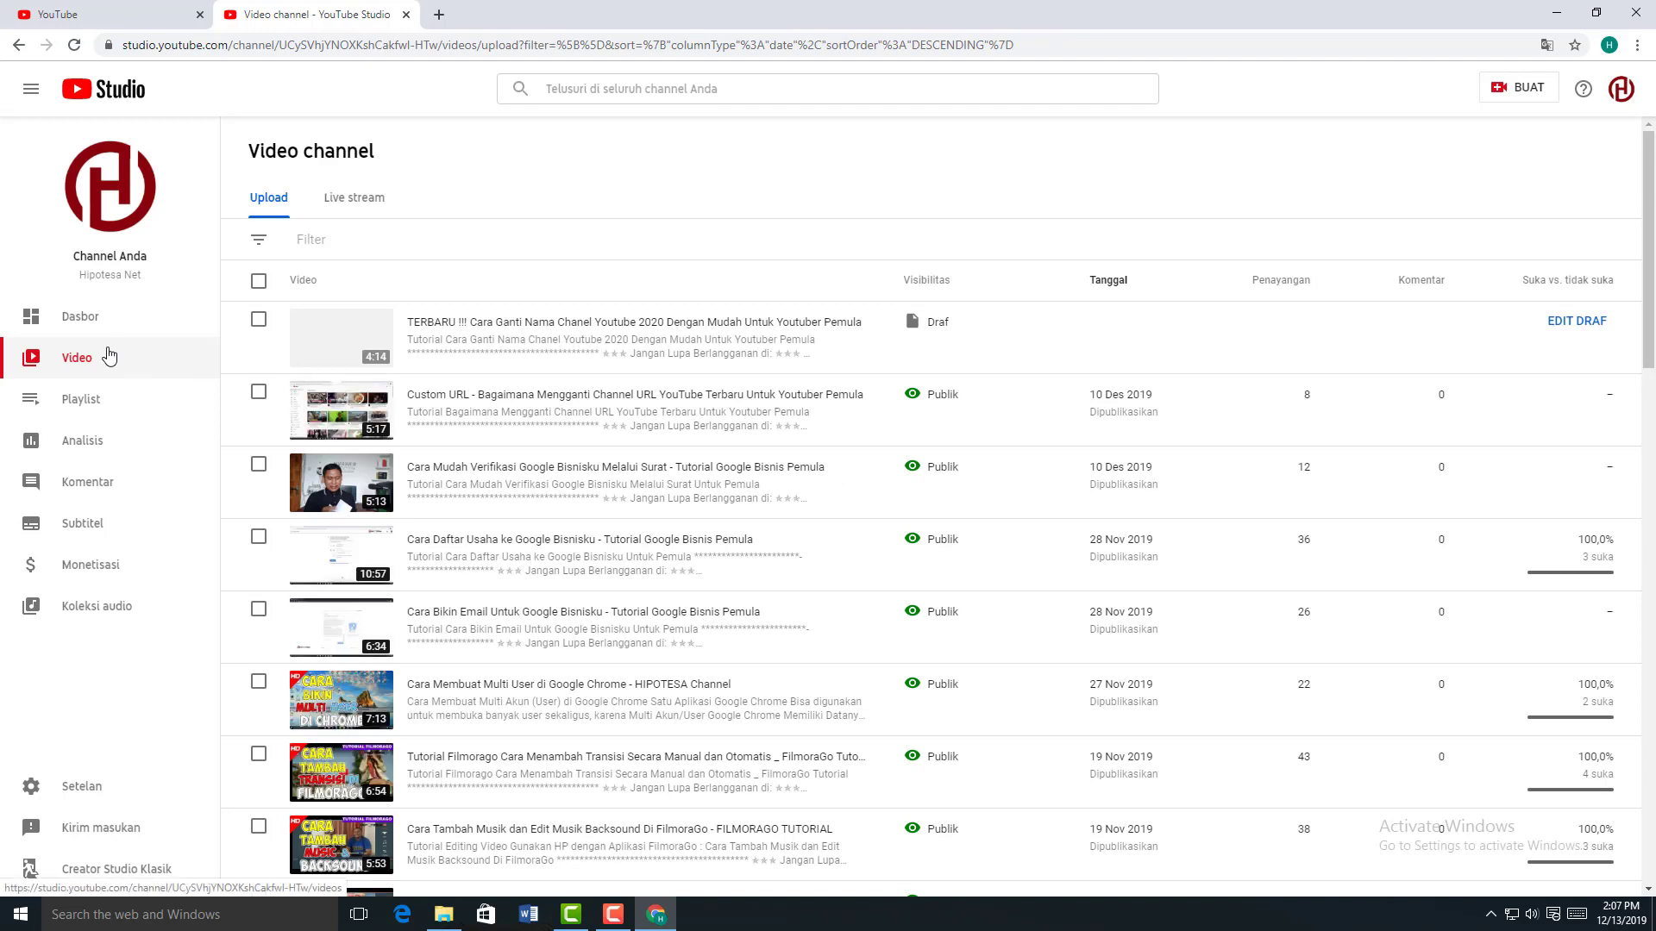
Step: Reopen the "TERBARU !!! Cara Ganti Nama Chanel Youtube 2020" draft, continue to its video elements, and open the card editor
{"action": "mouse_move", "coordinate": [435, 344]}
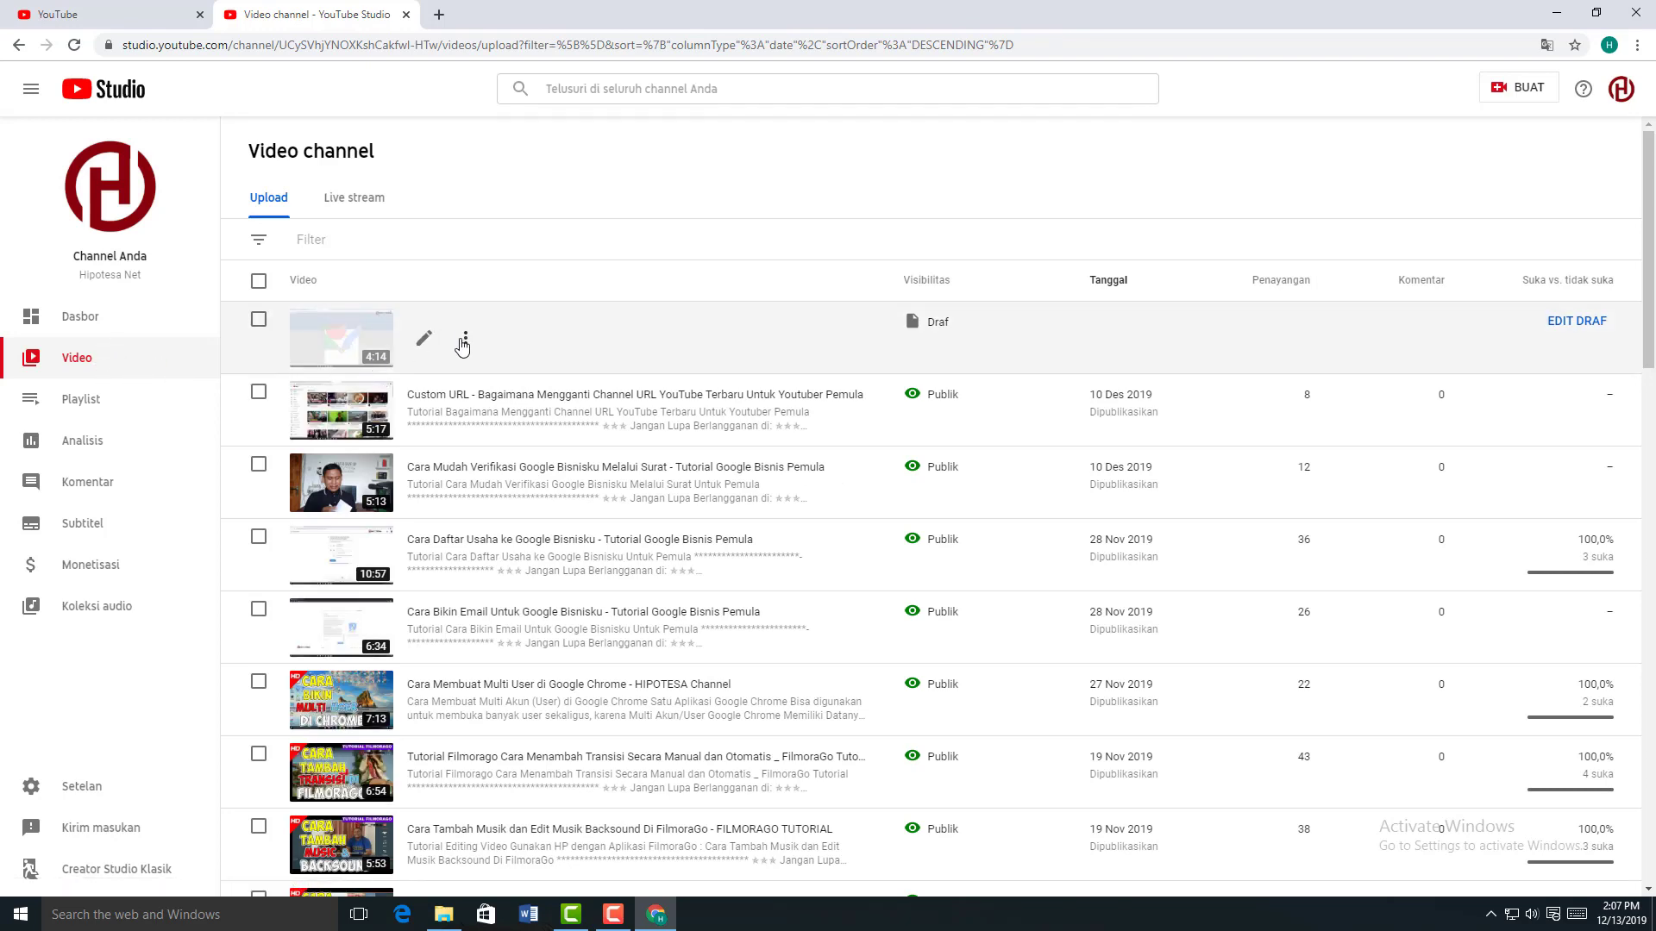
{"action": "left_click", "coordinate": [422, 339]}
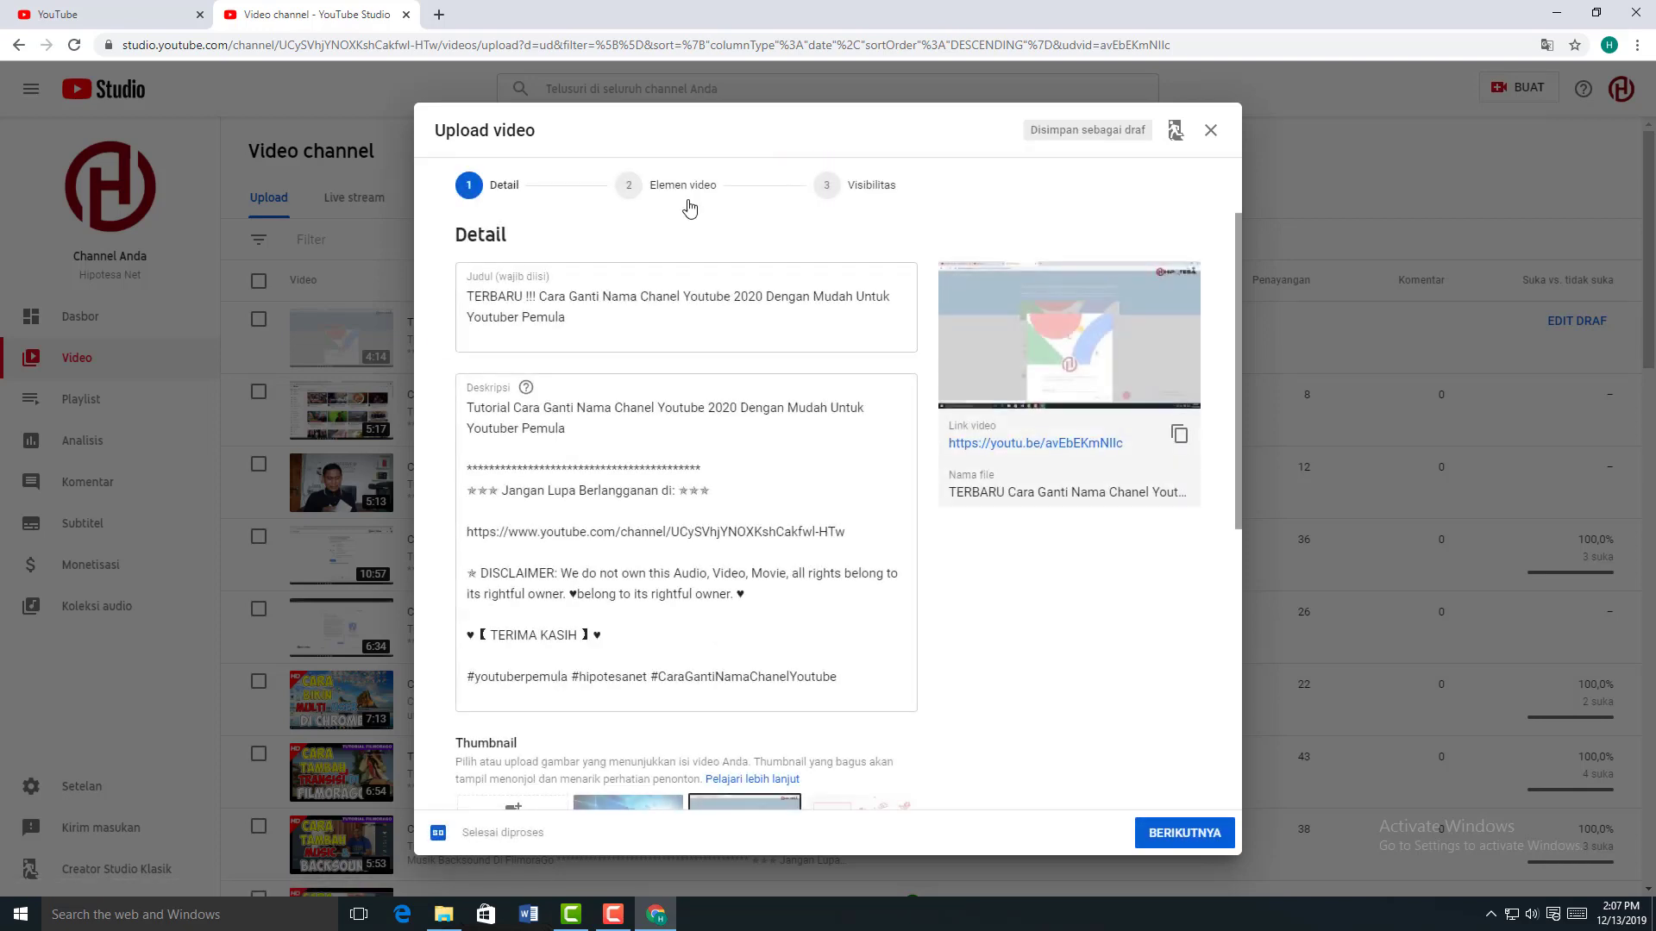
{"action": "left_click", "coordinate": [1161, 834]}
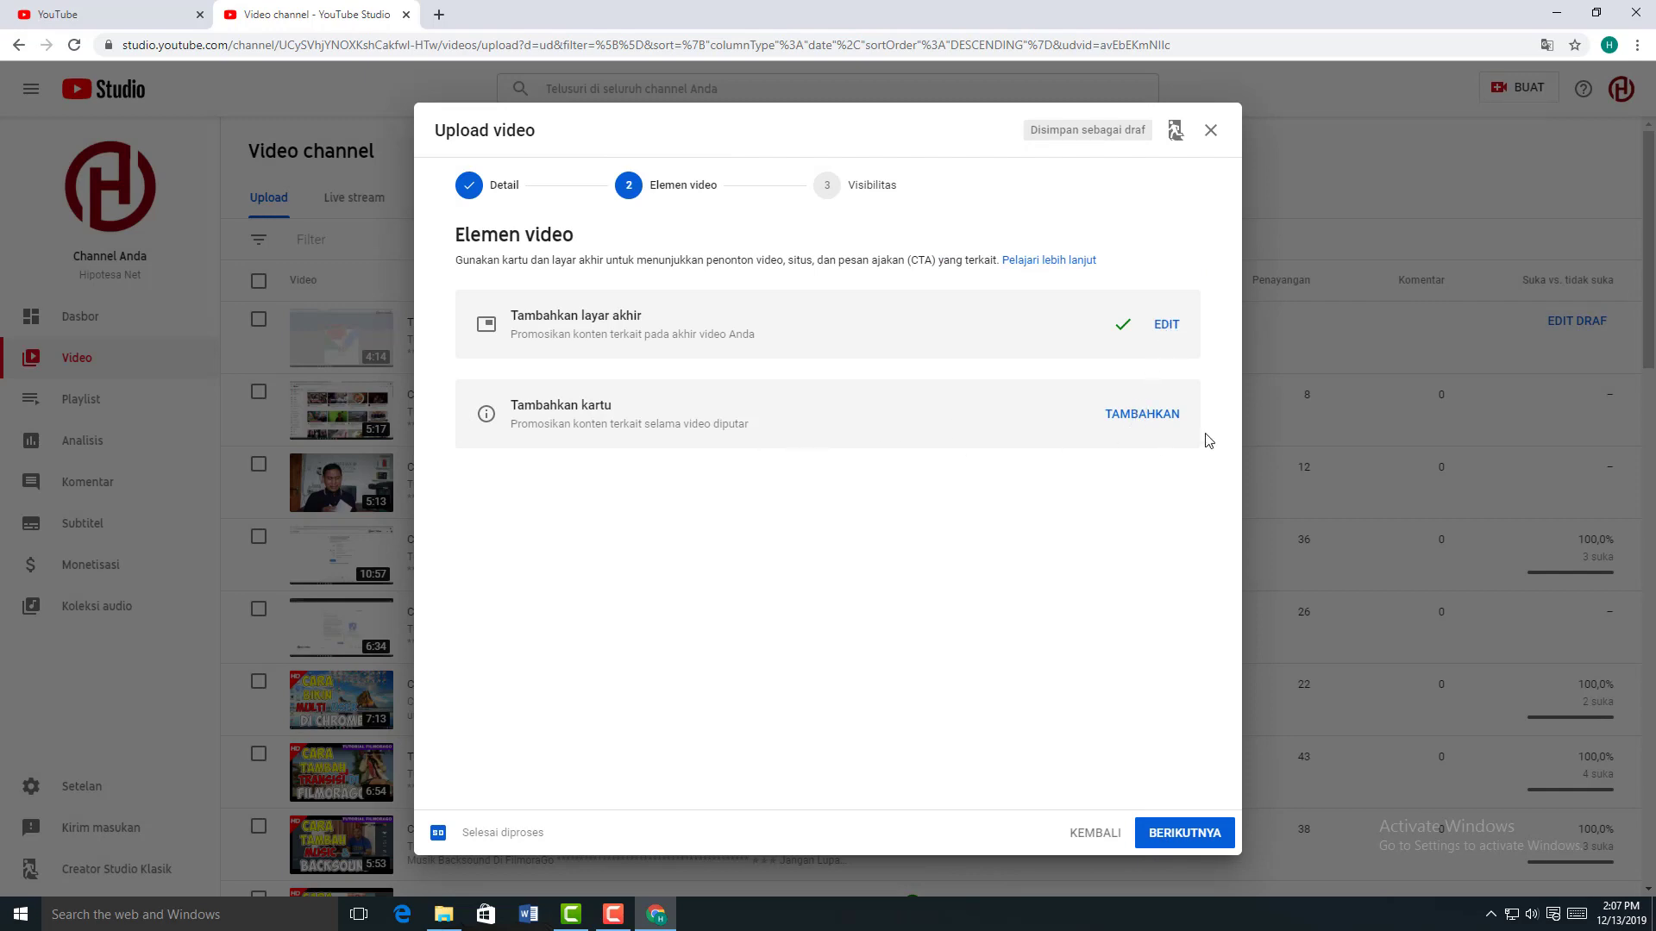
{"action": "left_click", "coordinate": [1138, 423]}
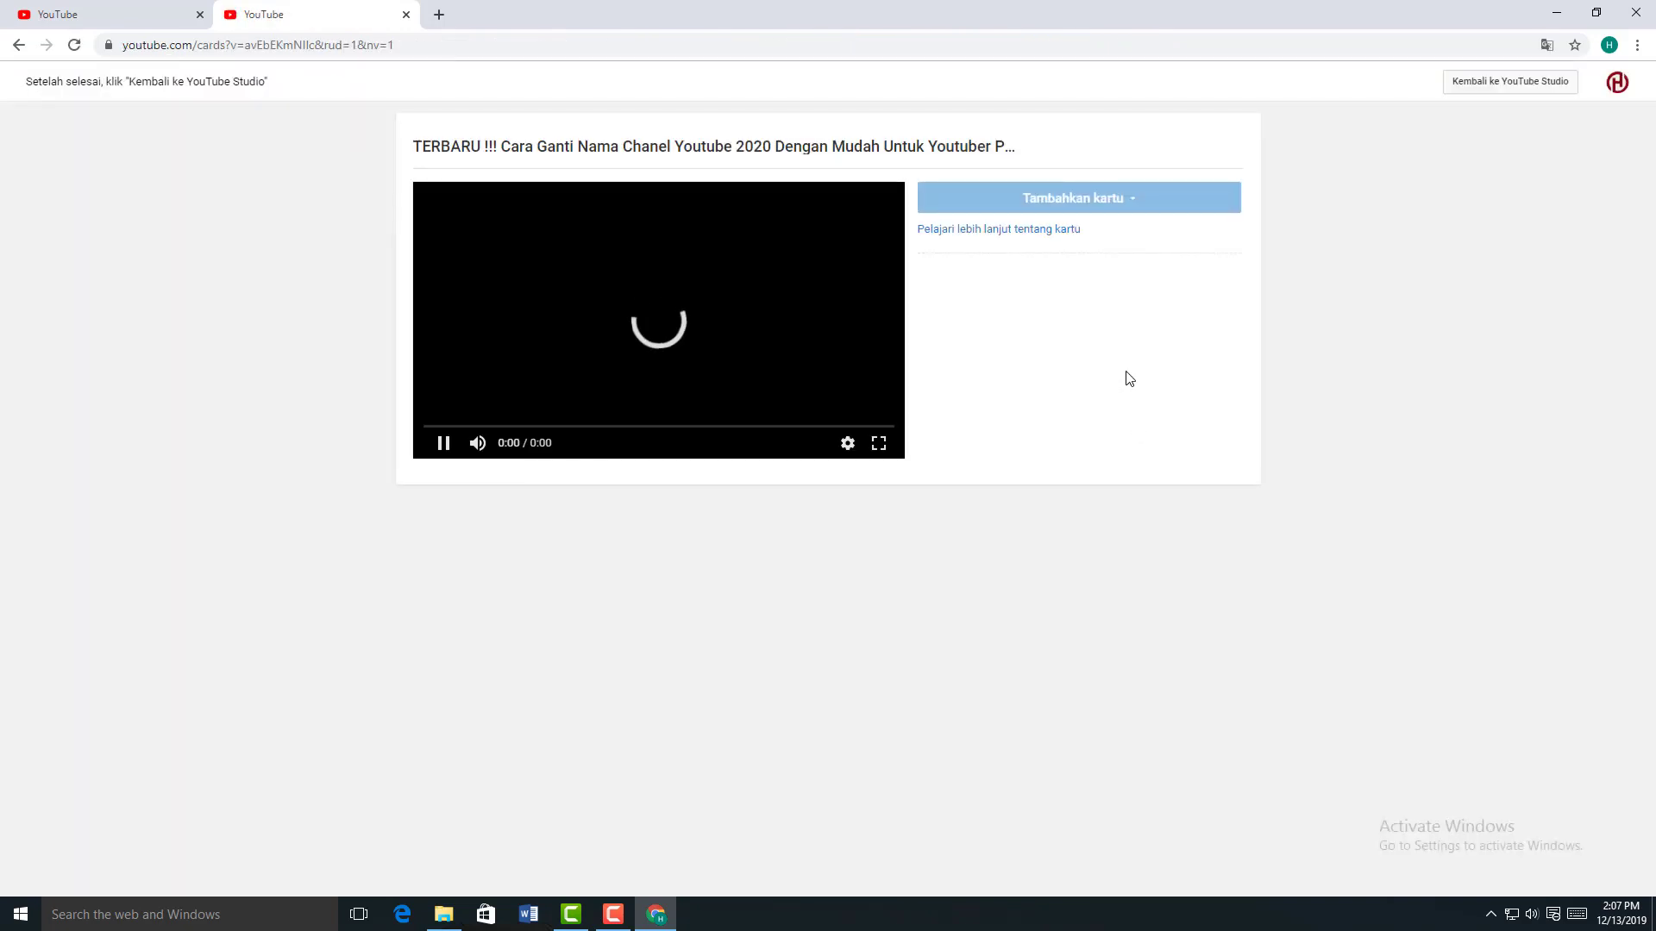
Step: Add a video card at 0:38 promoting the upload "Custom URL - Bagaimana Mengganti Channel URL YouTube"
{"action": "left_click", "coordinate": [1137, 205]}
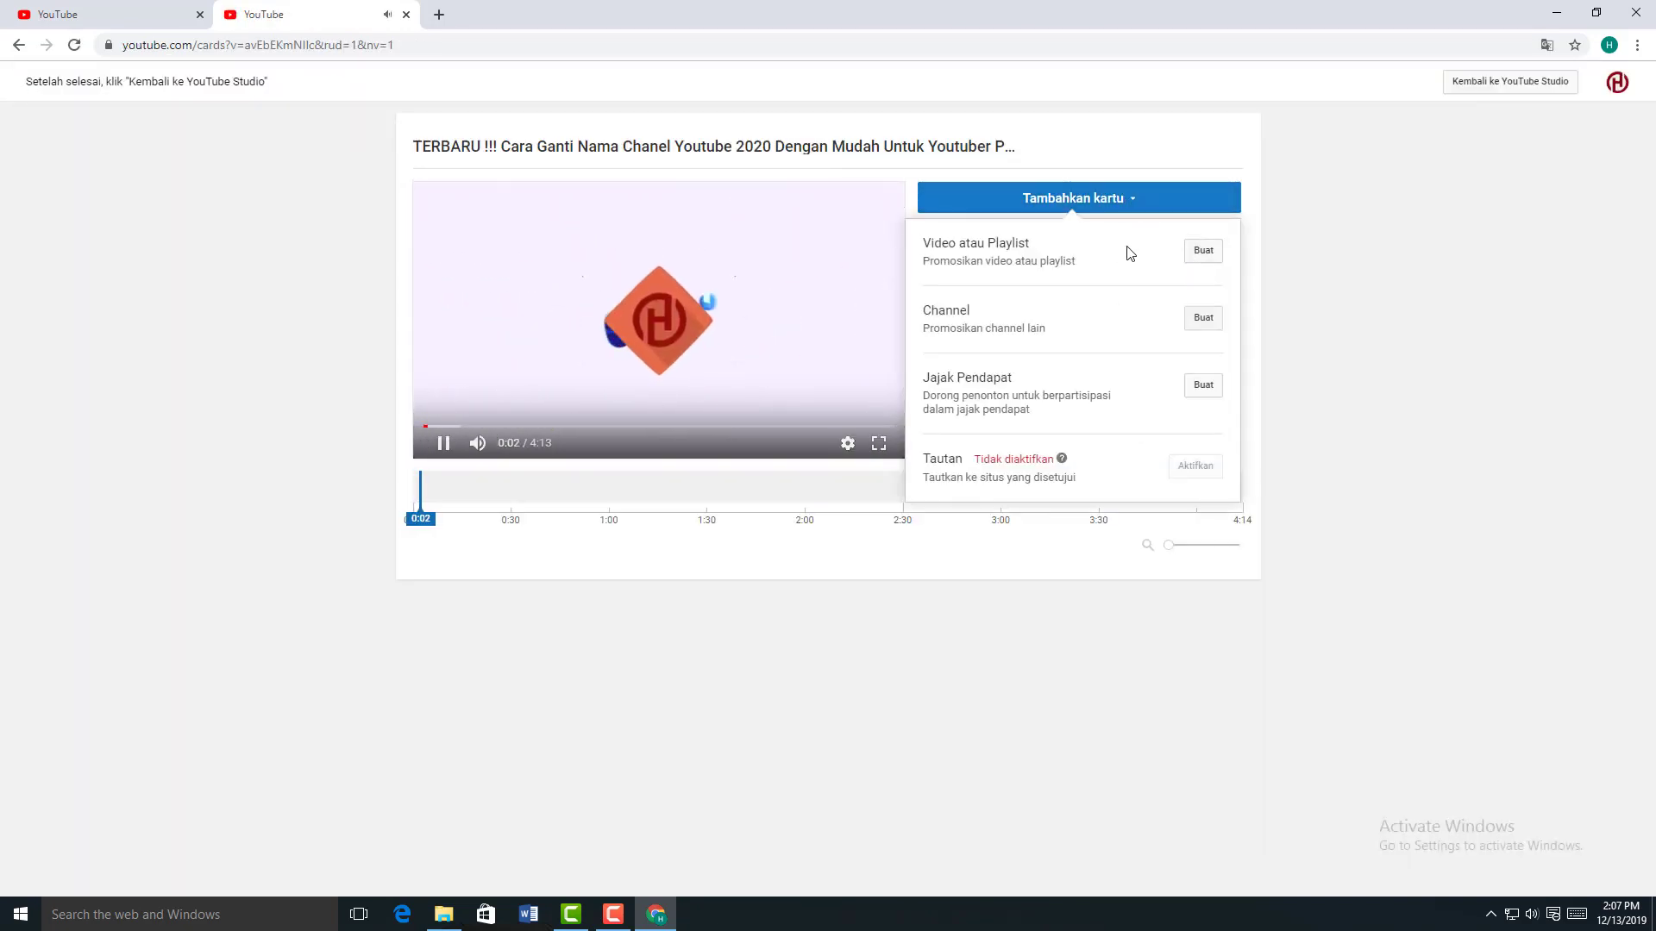
{"action": "left_click", "coordinate": [1093, 590]}
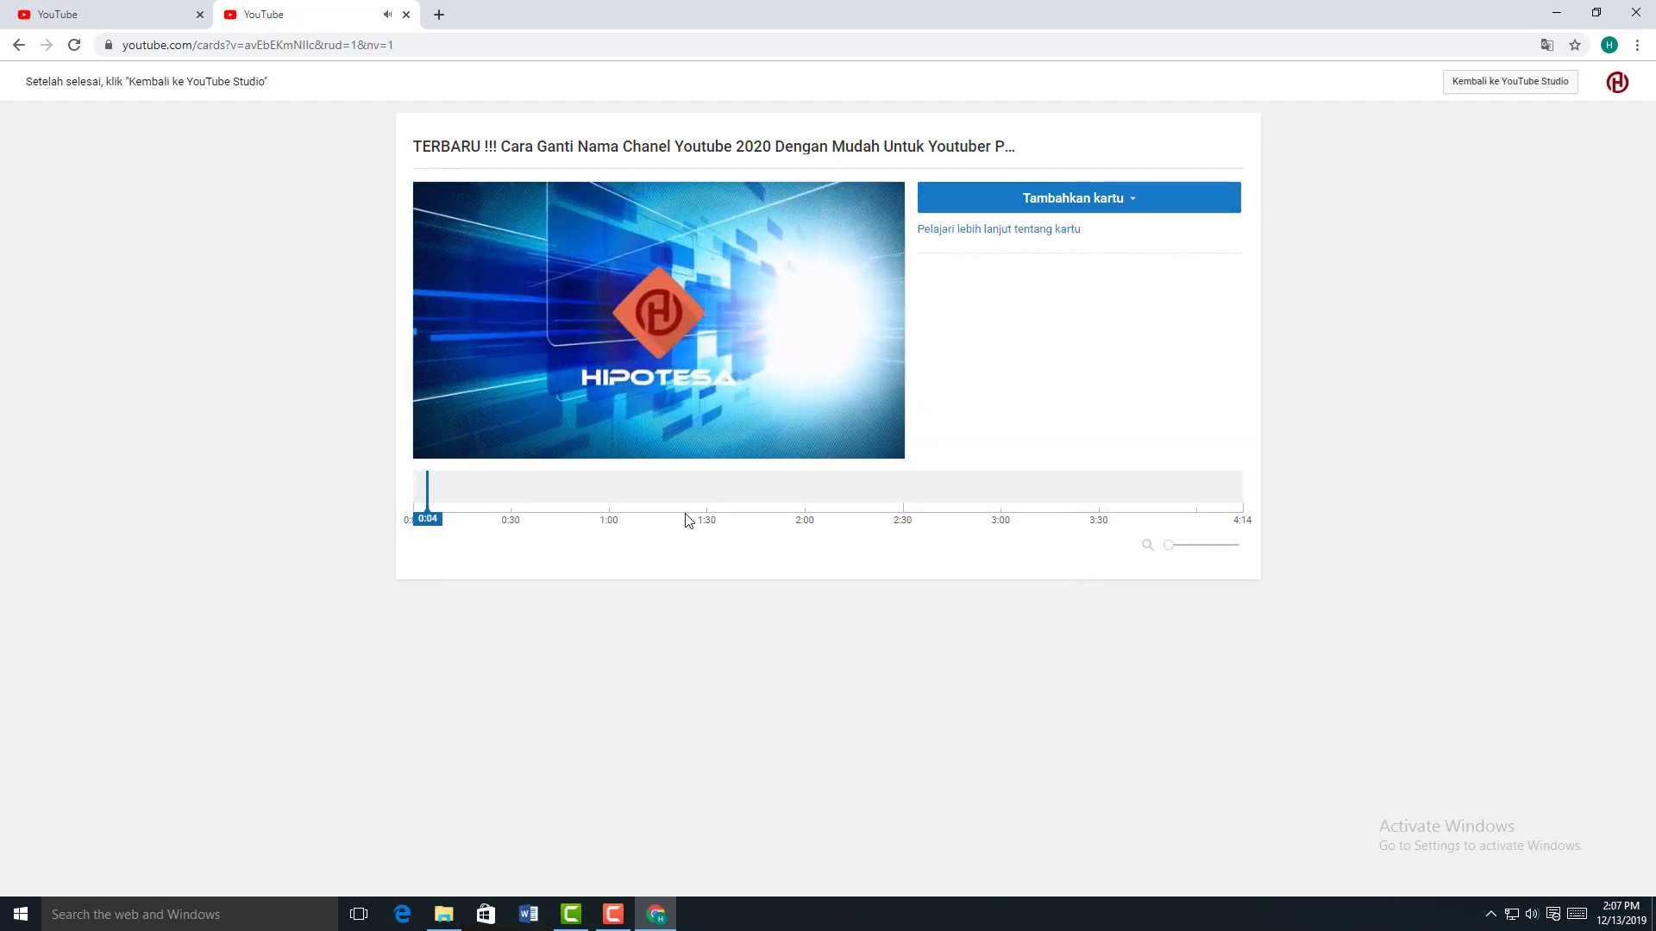
{"action": "left_click", "coordinate": [526, 481]}
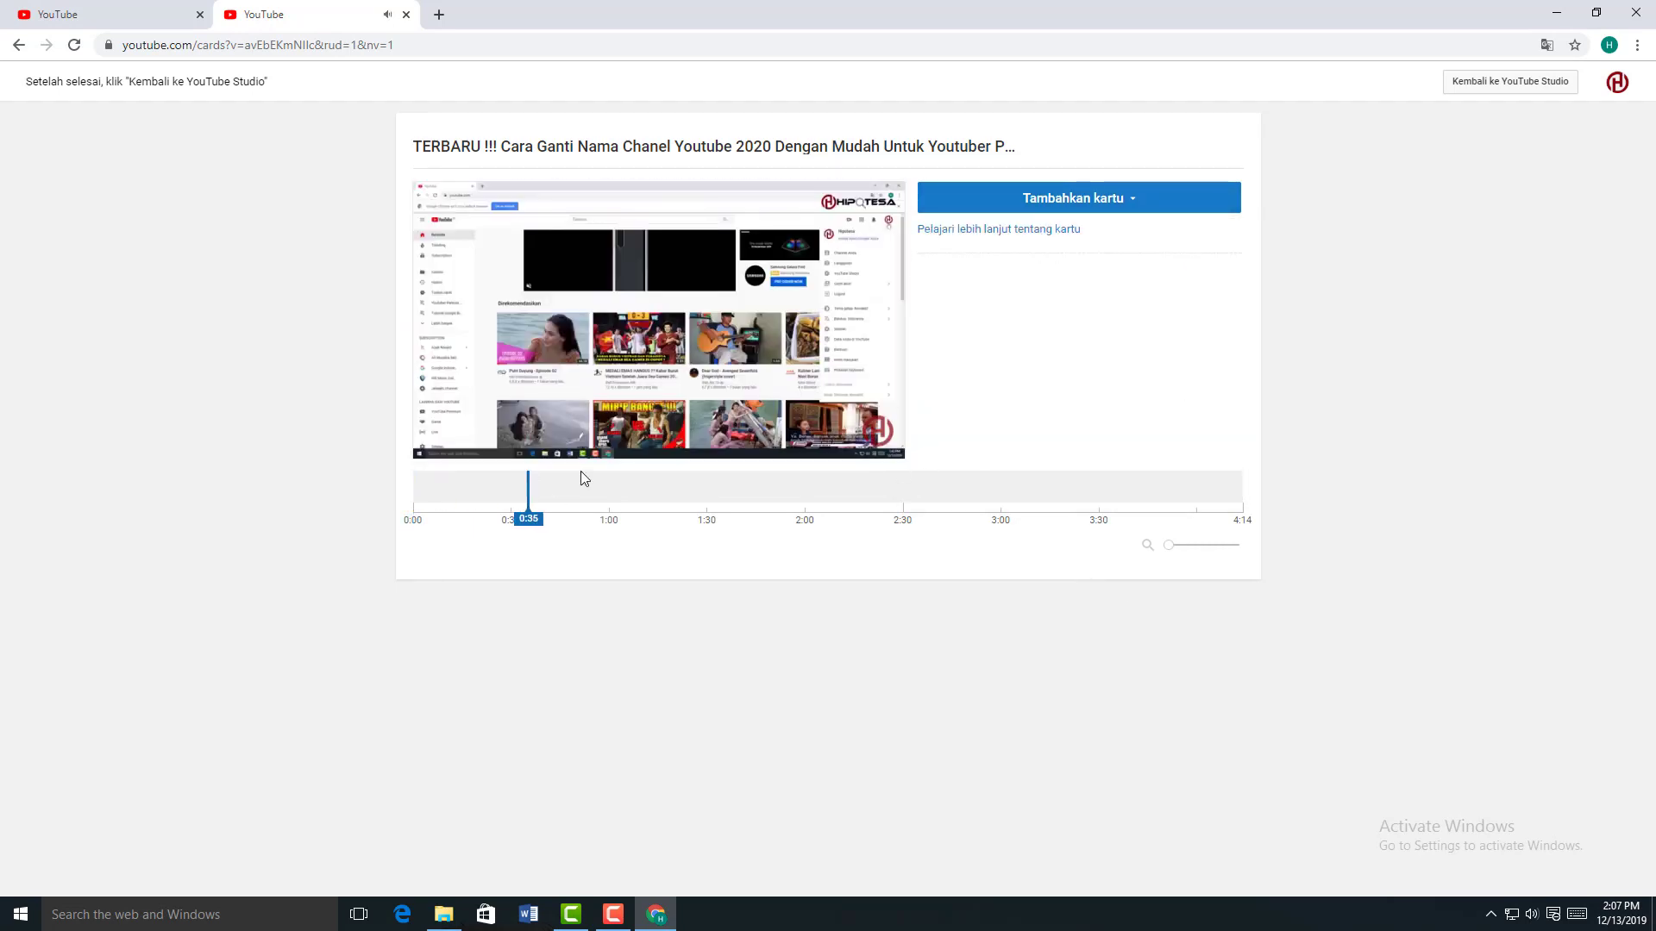
{"action": "left_click", "coordinate": [1085, 205]}
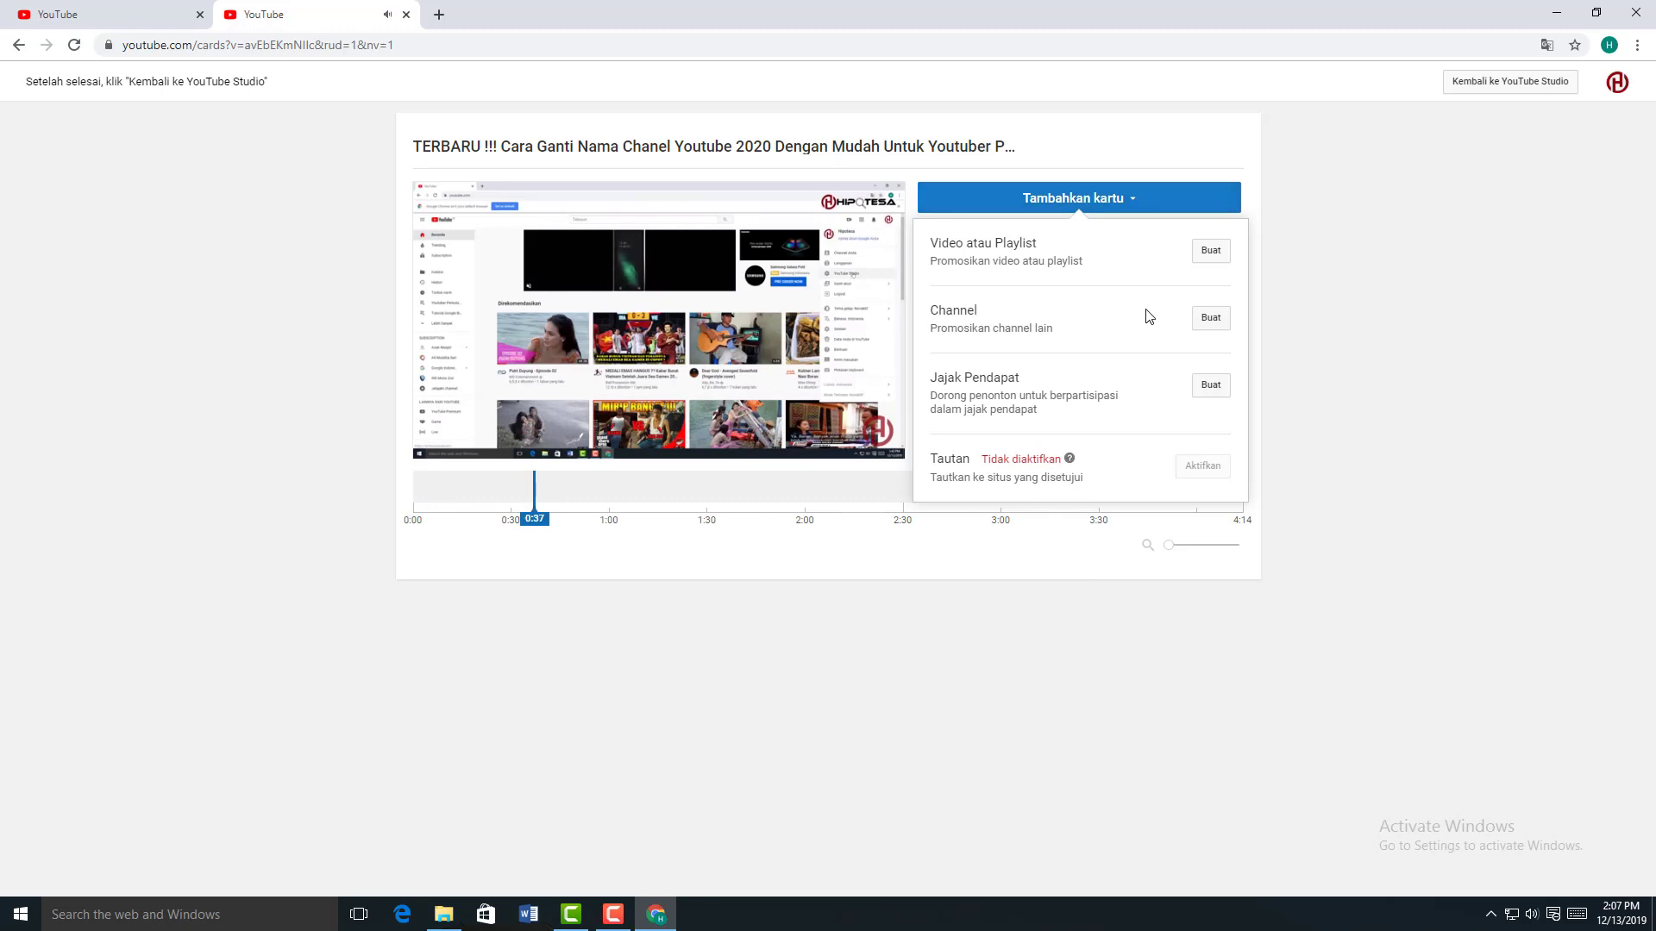
{"action": "left_click", "coordinate": [1210, 252]}
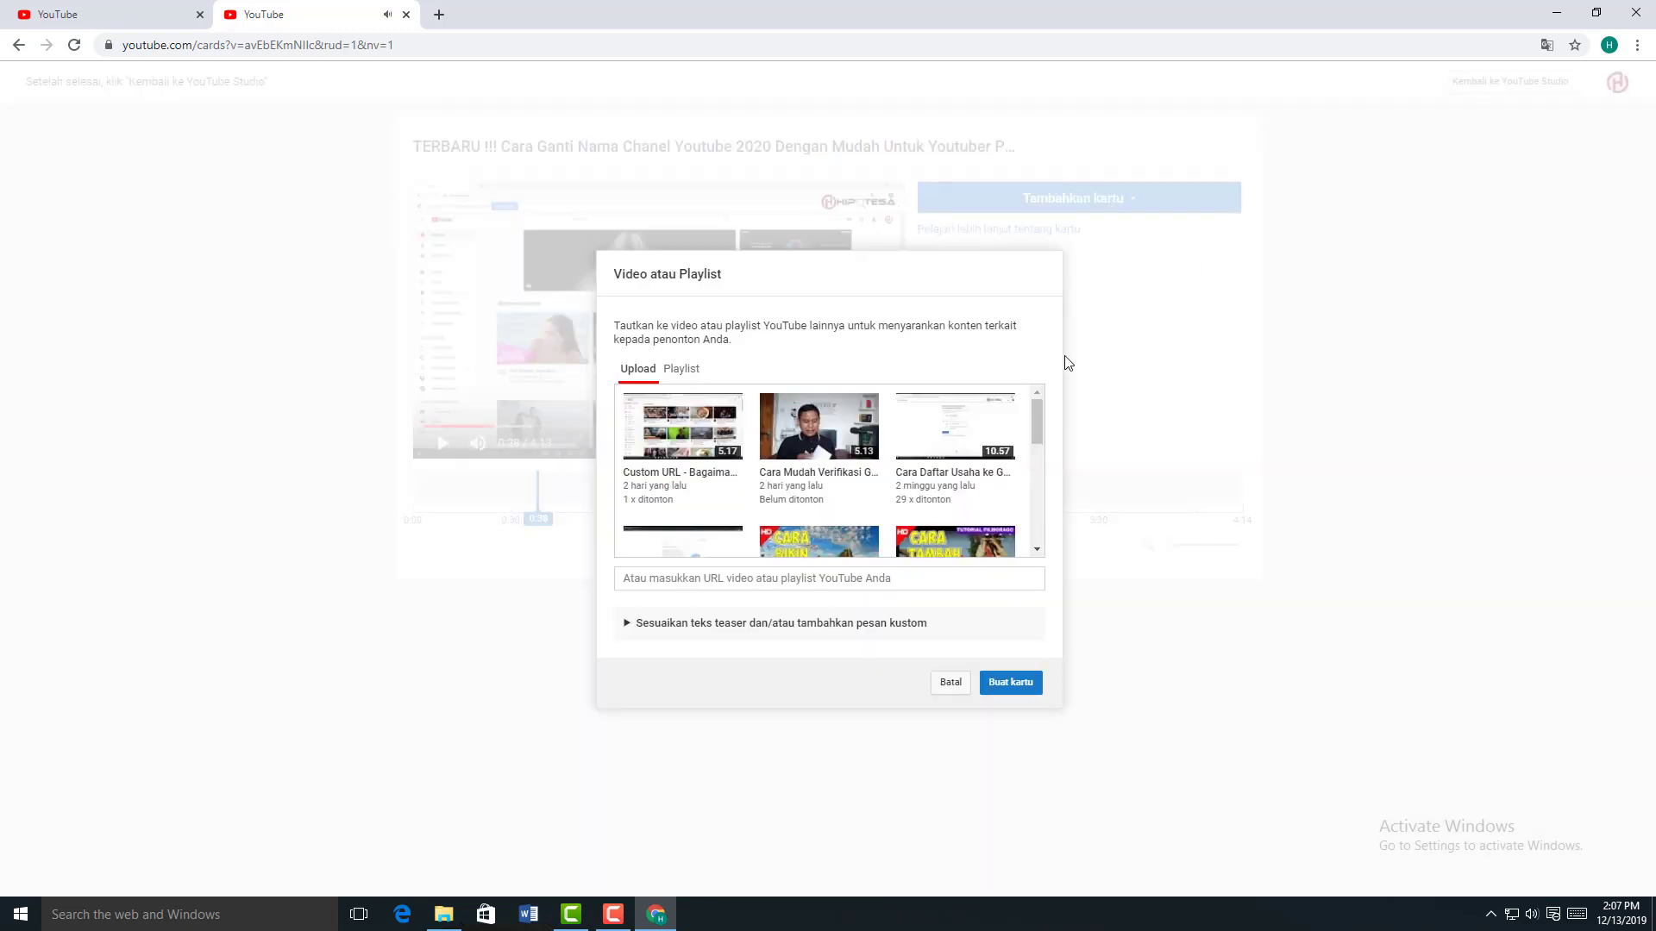
{"action": "left_click", "coordinate": [712, 452]}
{"action": "left_click", "coordinate": [1024, 691]}
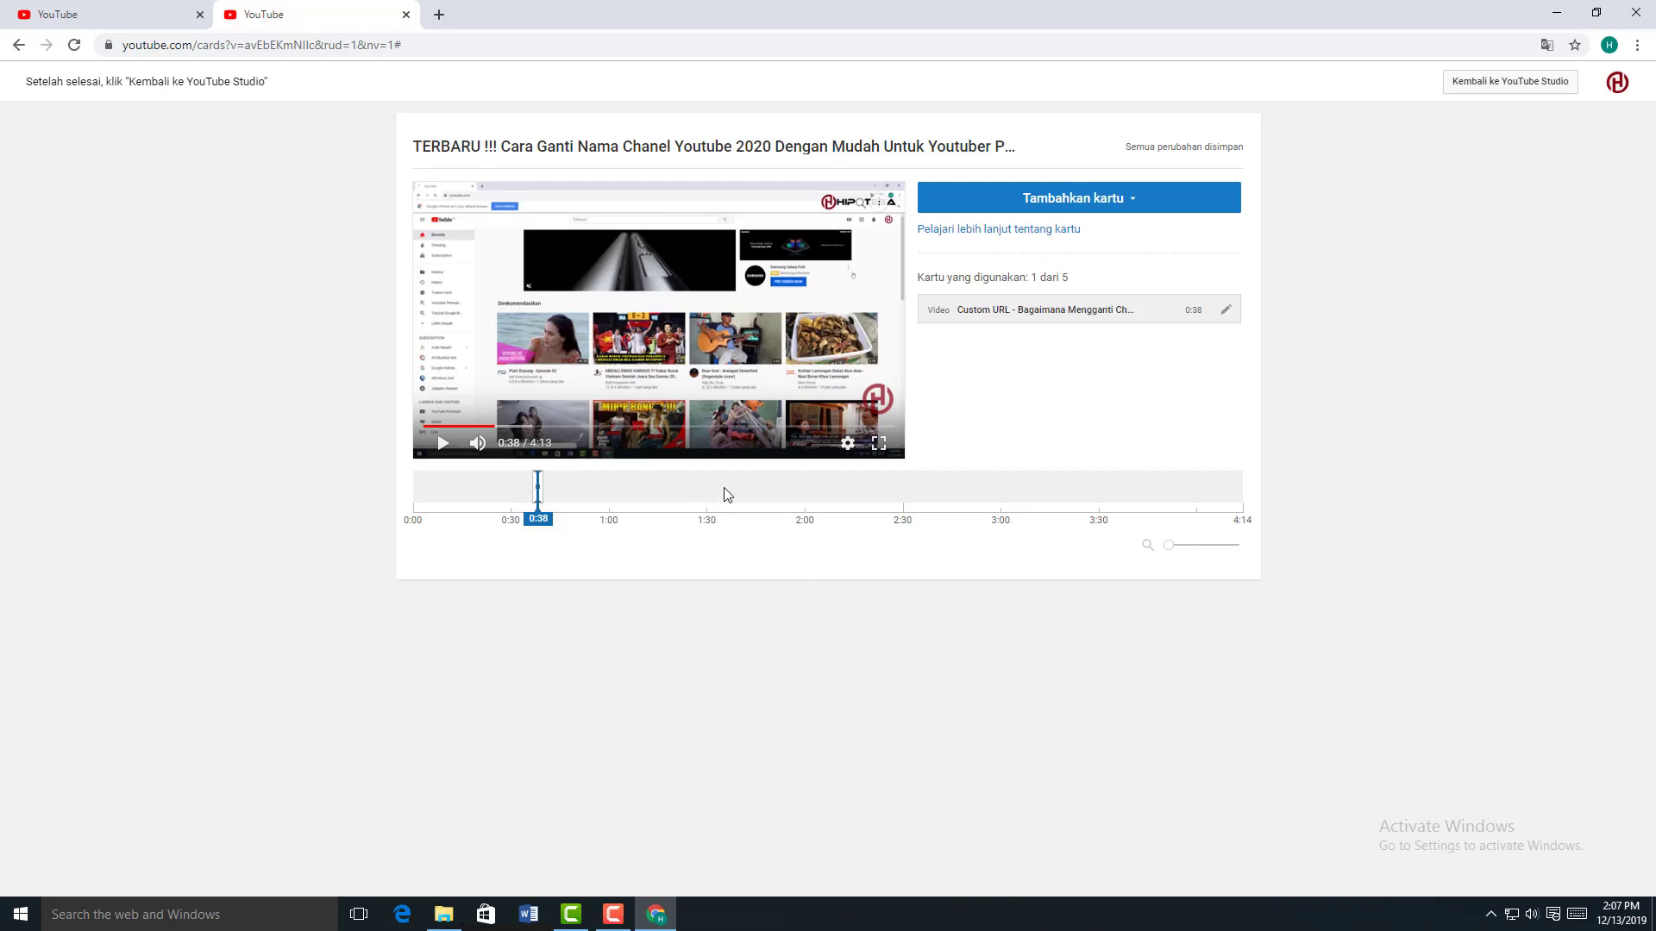
Step: Add a second video card at 1:35 promoting the upload "Cara Mudah Verifikasi Google Bisnisku"
{"action": "left_click", "coordinate": [724, 491]}
{"action": "left_click", "coordinate": [1140, 204]}
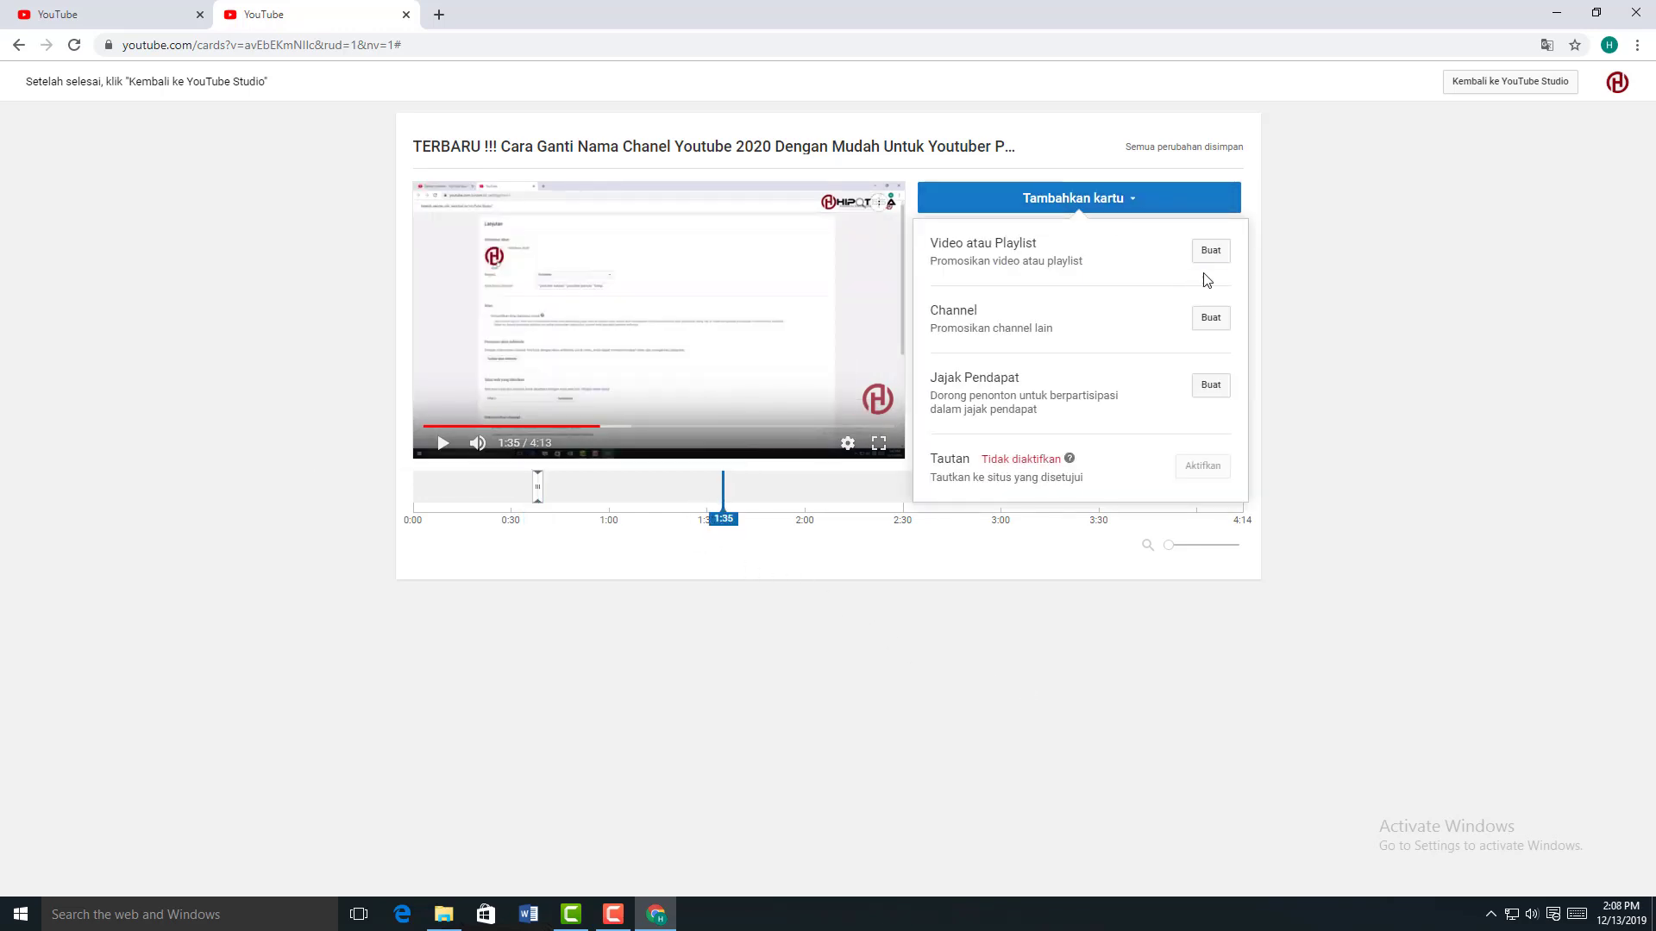
{"action": "left_click", "coordinate": [1210, 254]}
{"action": "left_click", "coordinate": [862, 458]}
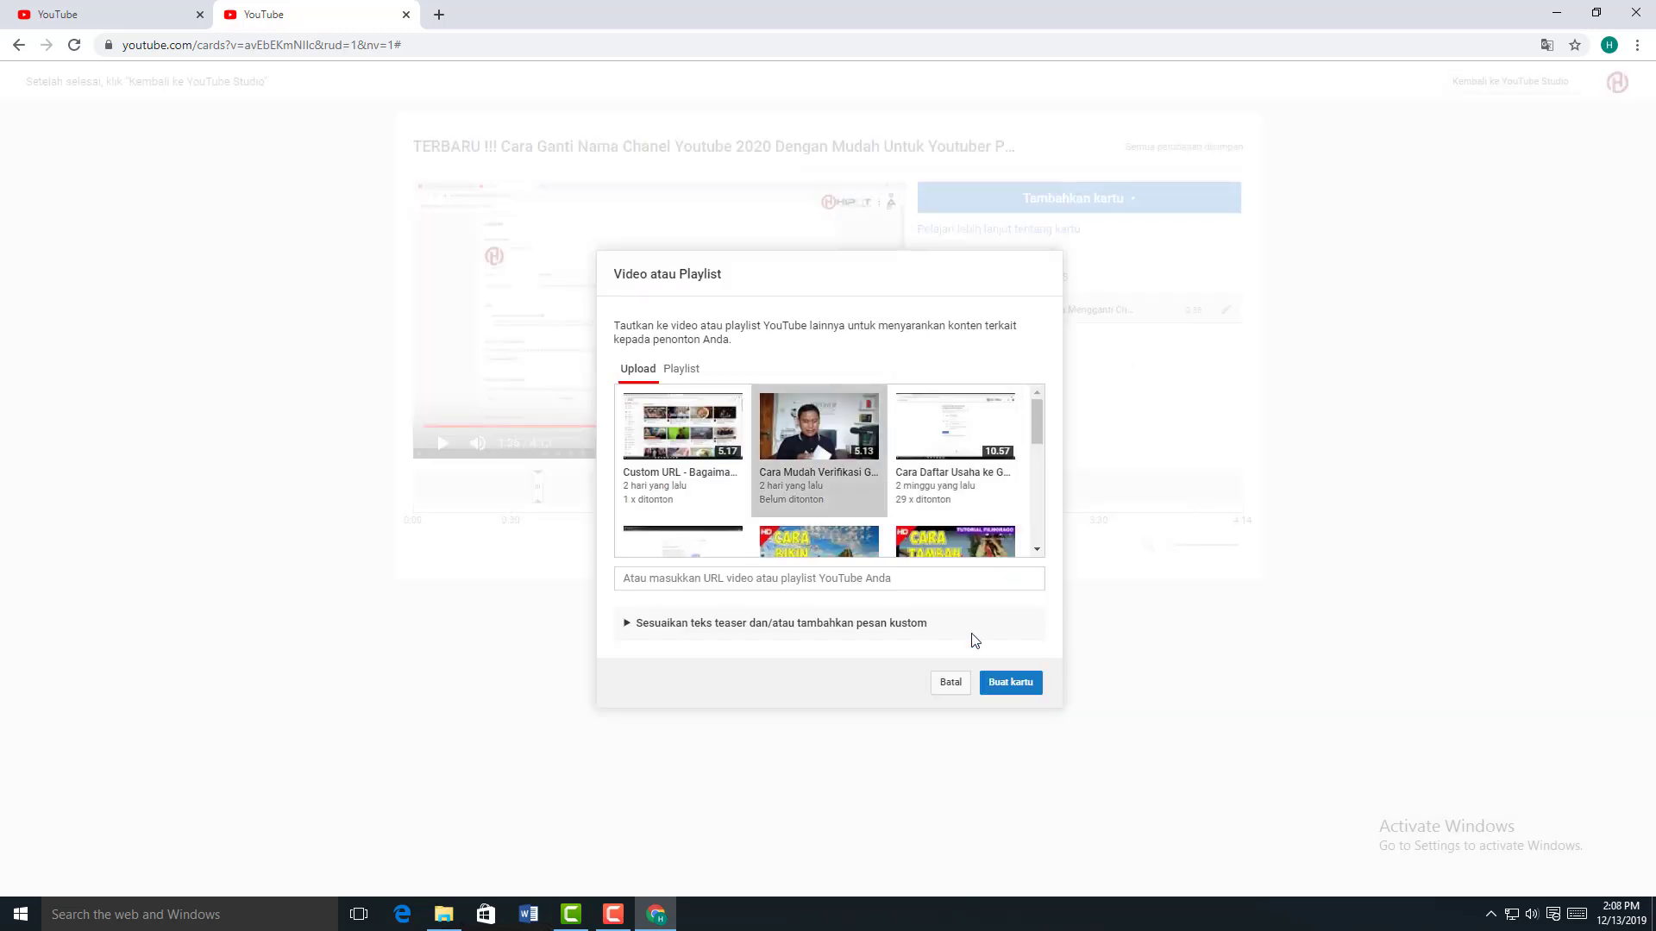
{"action": "left_click", "coordinate": [1007, 690]}
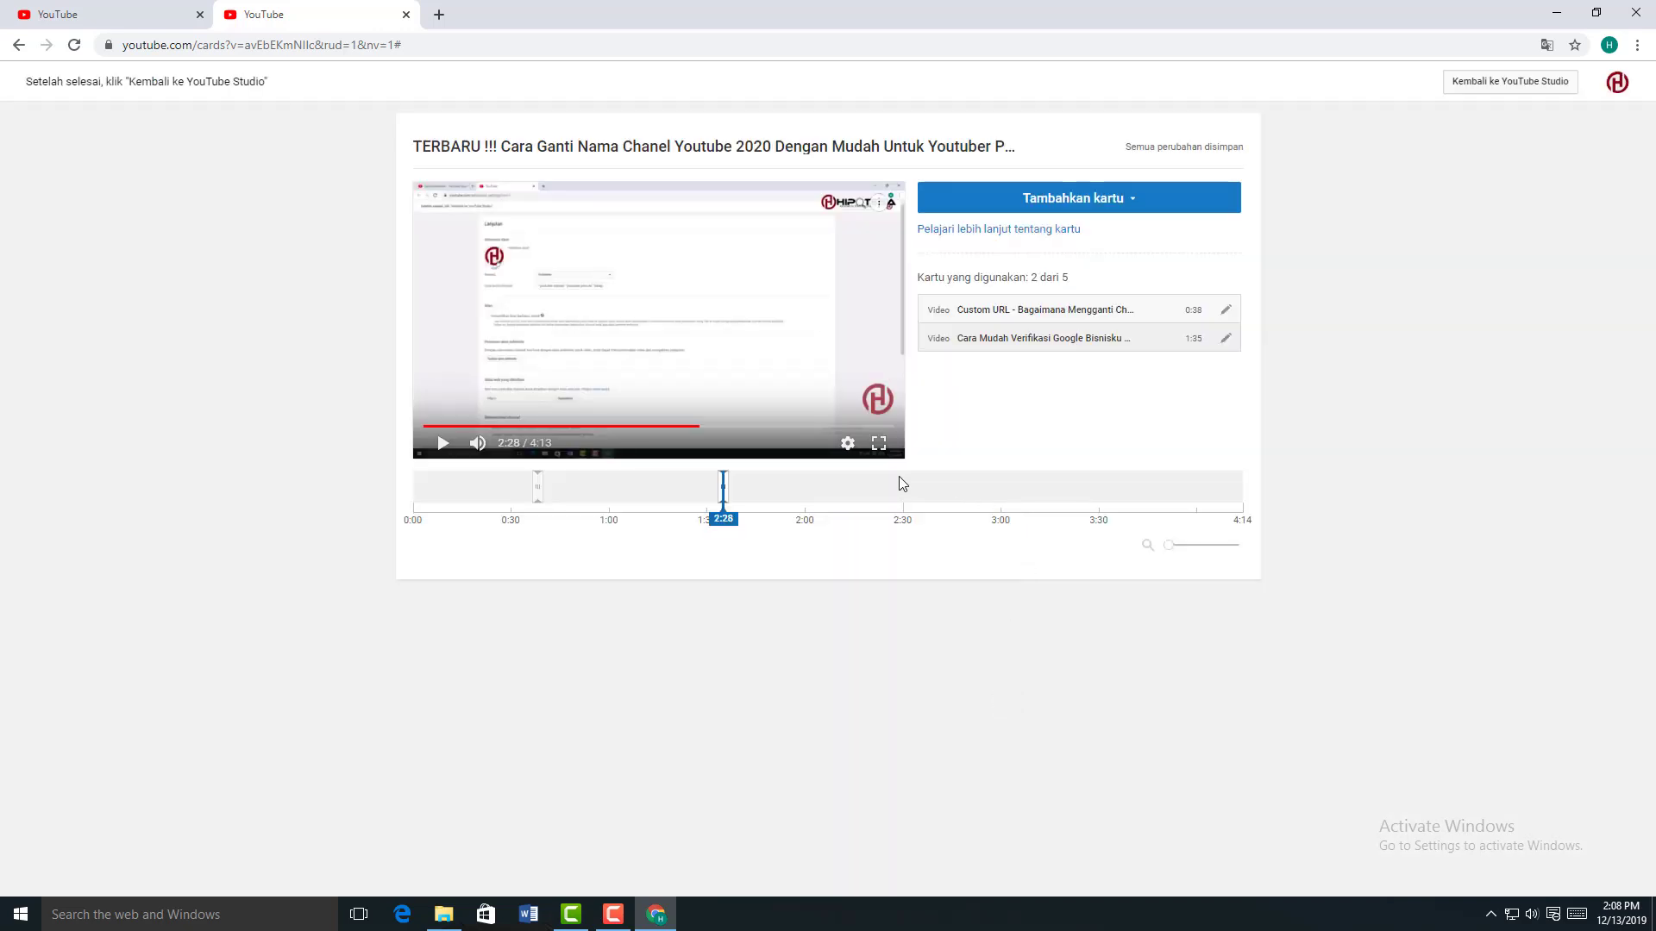
Step: Add a third video card at 2:28 promoting "Cara Daftar Usaha ke Google Bisnisku" and return to YouTube Studio
{"action": "left_click", "coordinate": [898, 484]}
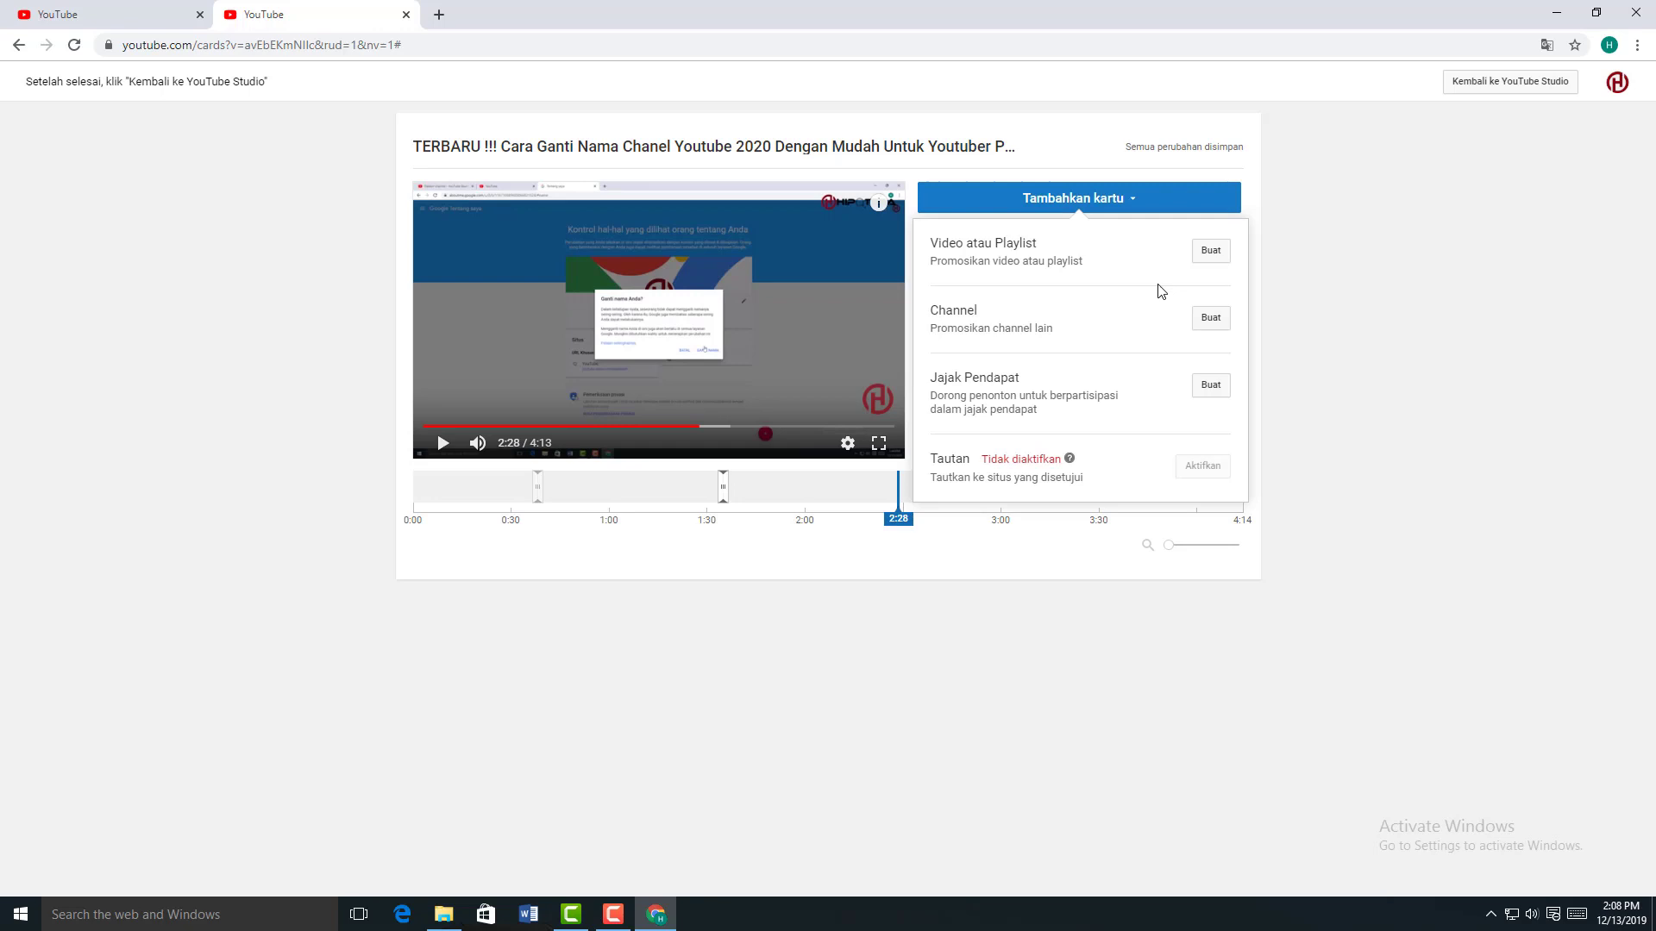
{"action": "left_click", "coordinate": [1213, 252]}
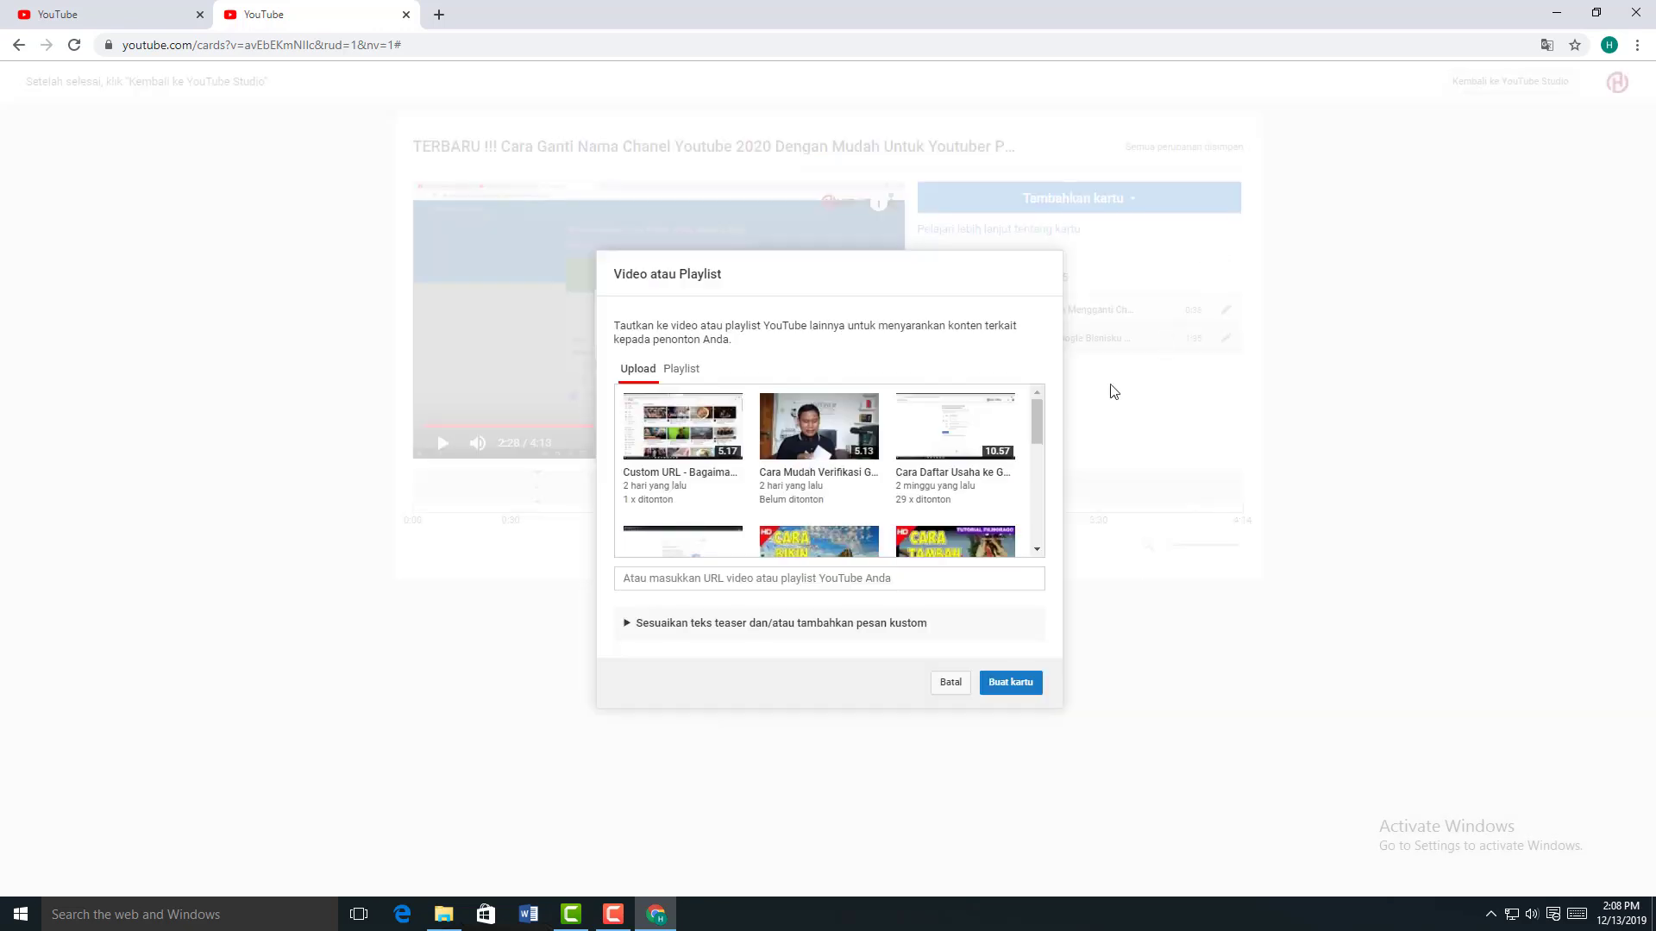
{"action": "left_click", "coordinate": [1000, 696]}
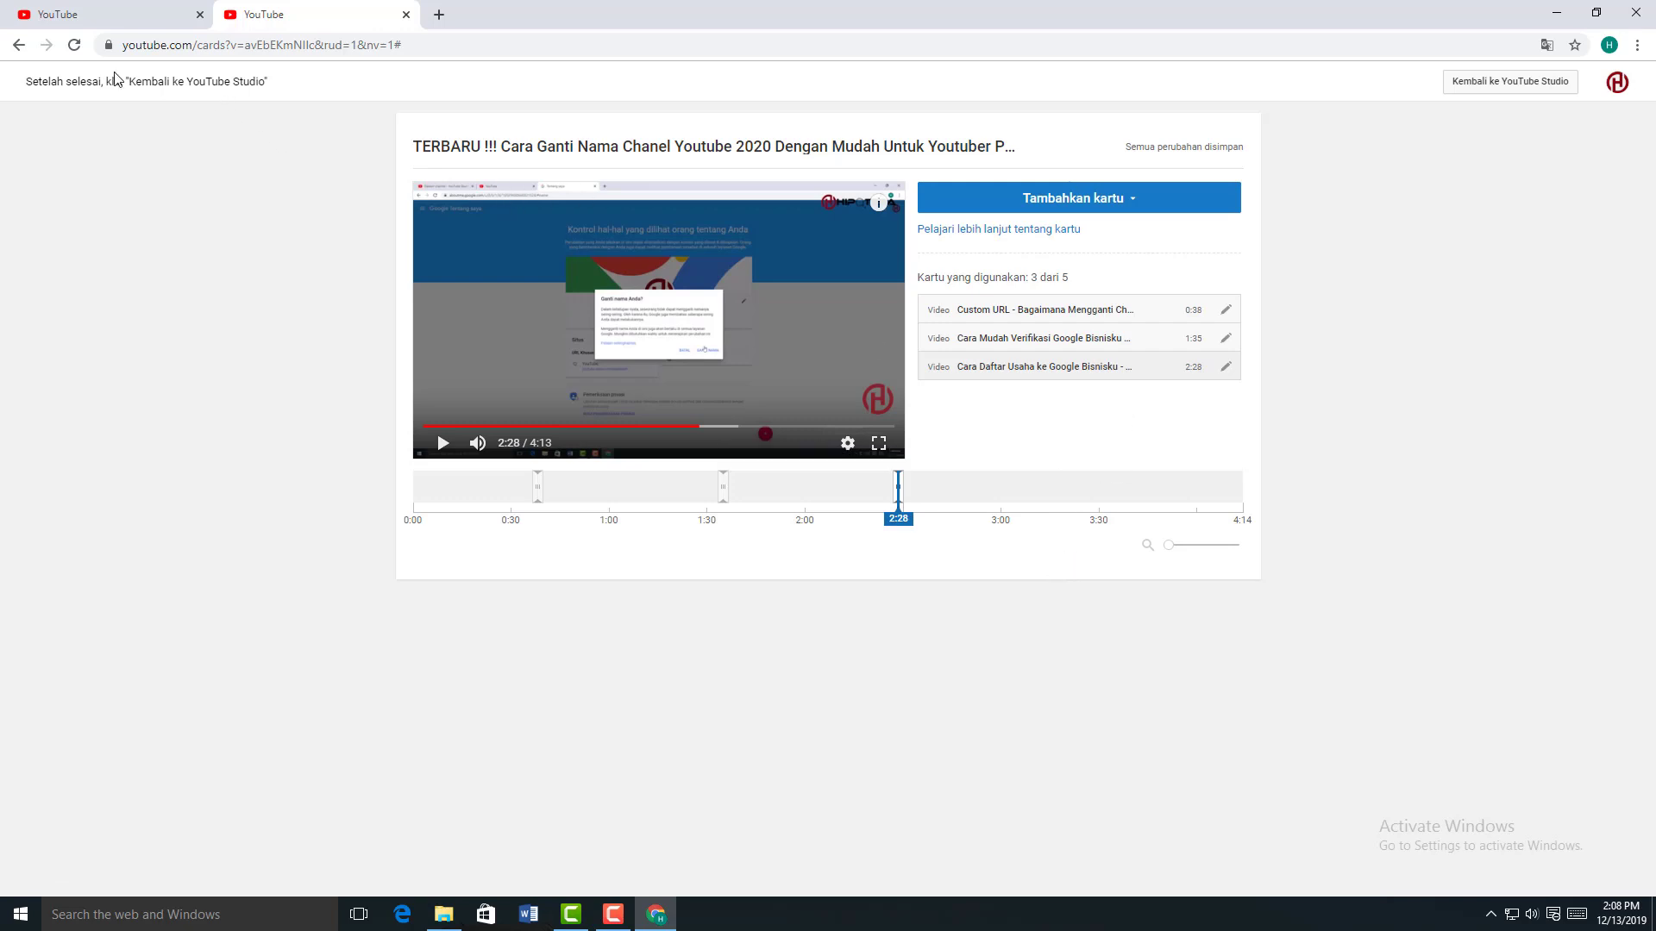
{"action": "left_click", "coordinate": [1479, 92]}
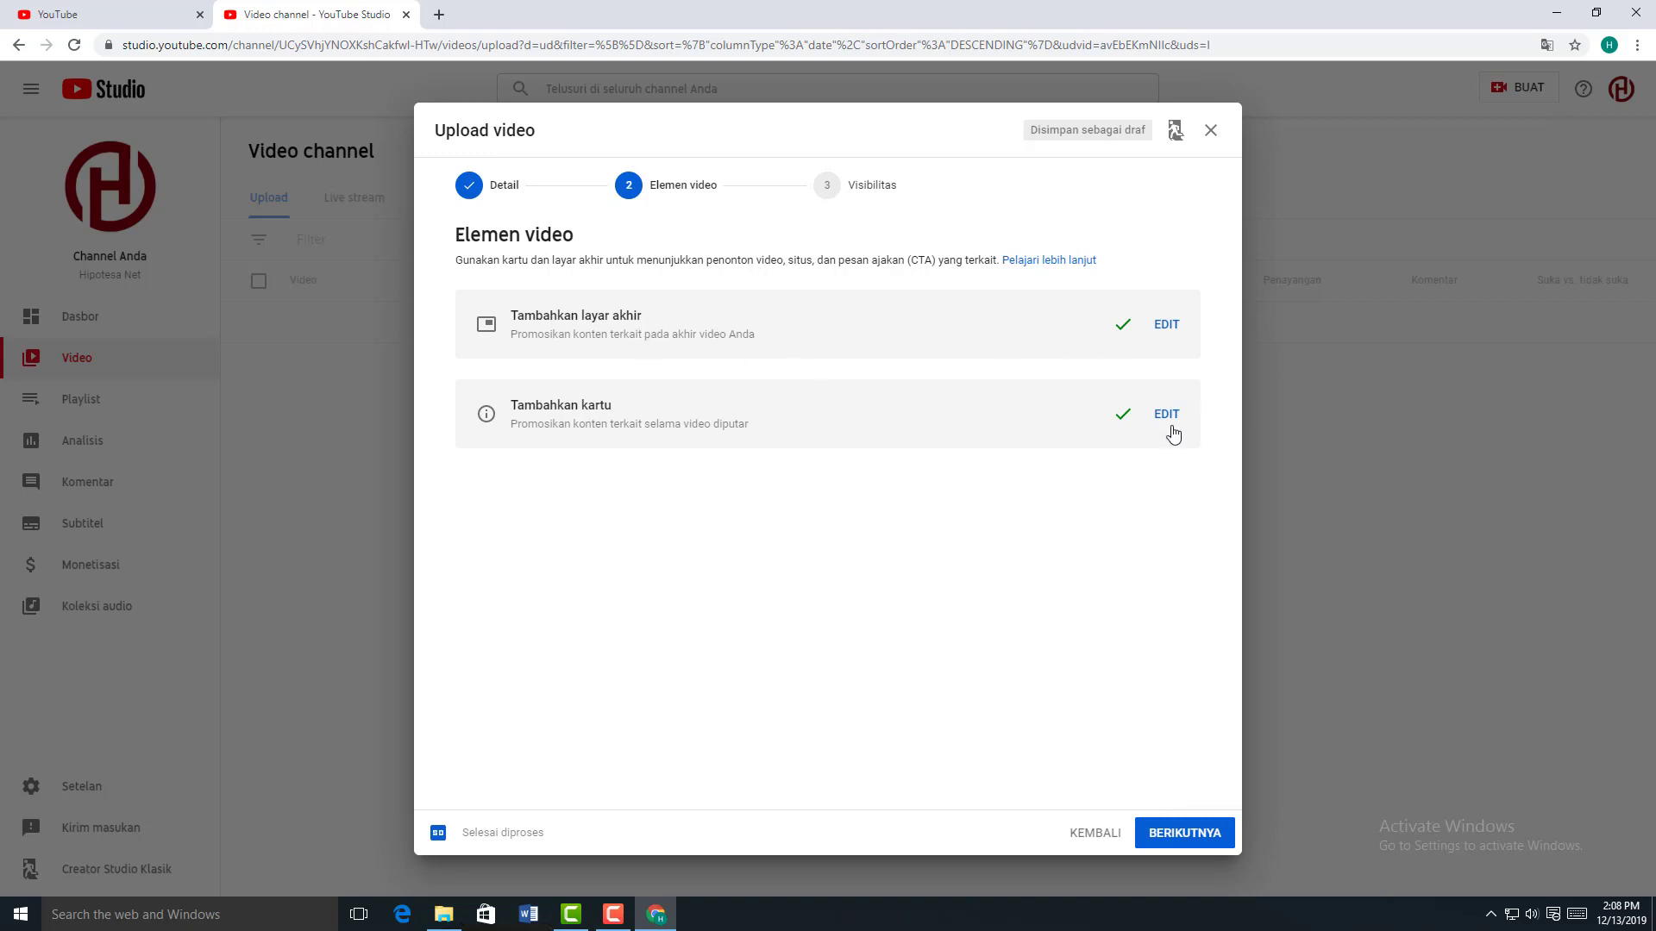
Step: Continue the draft to its visibility settings, check the schedule options, and choose immediate publication as Publik
{"action": "left_click", "coordinate": [1193, 832]}
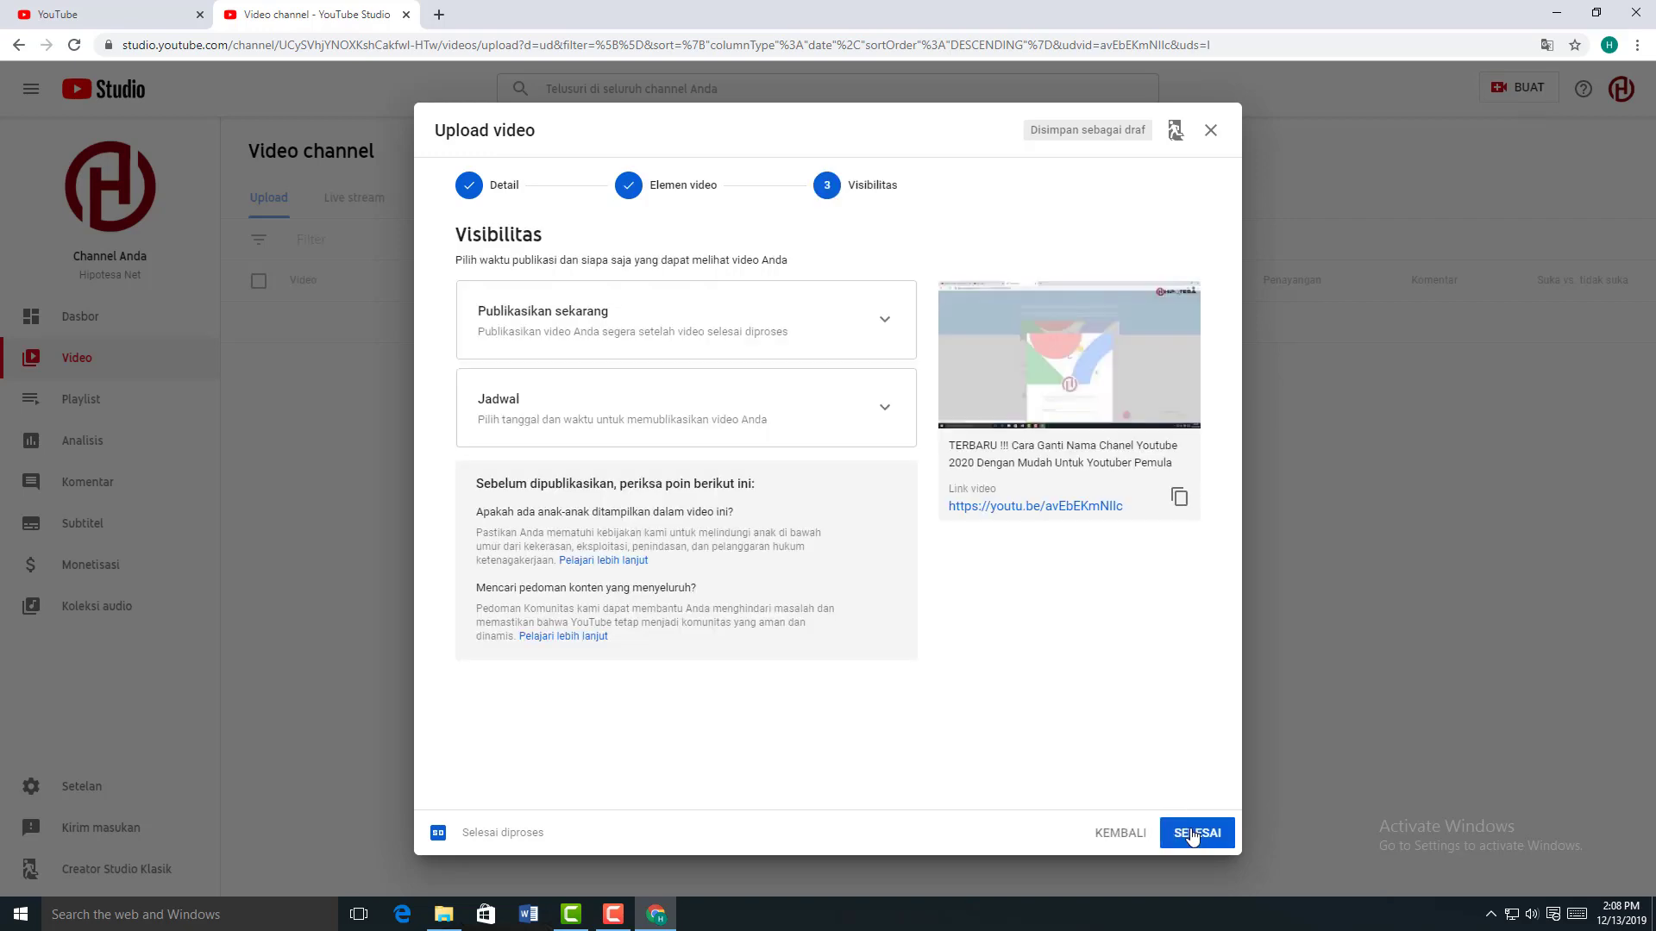
{"action": "left_click", "coordinate": [658, 337]}
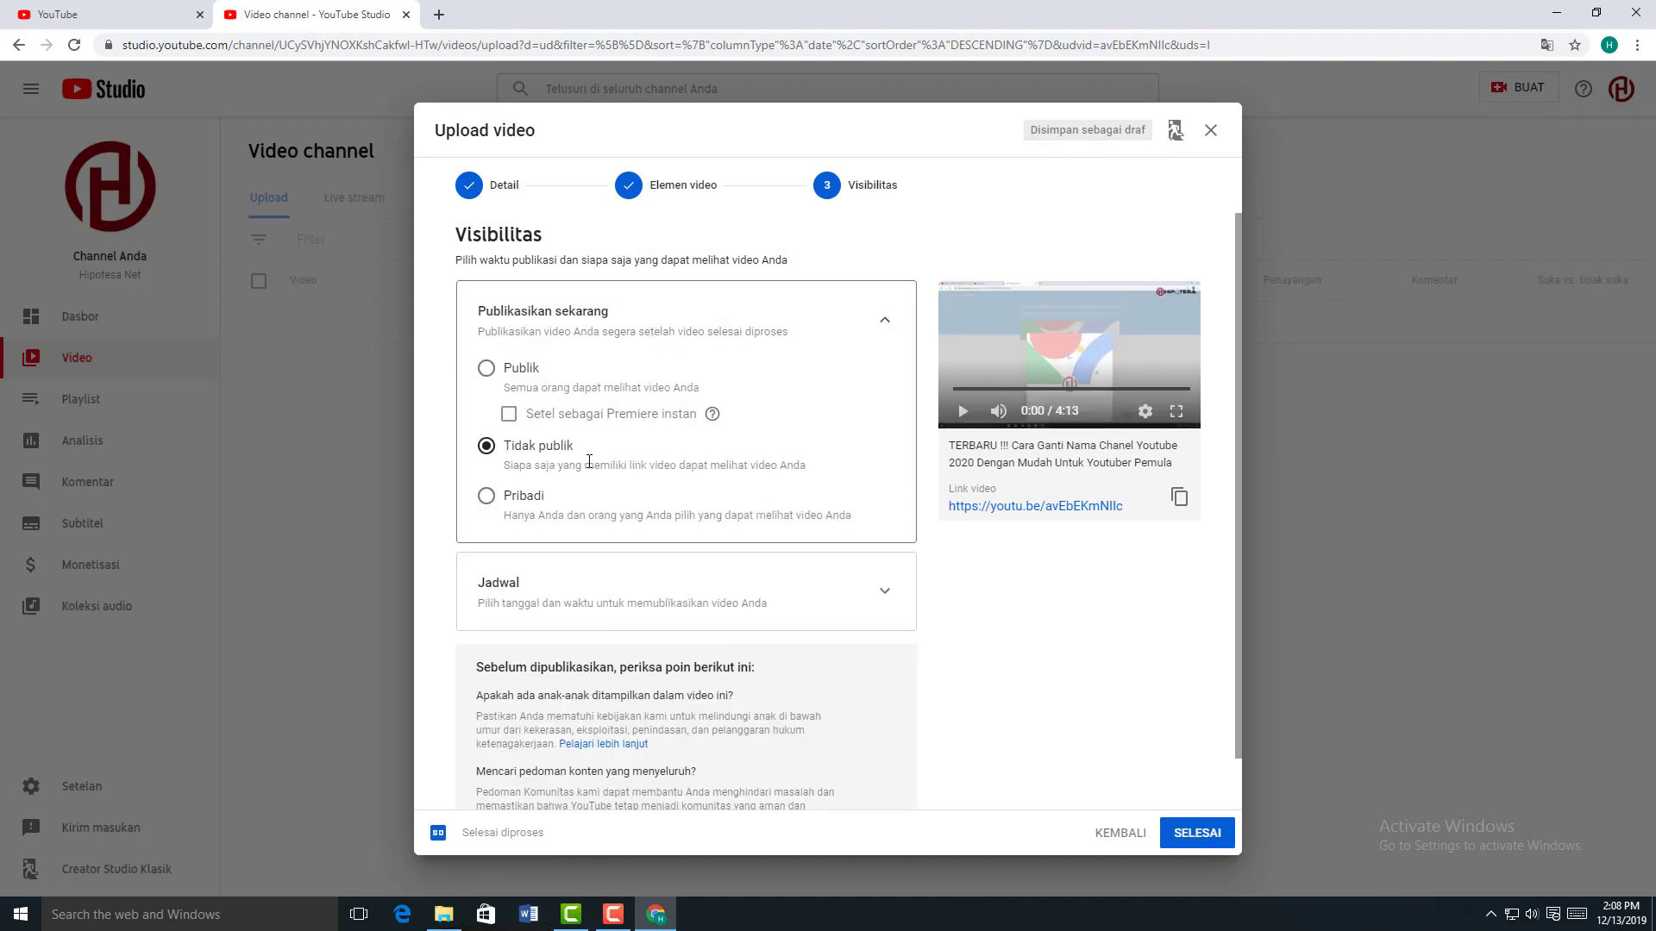
{"action": "left_click", "coordinate": [613, 597]}
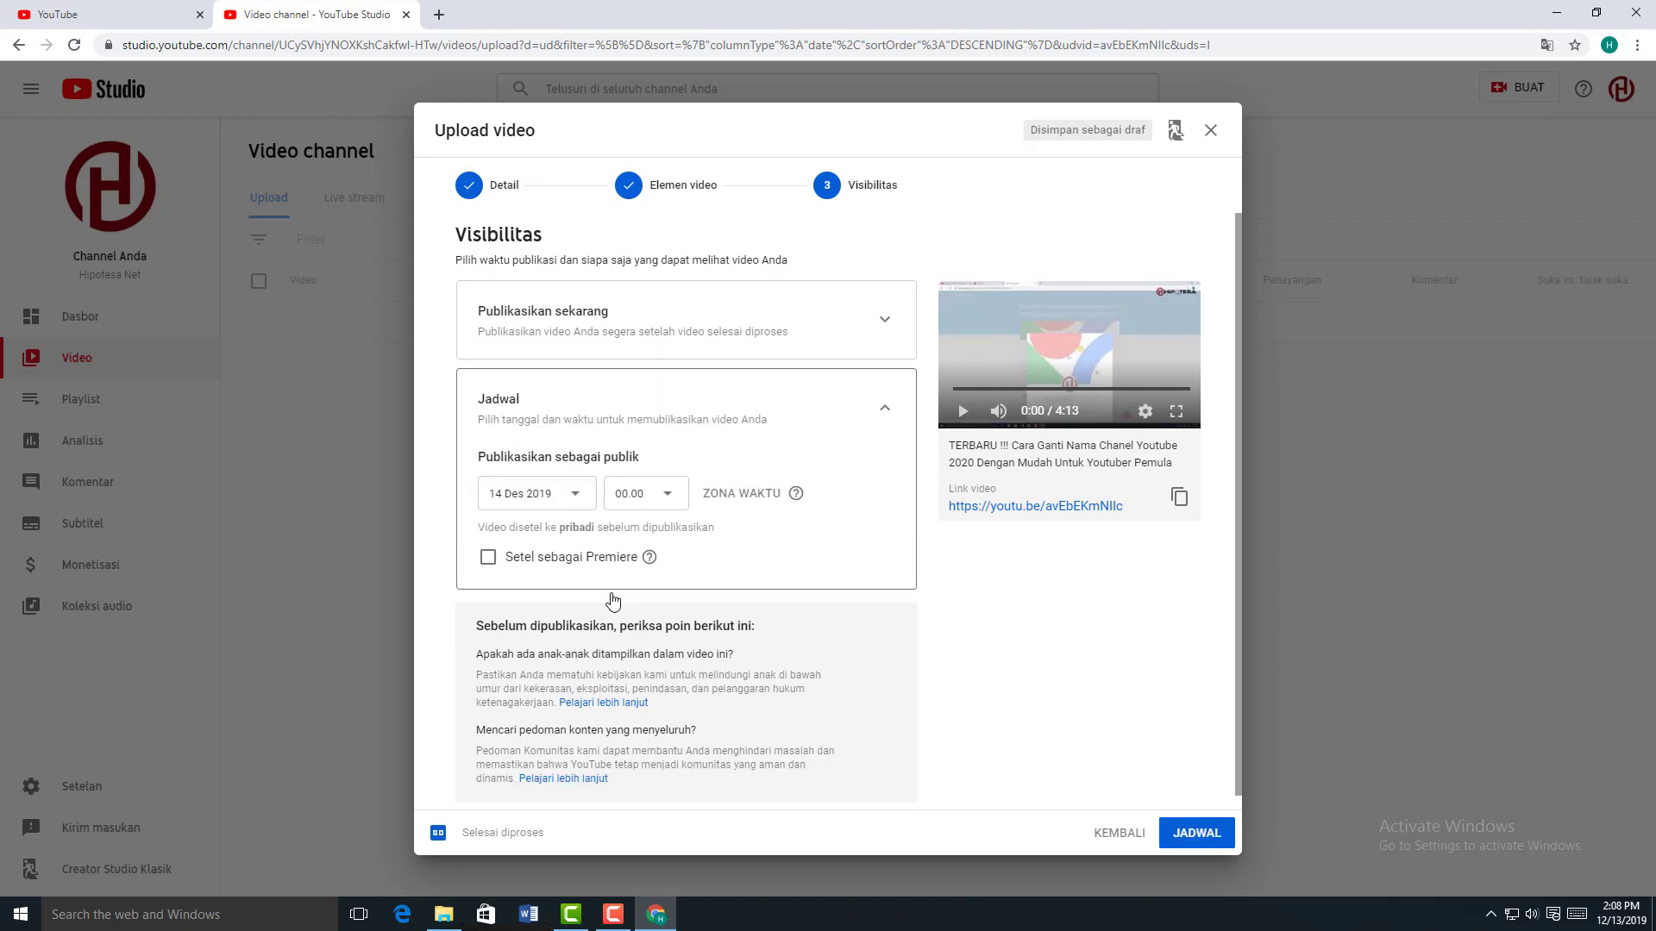
{"action": "left_click", "coordinate": [695, 332]}
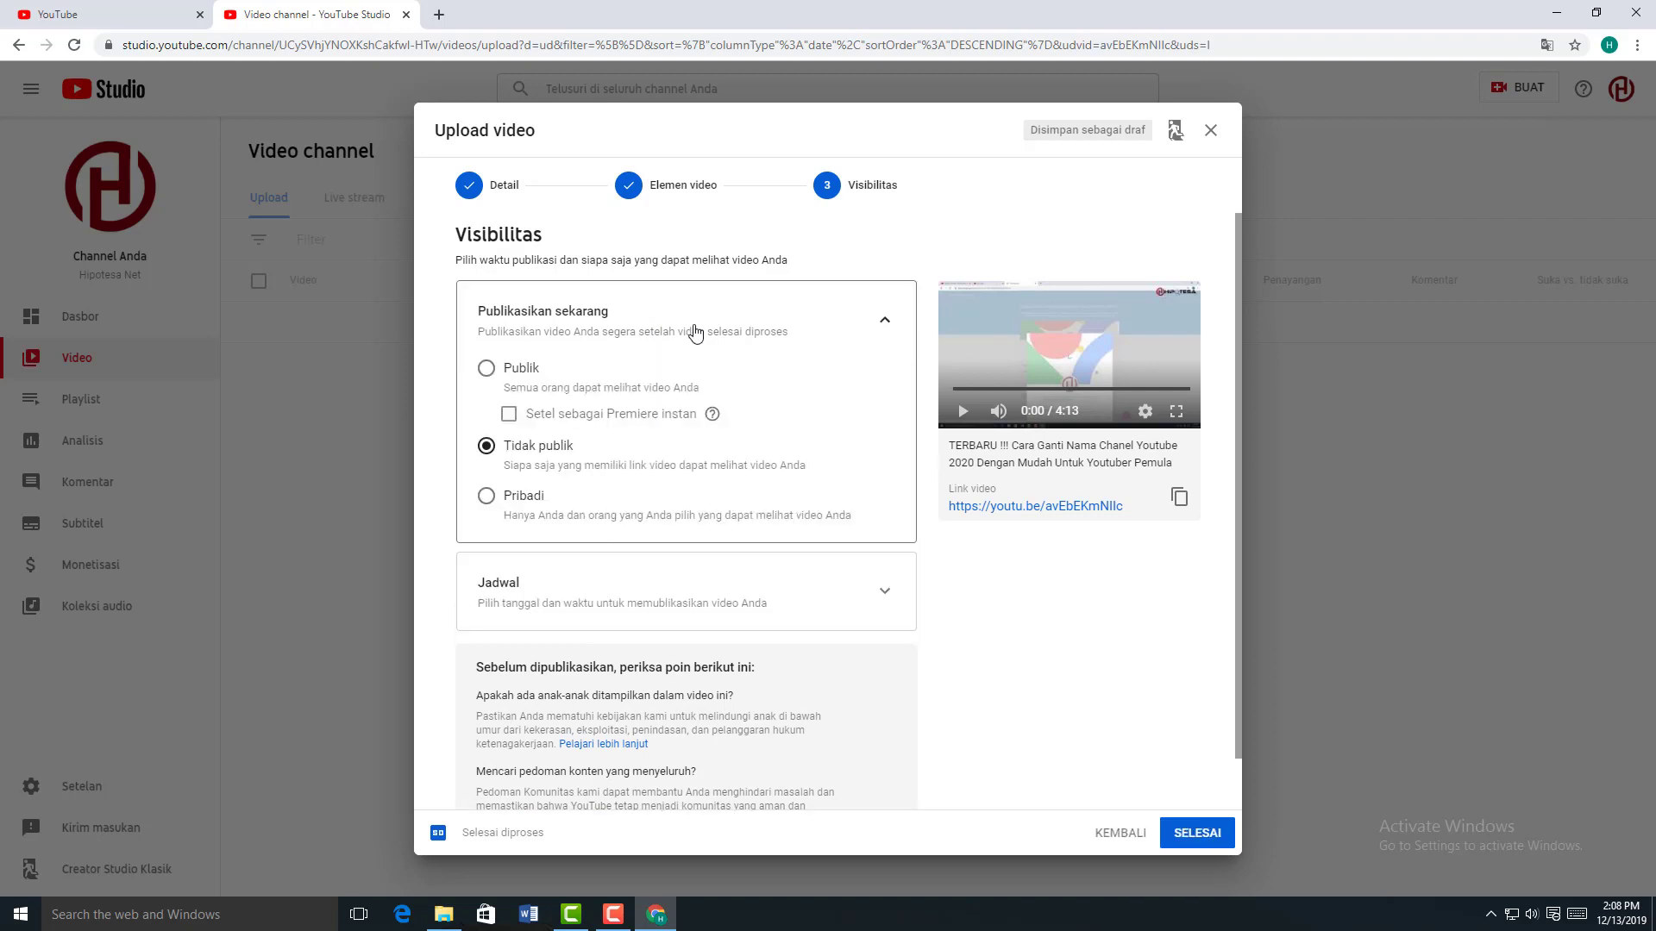
{"action": "left_click", "coordinate": [487, 375]}
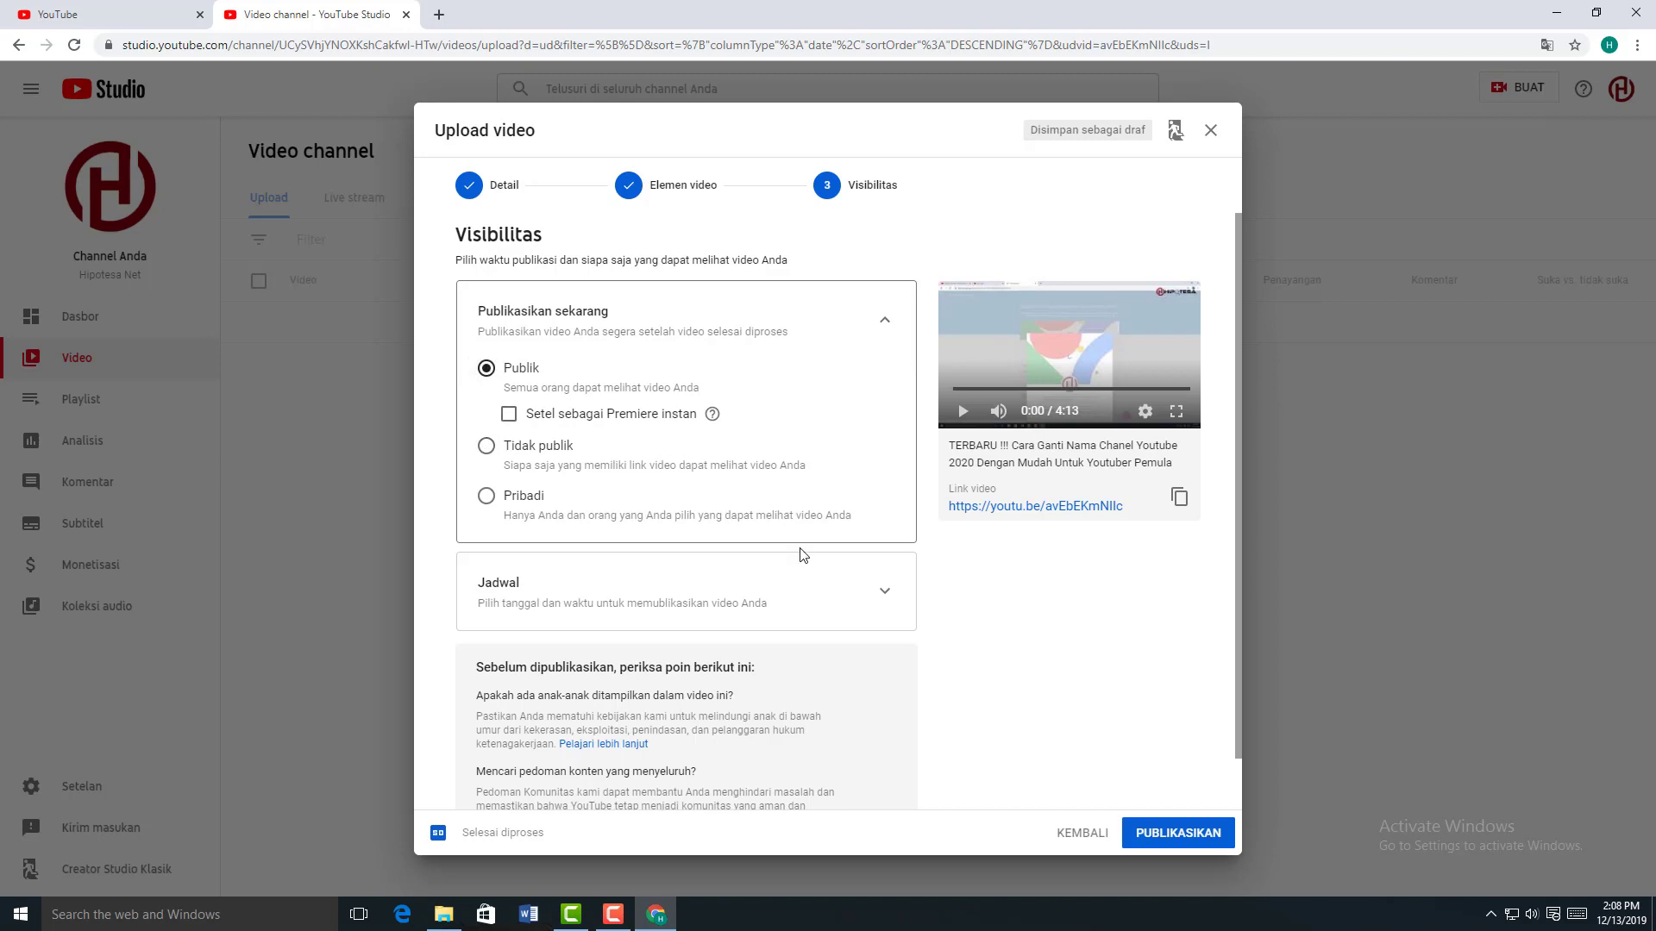
Step: Publish the video and close the link-sharing dialog
{"action": "scroll", "coordinate": [1093, 637], "scroll_direction": "down", "scroll_amount": 1}
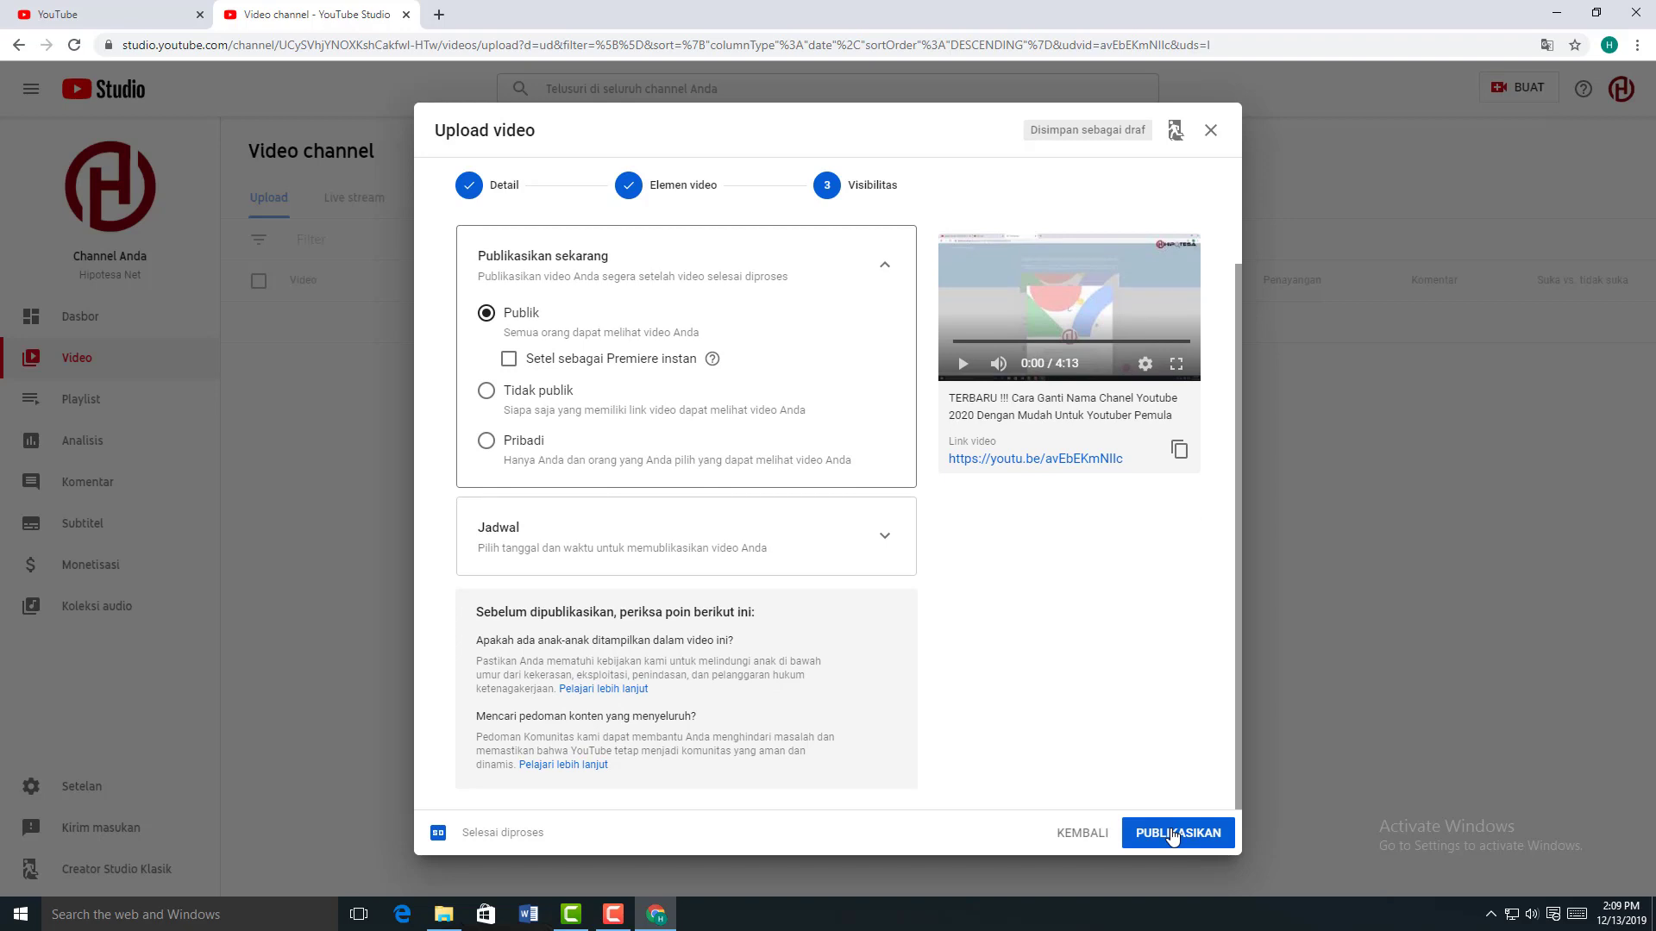
{"action": "left_click", "coordinate": [1173, 833]}
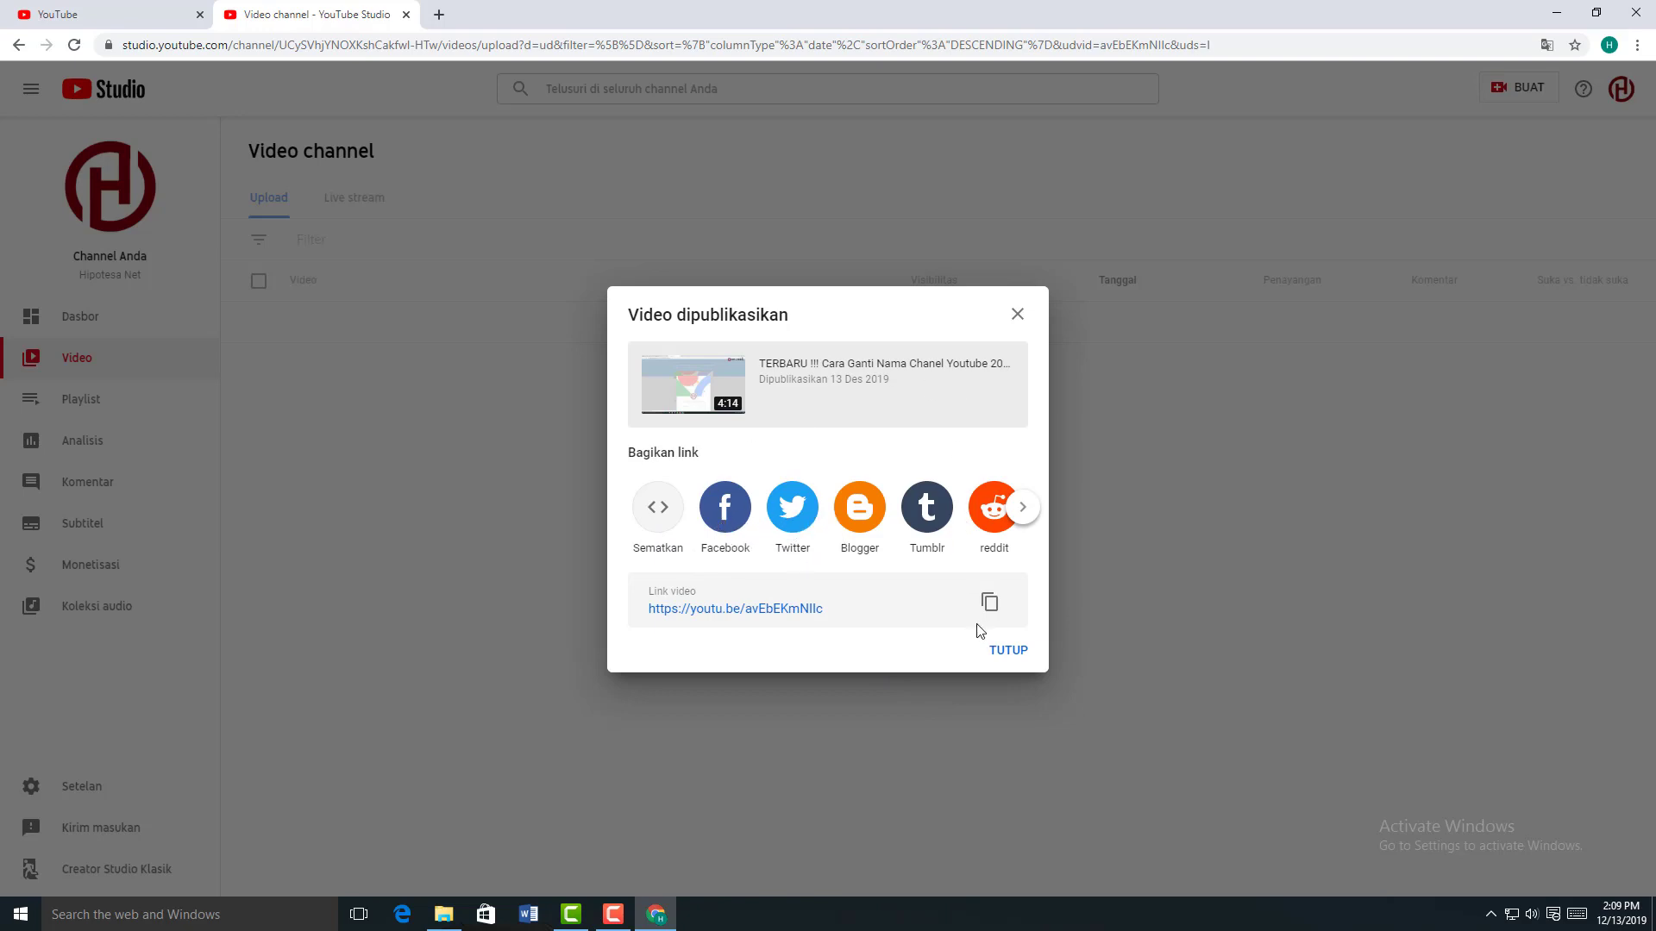
{"action": "left_click", "coordinate": [1014, 655]}
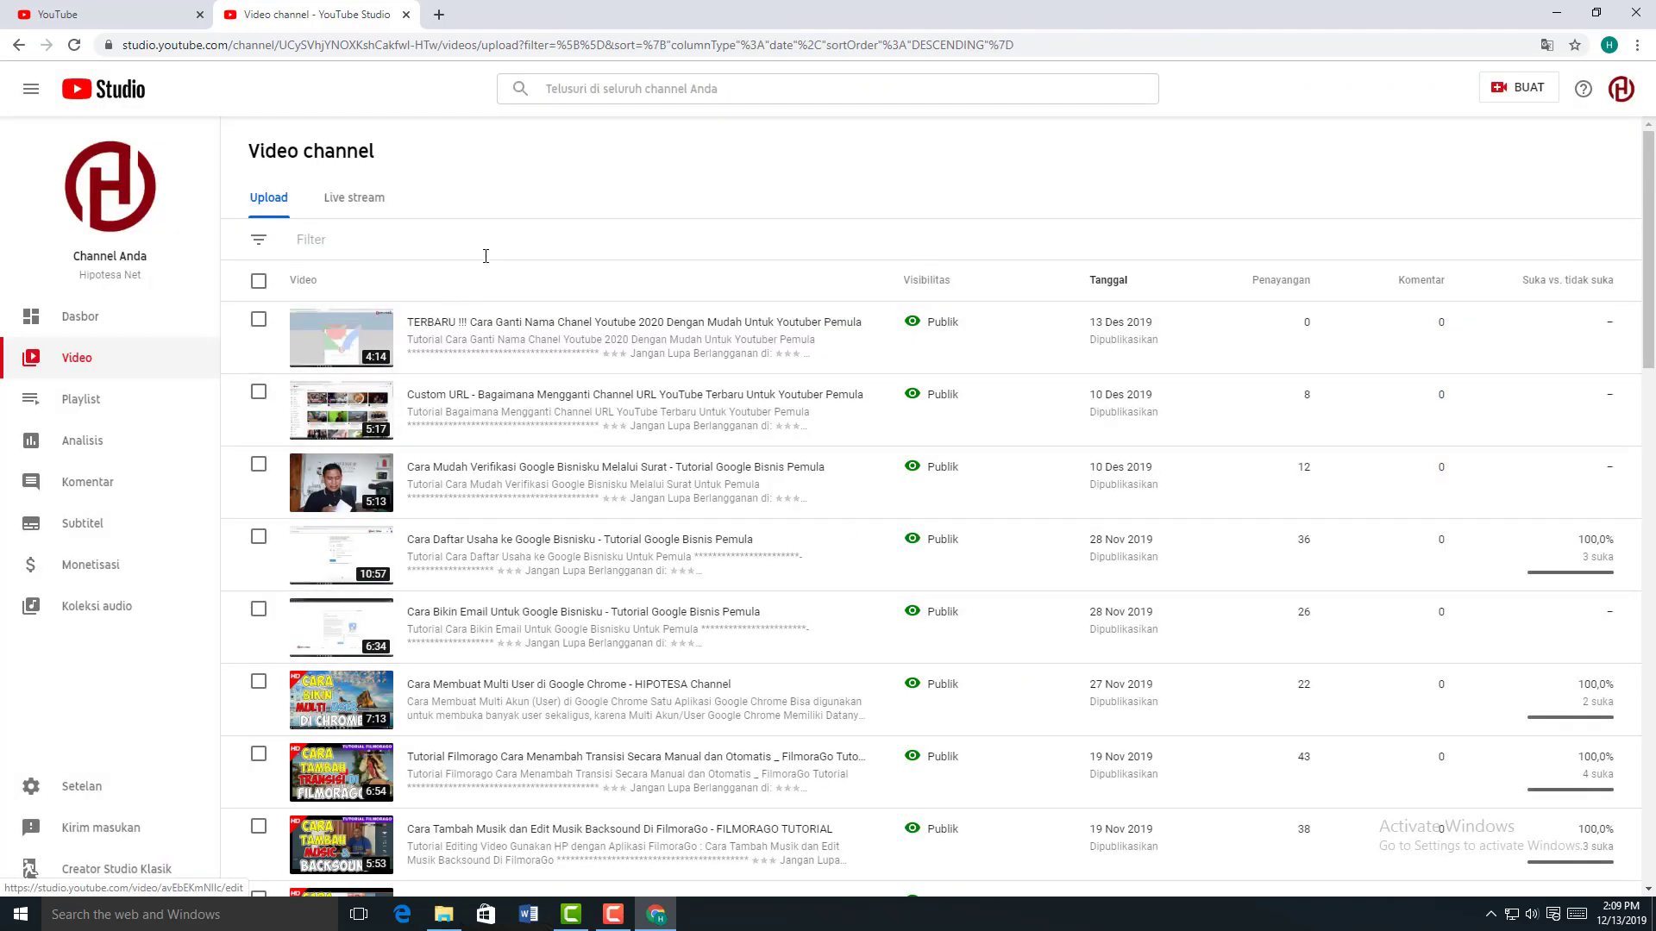
Step: Open the channel's public page and play the newly published "TERBARU !!! Cara Ganti Nama Chanel Youtube 2020" video from its video list
{"action": "left_click", "coordinate": [123, 192]}
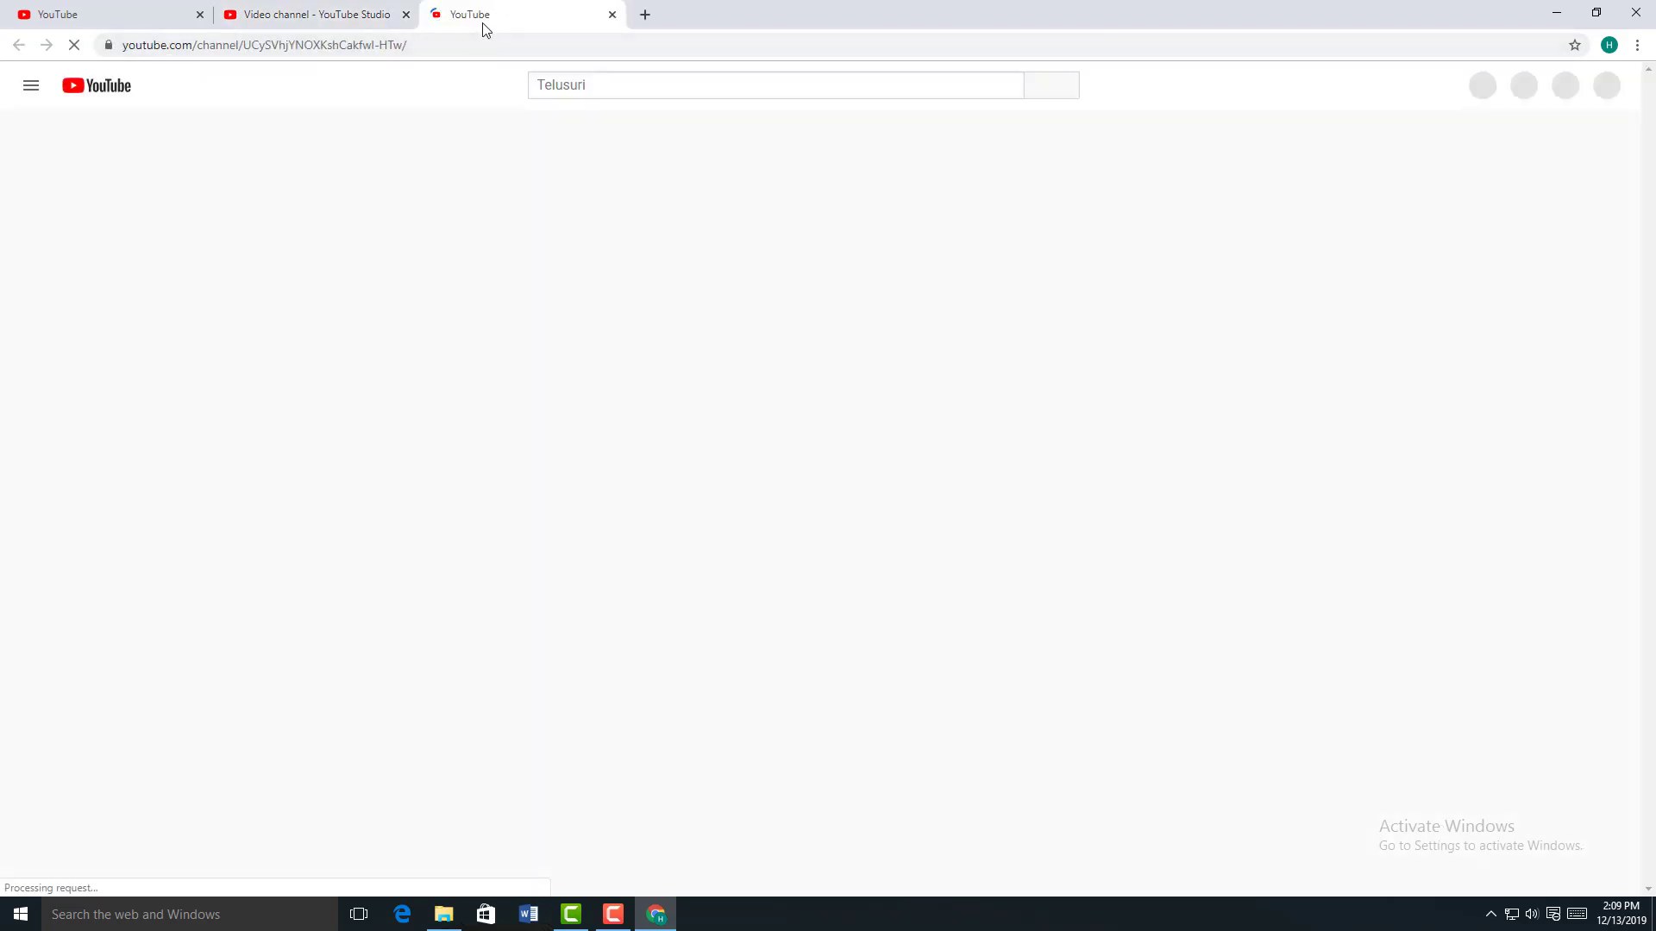
{"action": "scroll", "coordinate": [671, 478], "scroll_direction": "down", "scroll_amount": 2}
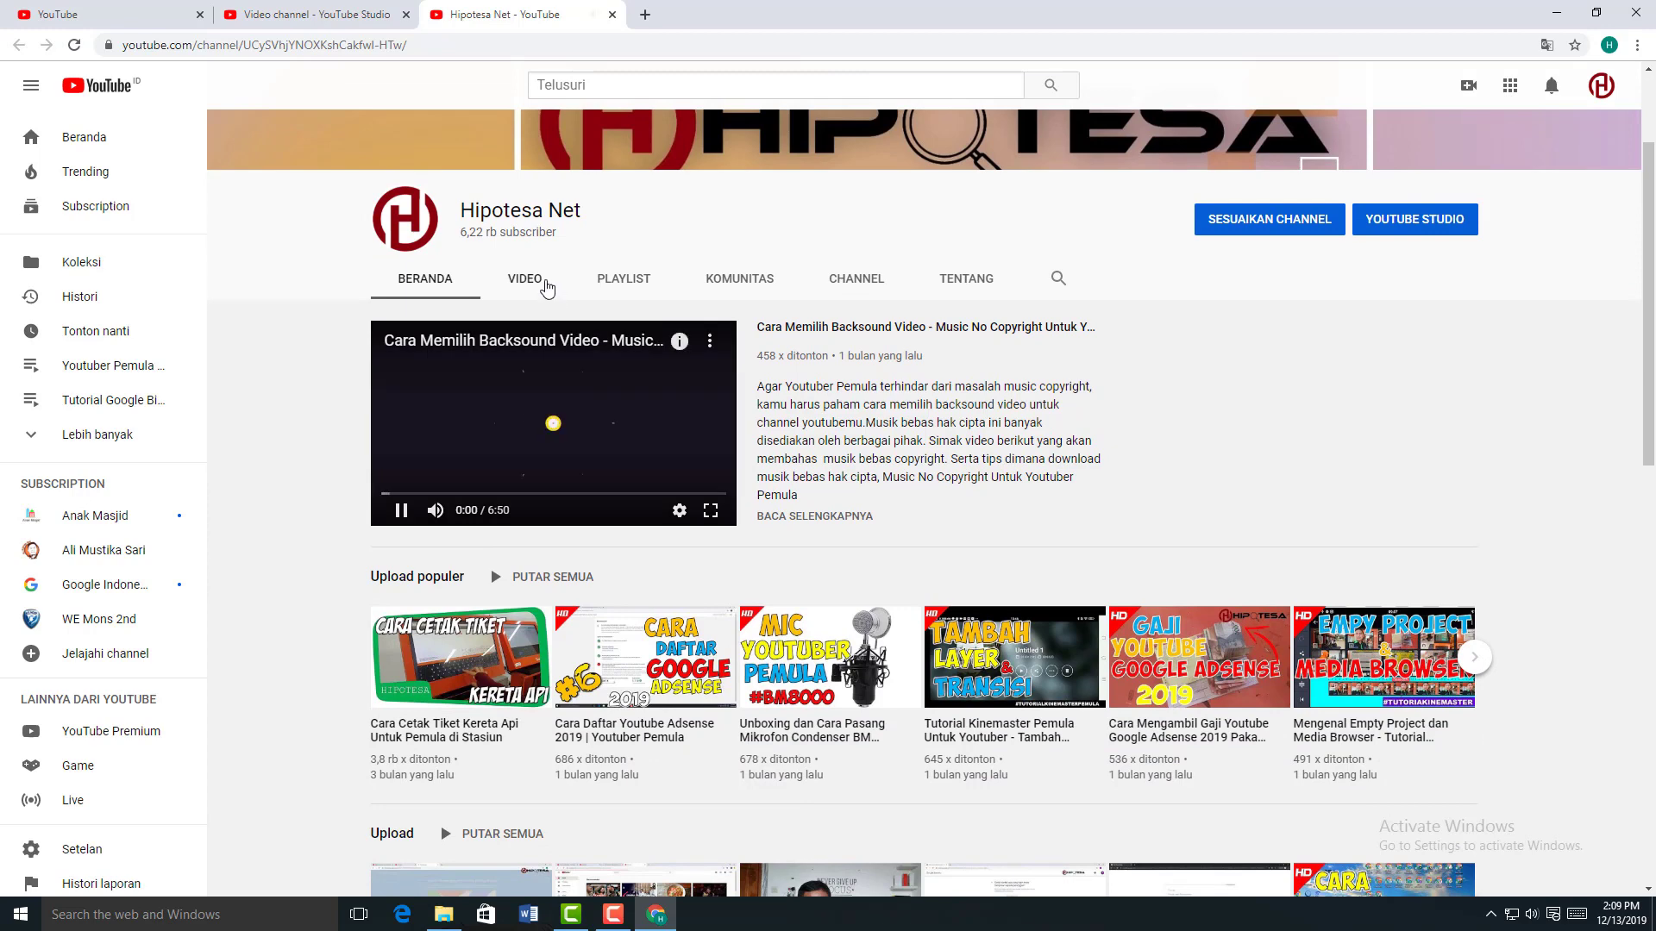
{"action": "left_click", "coordinate": [546, 285]}
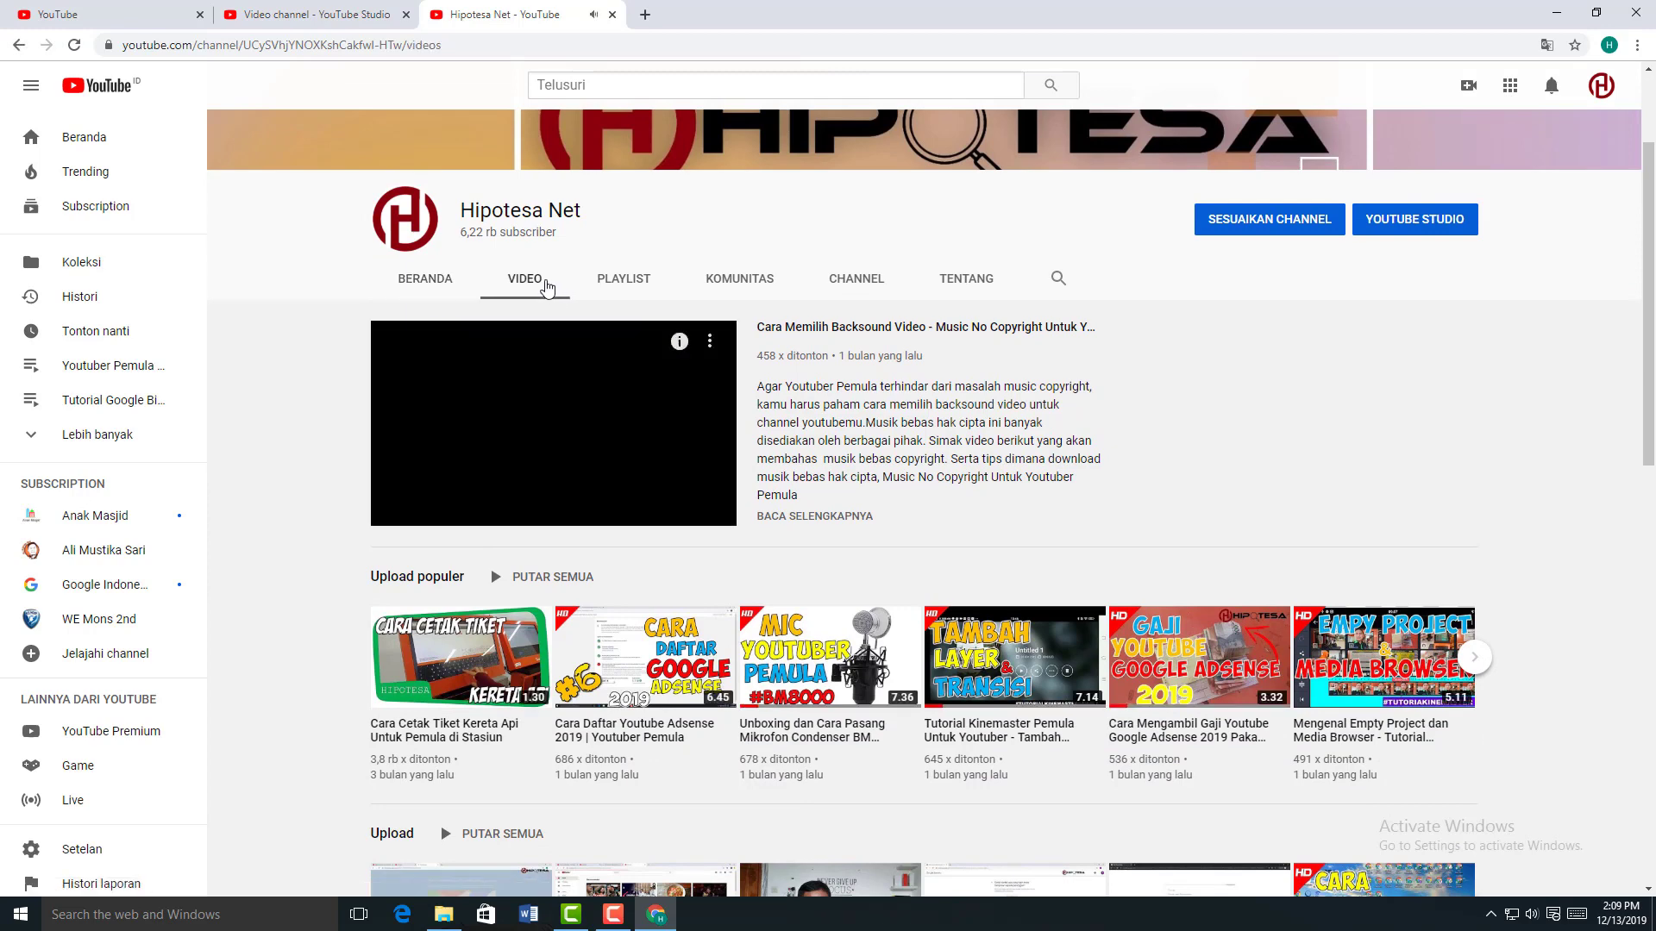
{"action": "scroll", "coordinate": [534, 451], "scroll_direction": "down", "scroll_amount": 1}
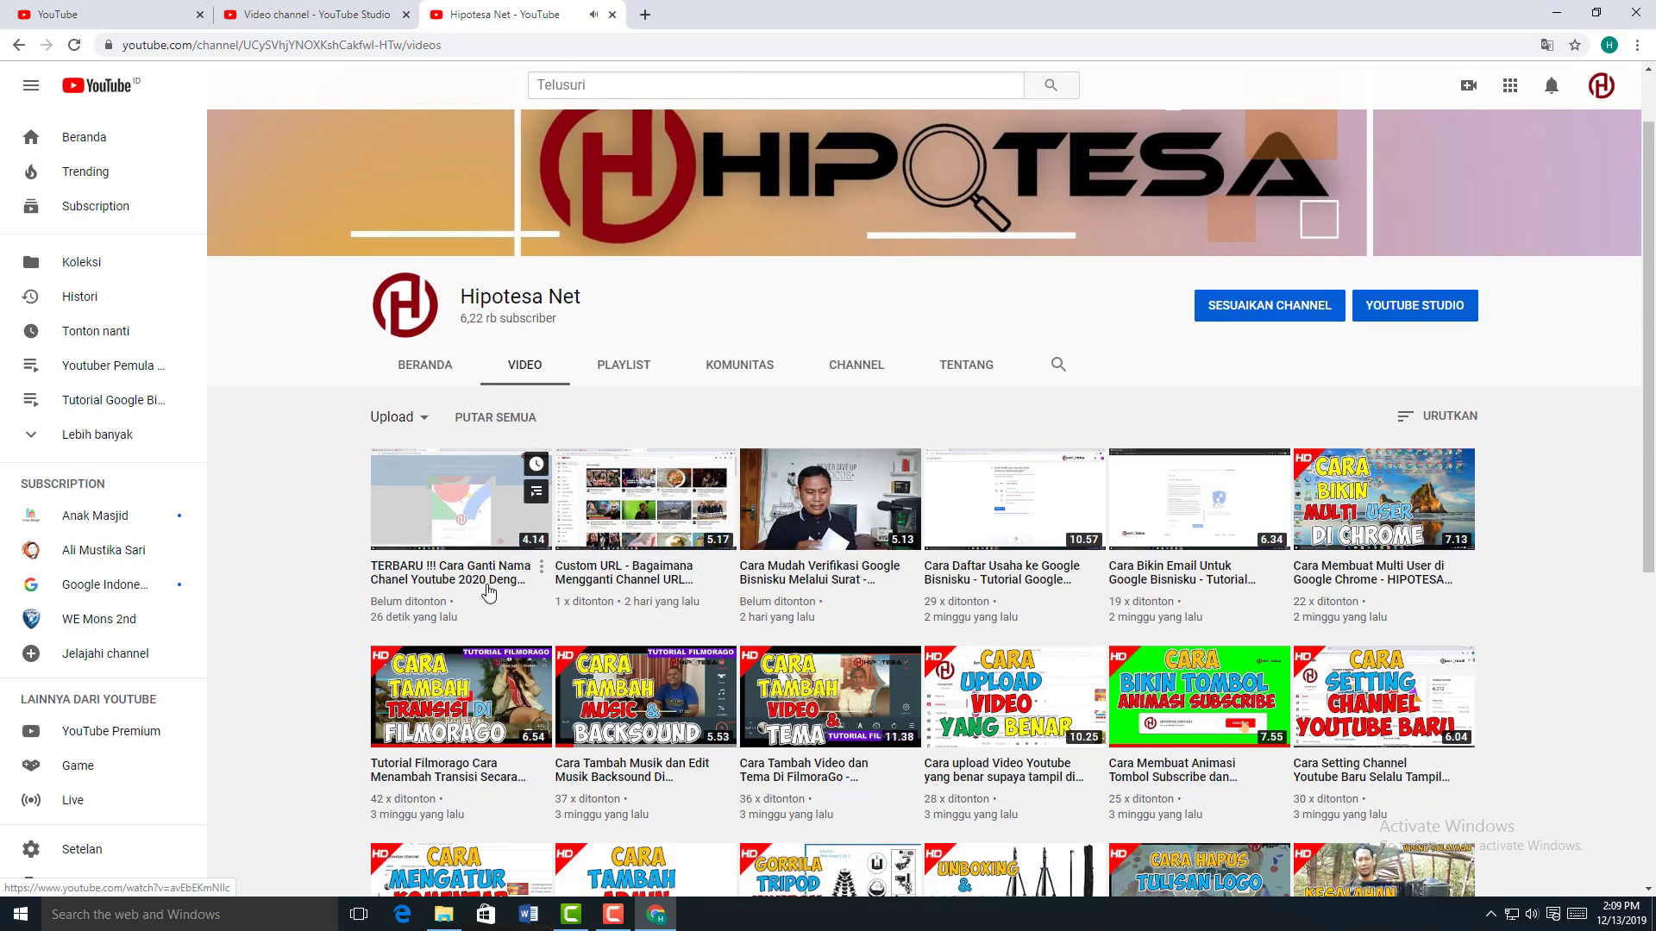
{"action": "left_click", "coordinate": [490, 593]}
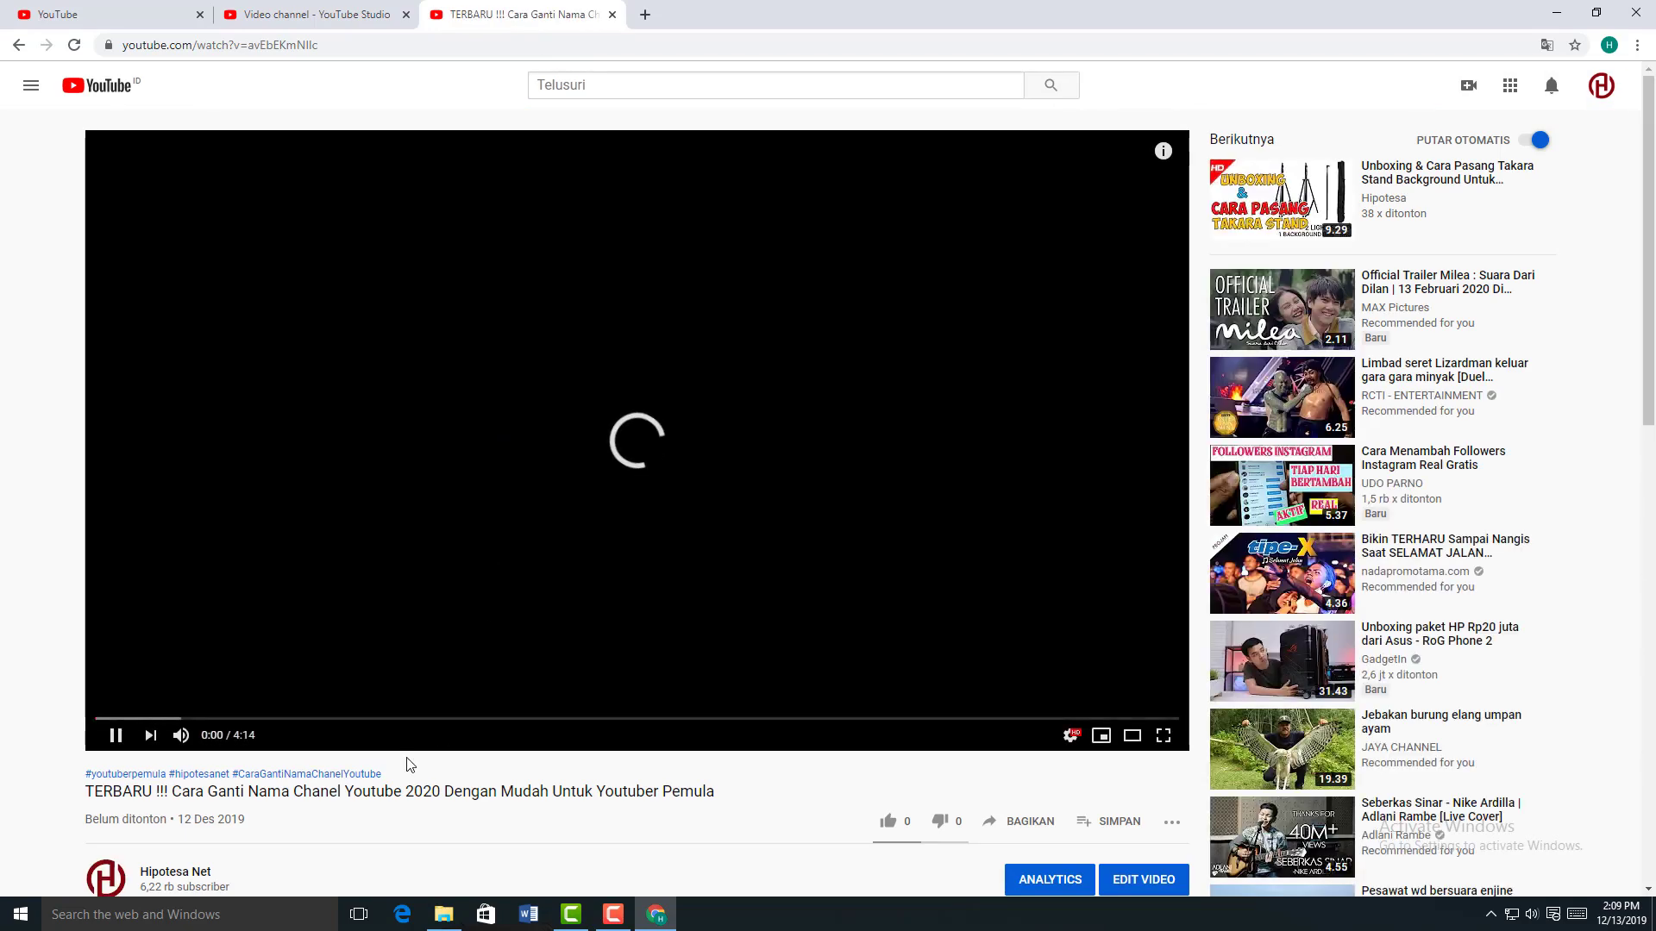